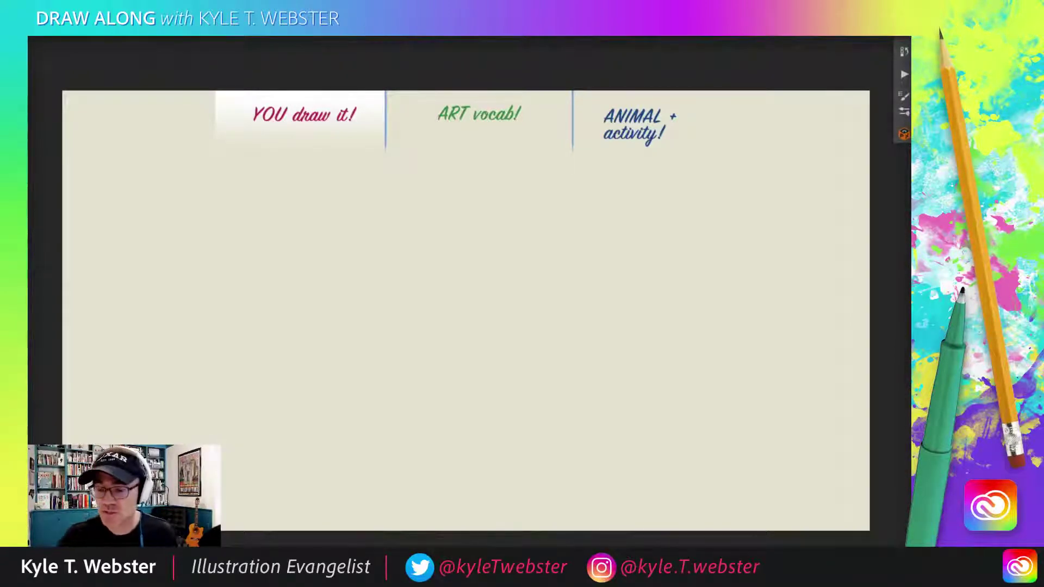
scroll(300, 309, up, 1)
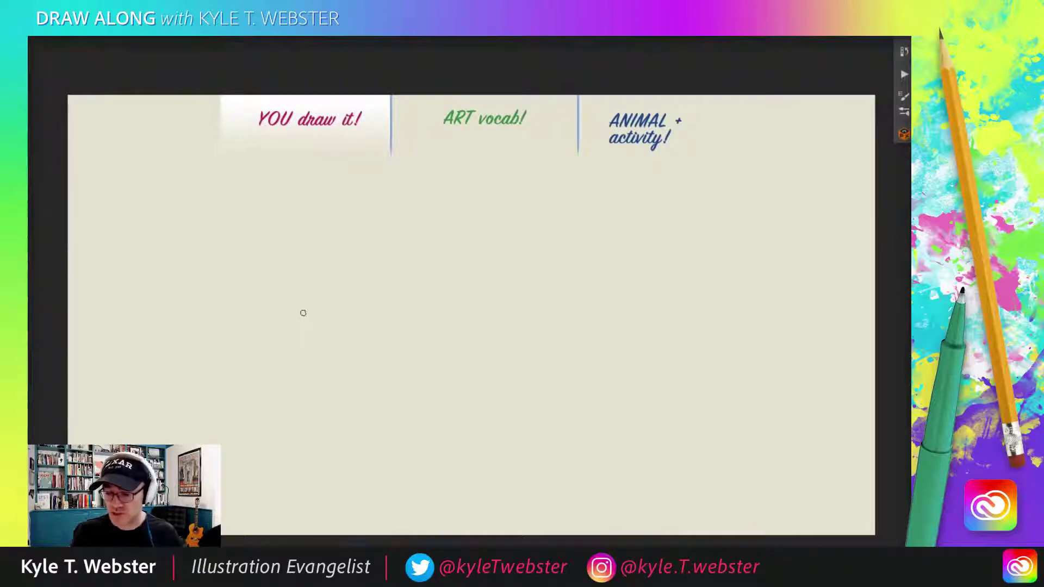
drag(312, 258, 283, 303)
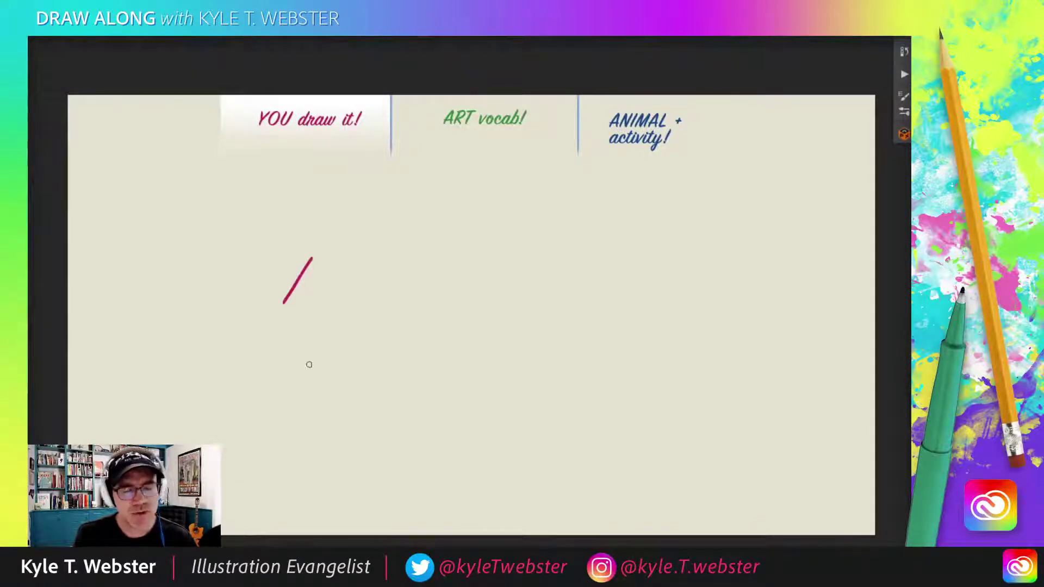
mouse_move(300, 237)
mouse_down()
mouse_move(282, 228)
mouse_move(277, 252)
mouse_up()
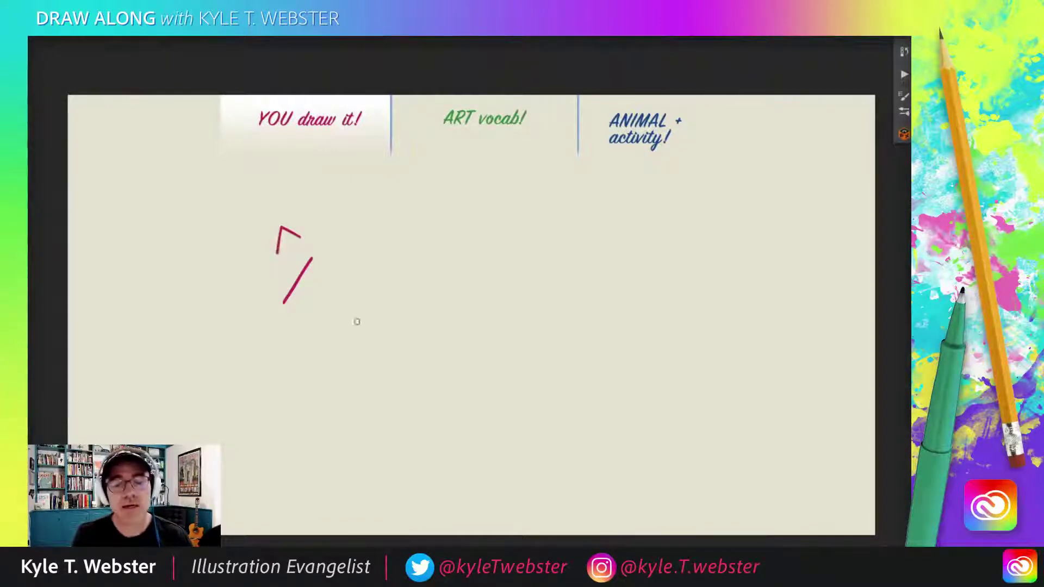
drag(363, 320, 357, 376)
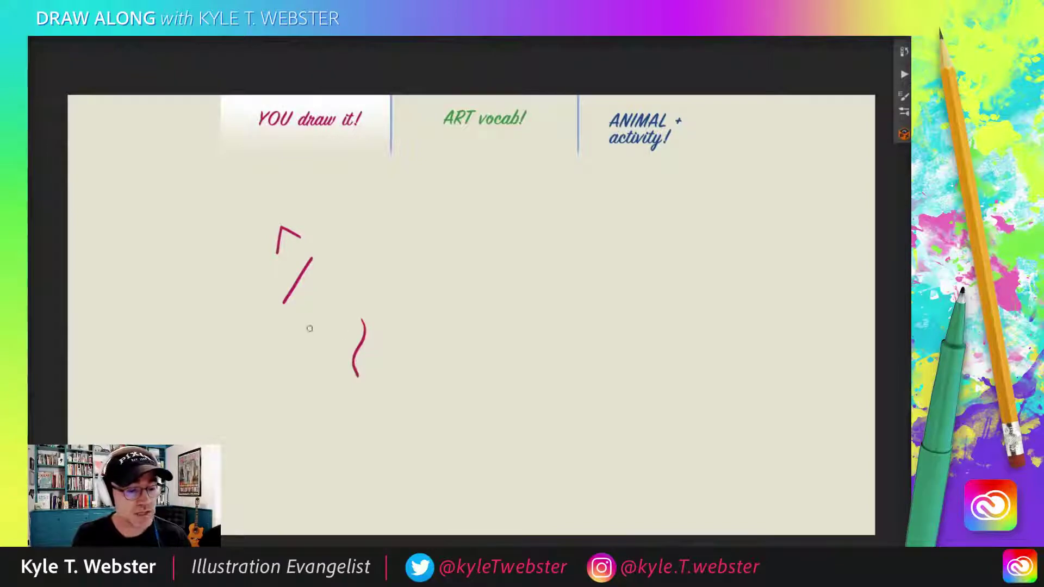
mouse_move(331, 343)
mouse_down()
mouse_move(306, 347)
mouse_move(308, 382)
mouse_move(272, 365)
mouse_move(267, 435)
mouse_up()
drag(242, 380, 226, 384)
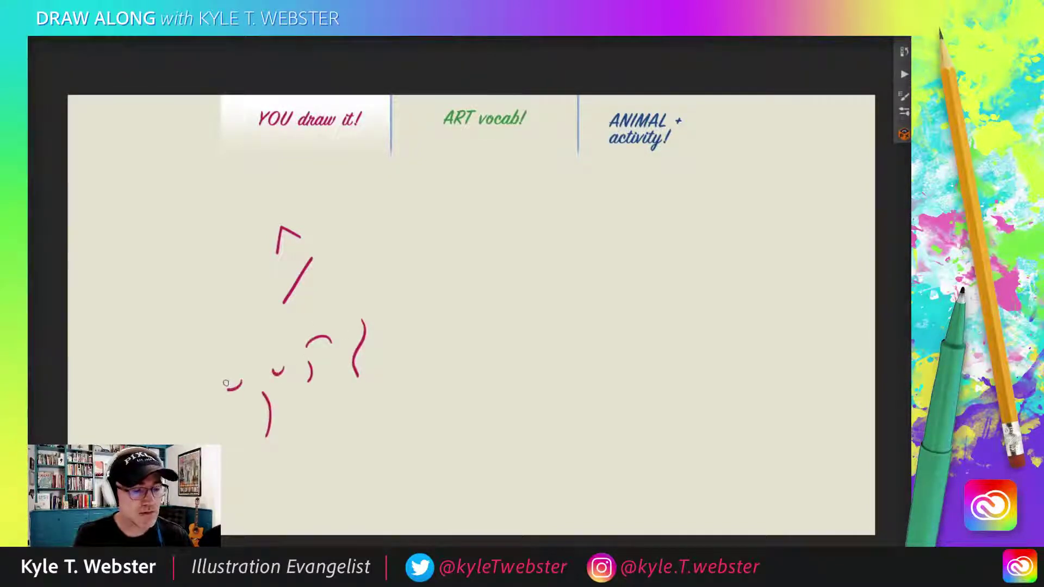
key(Delete)
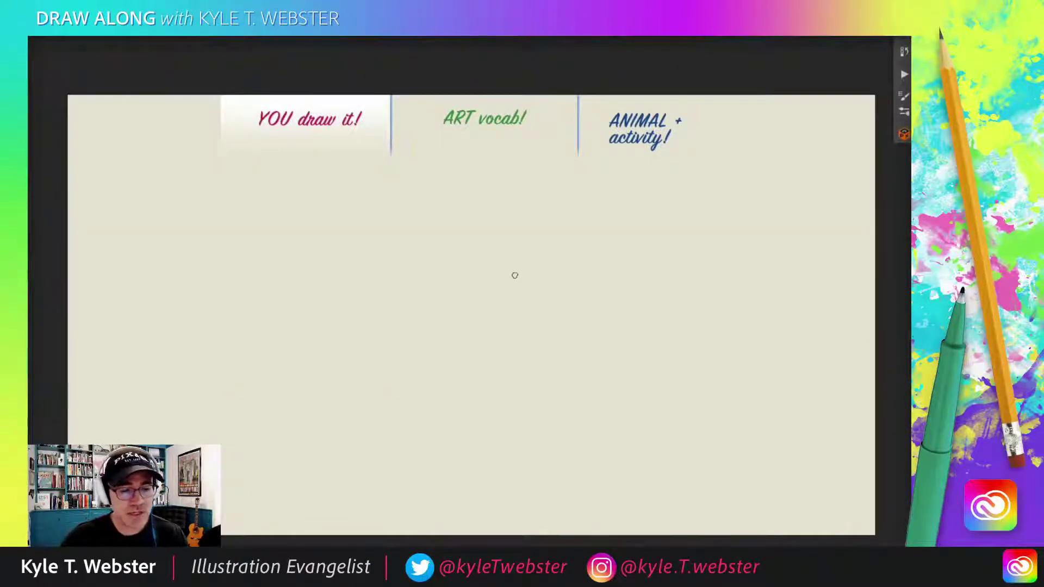
- Draw a crimson horizontal line mid-canvas, with a vertical line down from its right end and a slanted line down from its left end
drag(515, 275, 435, 277)
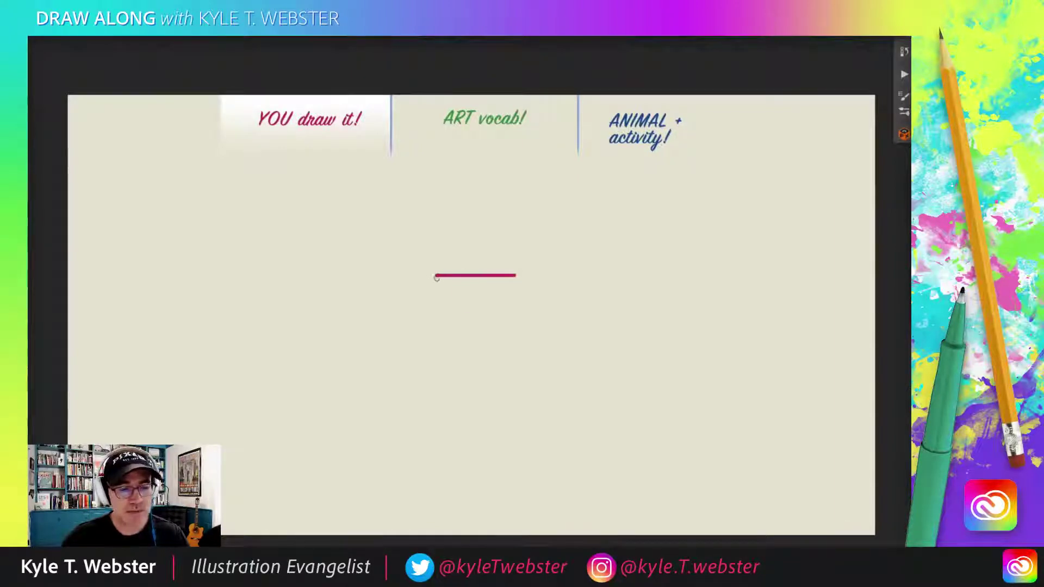
click(446, 319)
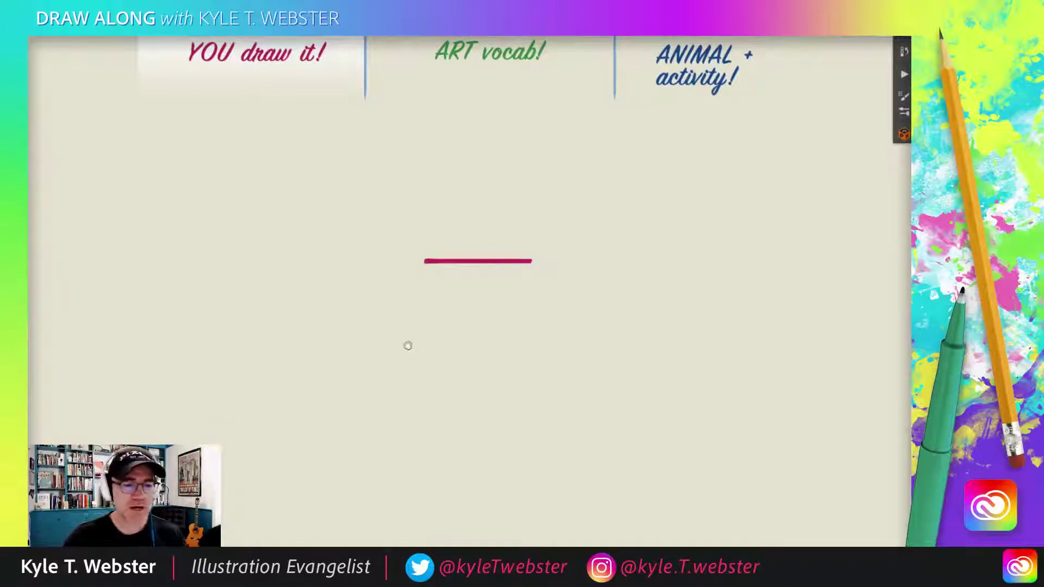
scroll(376, 354, left, 2)
scroll(375, 354, down, 1)
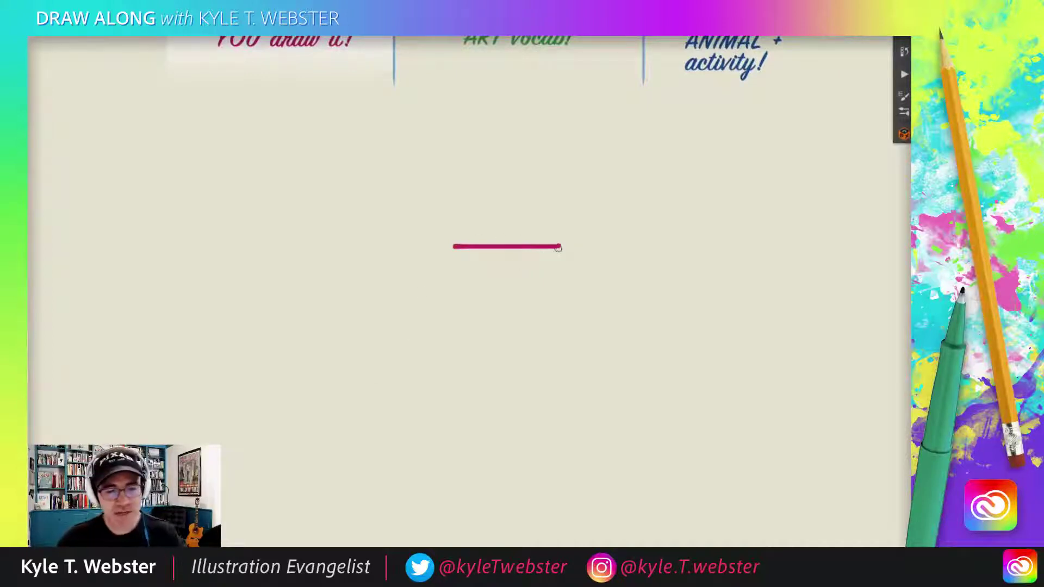
drag(560, 246, 560, 330)
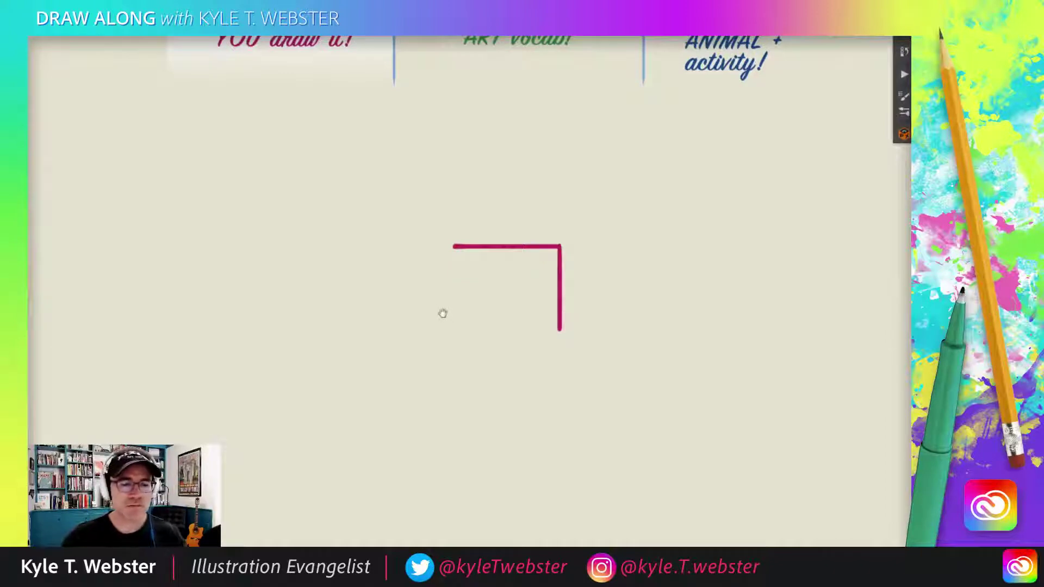
drag(461, 325, 447, 312)
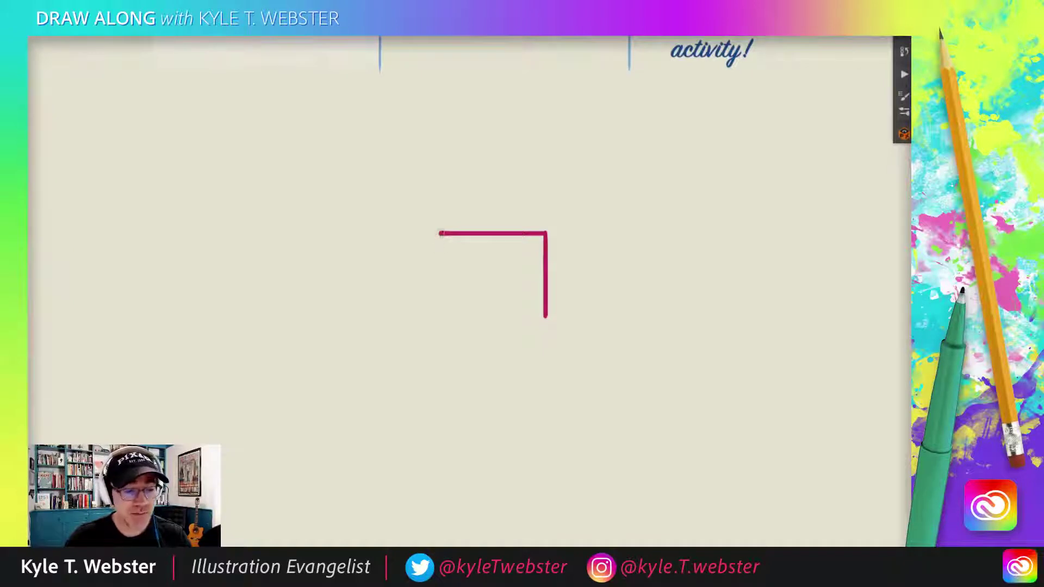
drag(440, 234, 419, 311)
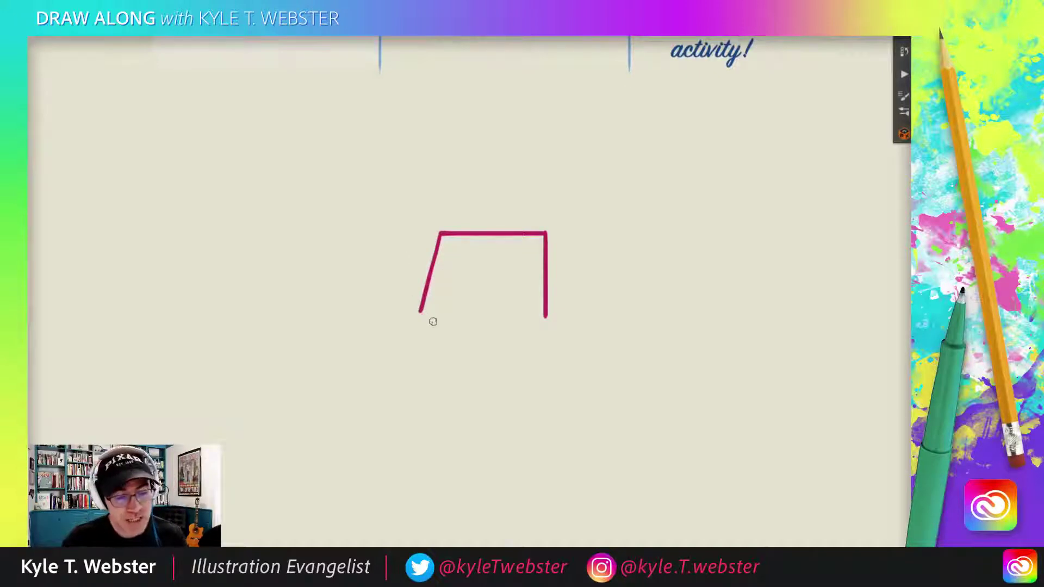
- Draw two diagonal lines below the slanted edge, add a curve flaring out beneath them, and cap their upper ends with a small oval
drag(432, 322, 388, 285)
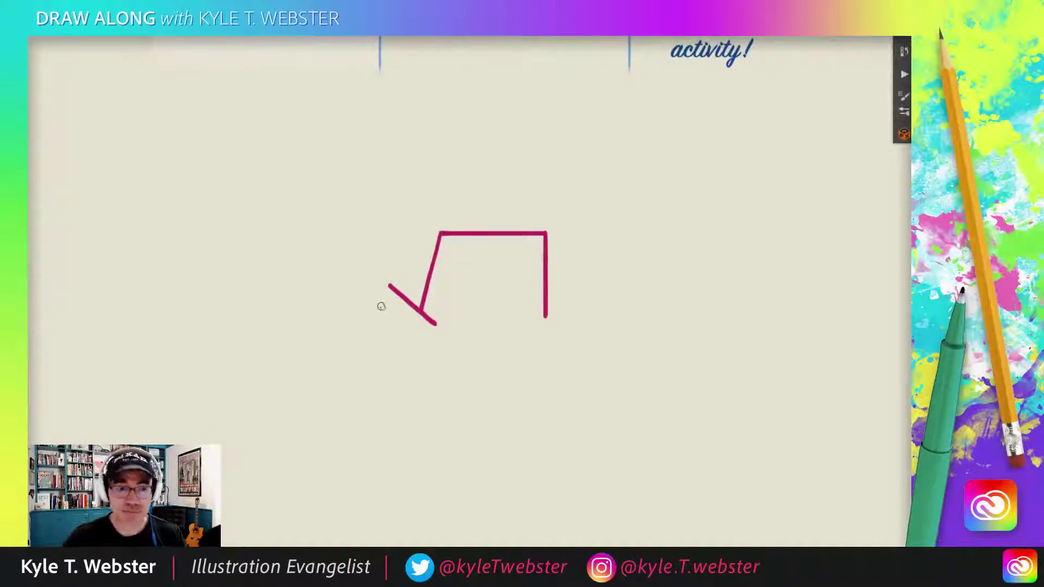
drag(377, 302, 426, 361)
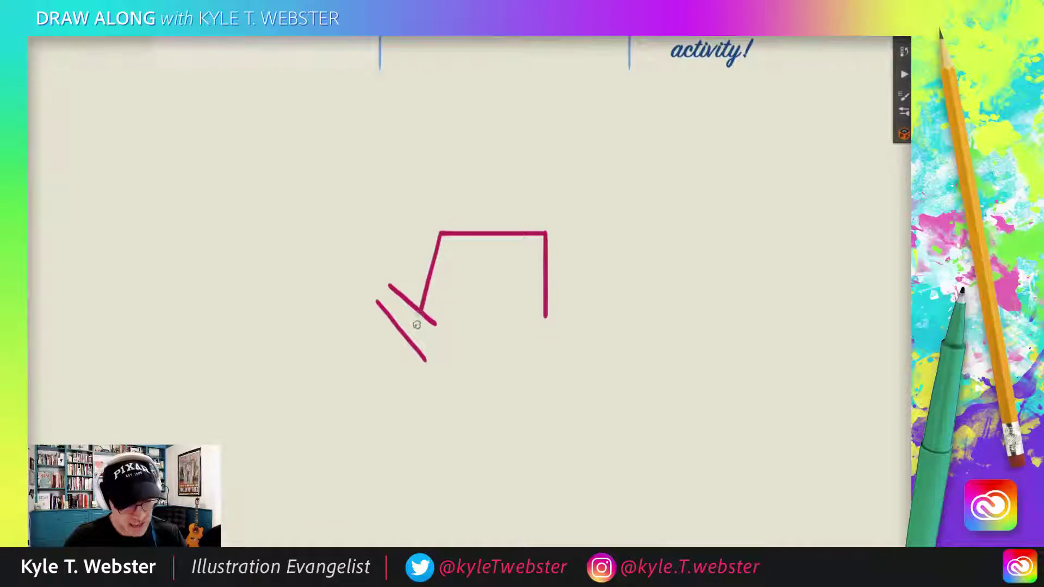
mouse_move(412, 344)
mouse_down()
mouse_move(394, 391)
mouse_move(370, 399)
mouse_up()
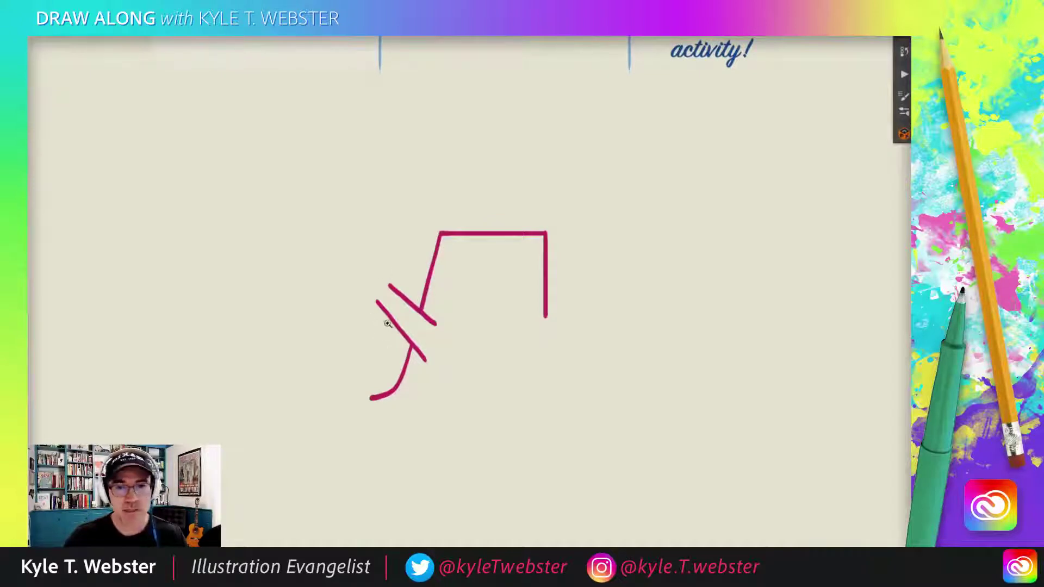
scroll(417, 363, up, 2)
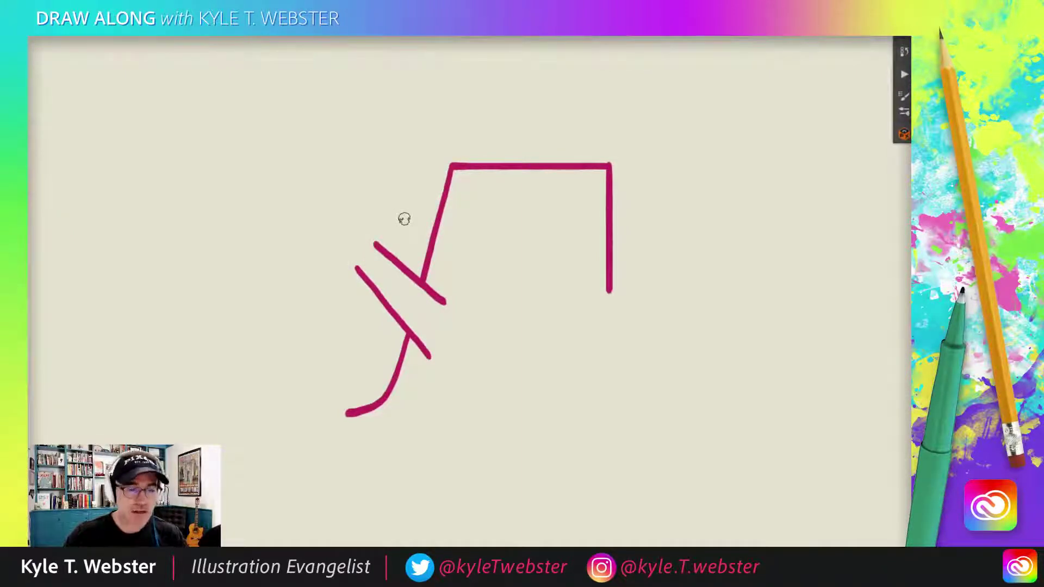
mouse_move(376, 246)
mouse_down()
mouse_move(363, 244)
mouse_move(354, 267)
mouse_move(374, 266)
mouse_move(373, 251)
mouse_up()
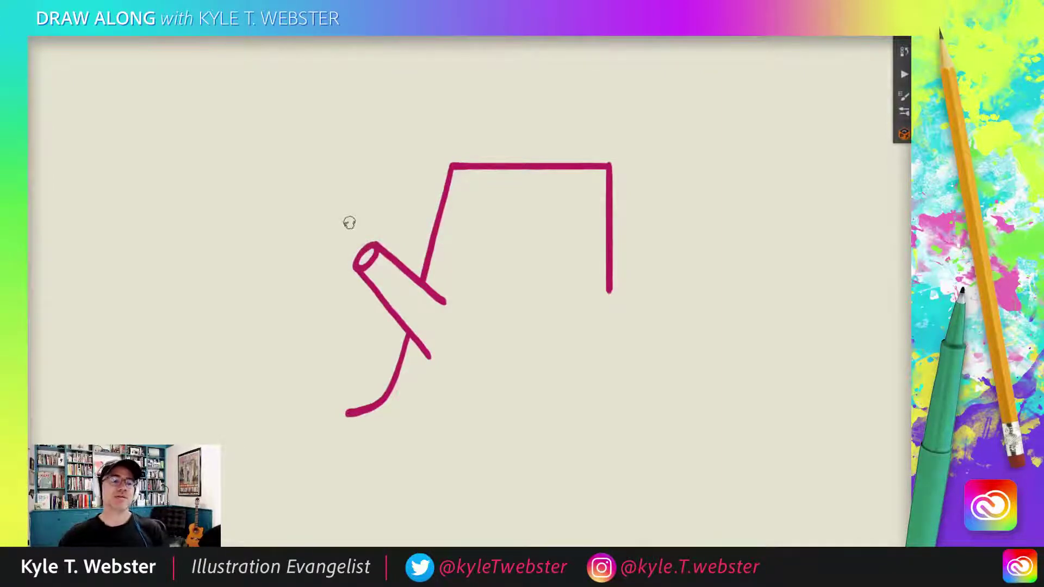
drag(352, 219, 321, 260)
mouse_move(368, 199)
mouse_down()
mouse_move(337, 251)
mouse_move(359, 245)
mouse_move(324, 218)
mouse_up()
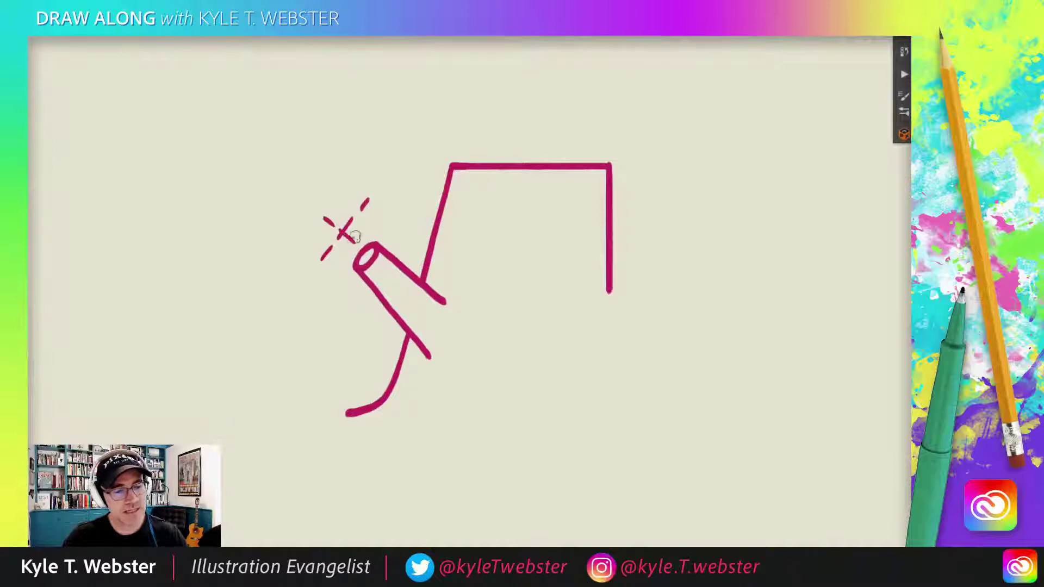
key(ctrl+z)
key(ctrl+z)
key(ctrl+z)
key(ctrl+z)
key(ctrl+z)
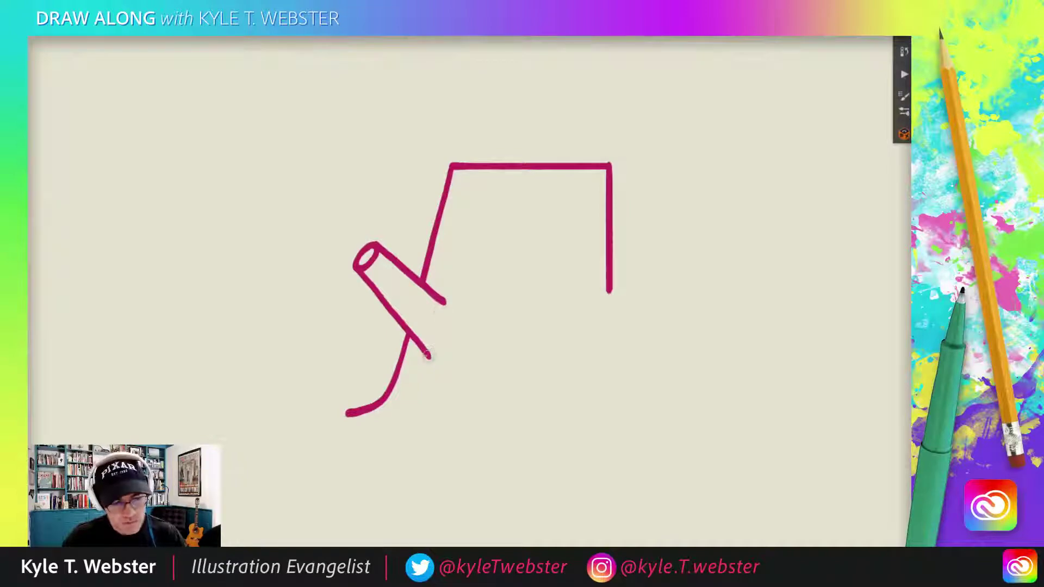
- Close the diagonal shape's lower end with a rounded curve and add a forked twig extending from its left side
mouse_move(429, 359)
mouse_down()
mouse_move(455, 361)
mouse_move(468, 332)
mouse_move(432, 280)
mouse_up()
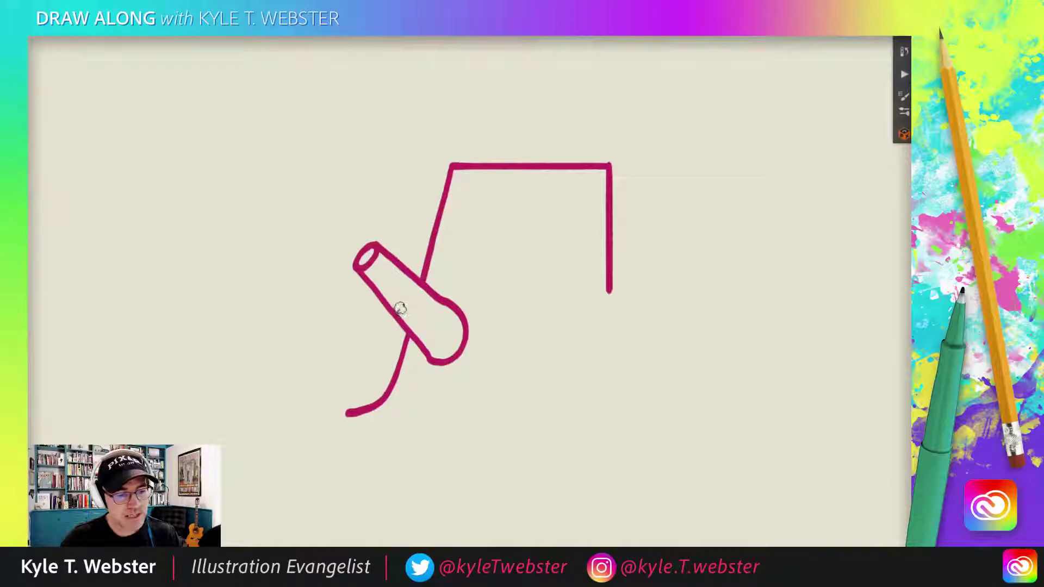
drag(393, 311, 329, 304)
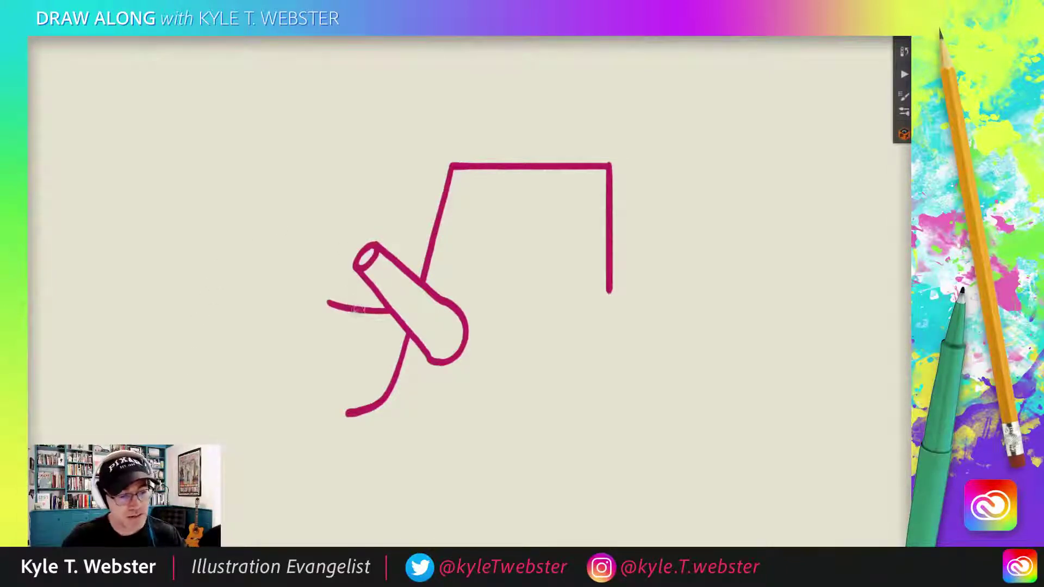
mouse_move(349, 310)
mouse_down()
mouse_move(299, 317)
mouse_move(217, 287)
mouse_up()
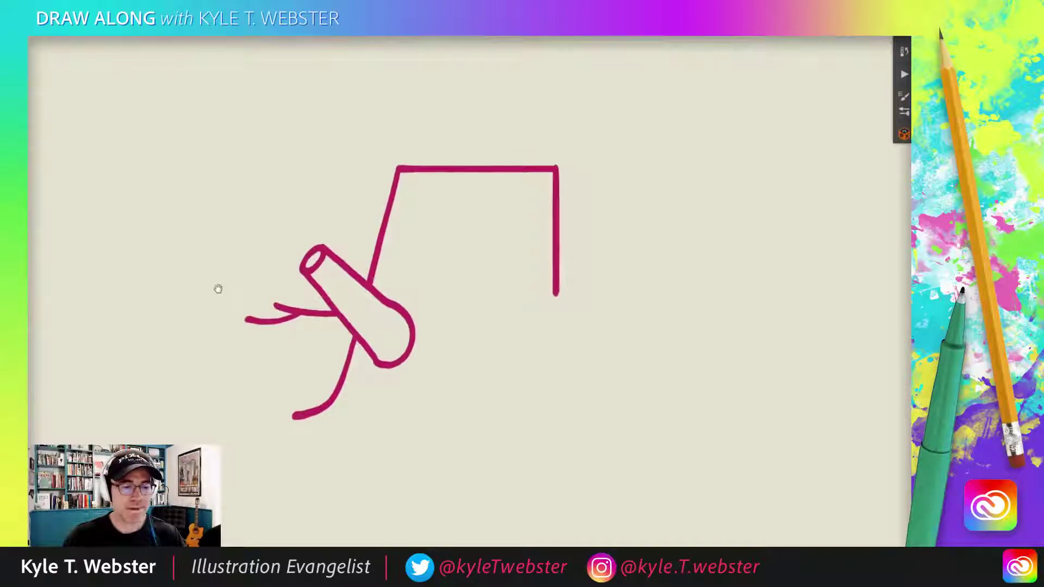
- Extend the right side of the outline with a short horizontal ledge, a long vertical line and a foot curving outward at the bottom
scroll(221, 285, right, 3)
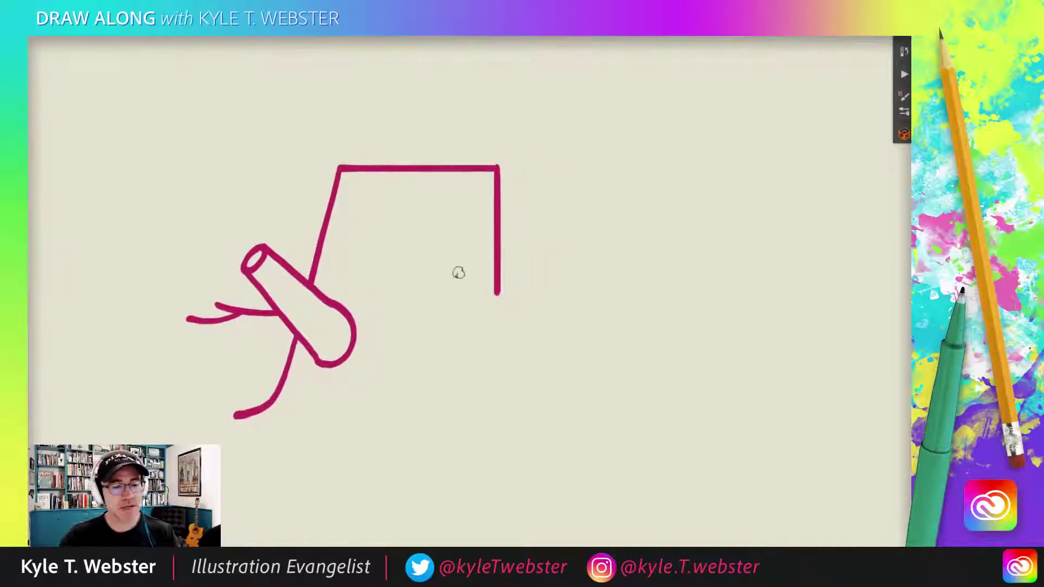
scroll(497, 217, up, 1)
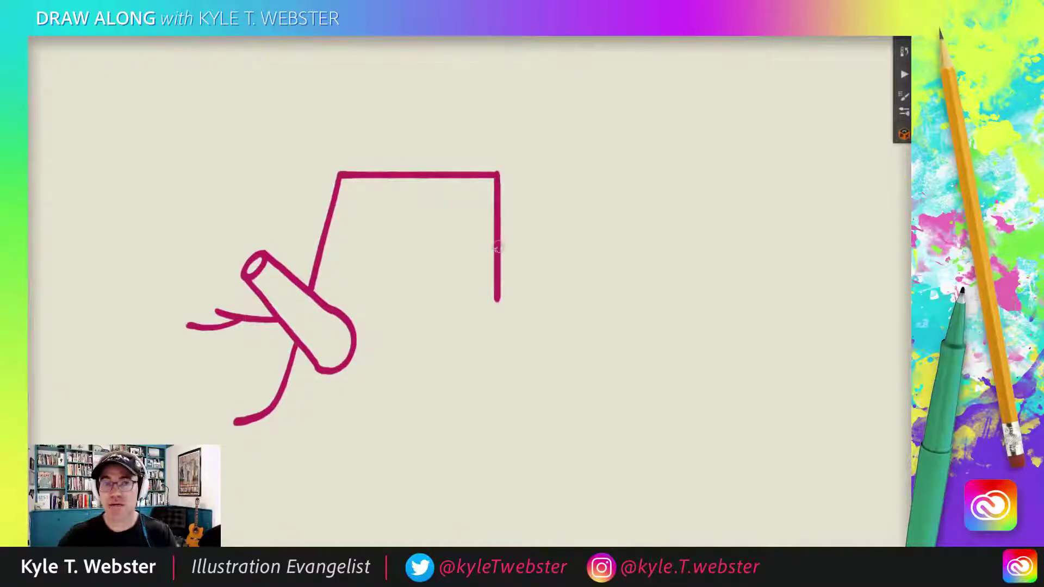
drag(497, 256, 547, 258)
key(ctrl+z)
scroll(386, 403, down, 3)
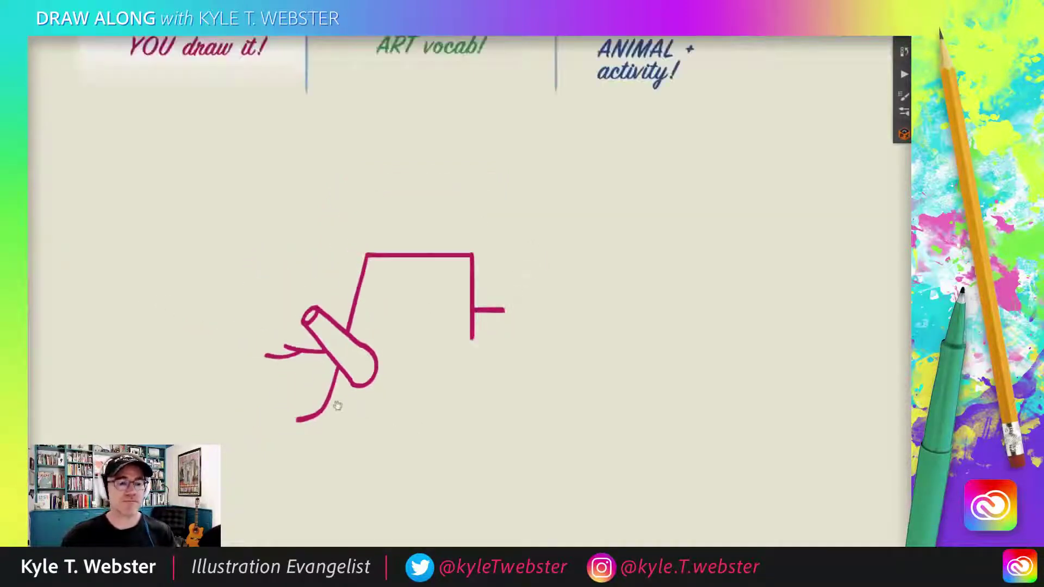
scroll(345, 410, down, 1)
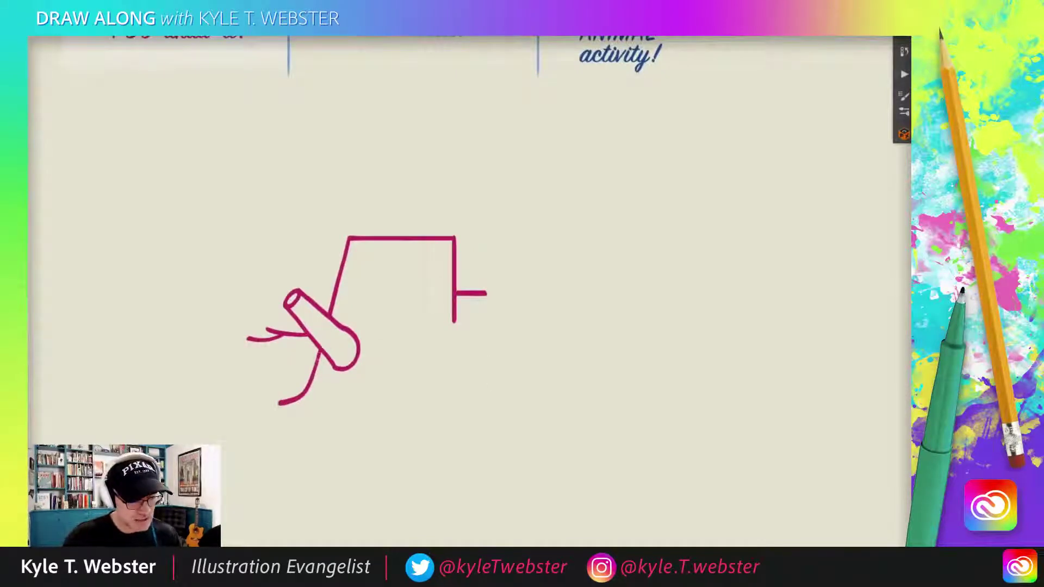
drag(484, 294, 485, 377)
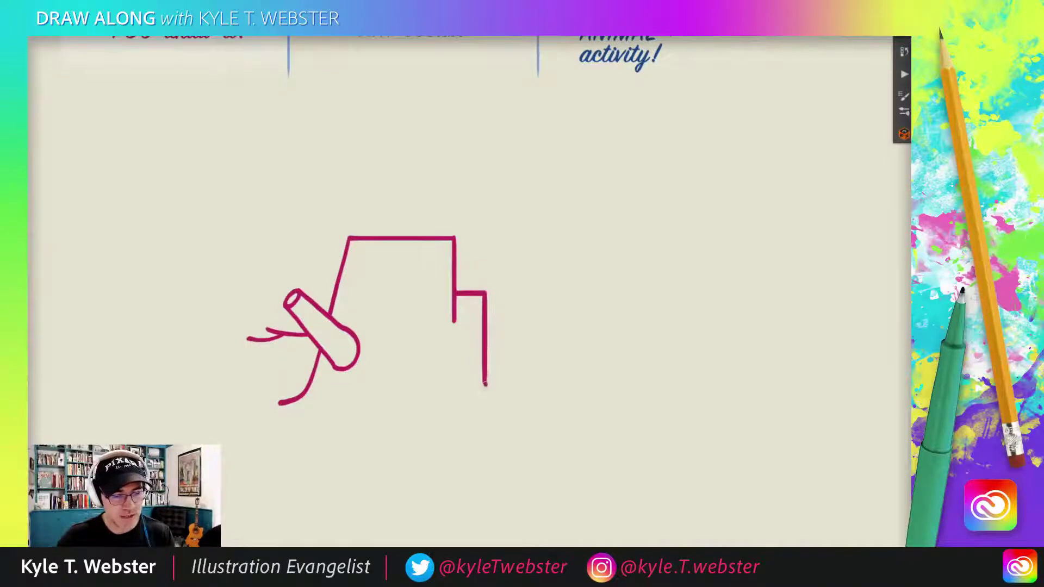
scroll(484, 389, up, 2)
key(ctrl+z)
mouse_move(484, 374)
mouse_down()
mouse_move(492, 402)
mouse_move(520, 417)
mouse_up()
alt+click(345, 478)
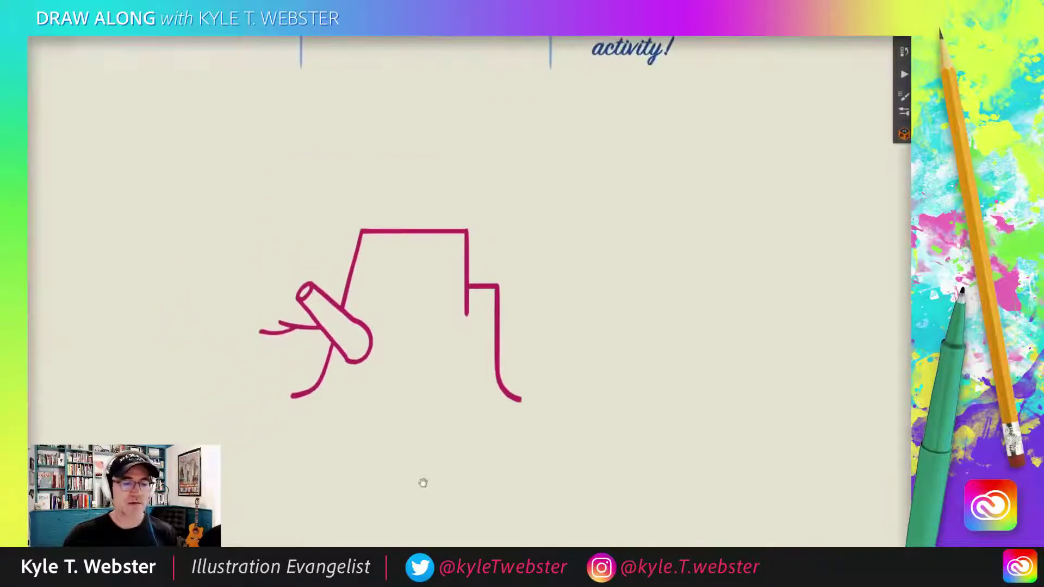
- Draw curved wood-grain lines along the inside of the diagonal log
drag(363, 429, 394, 424)
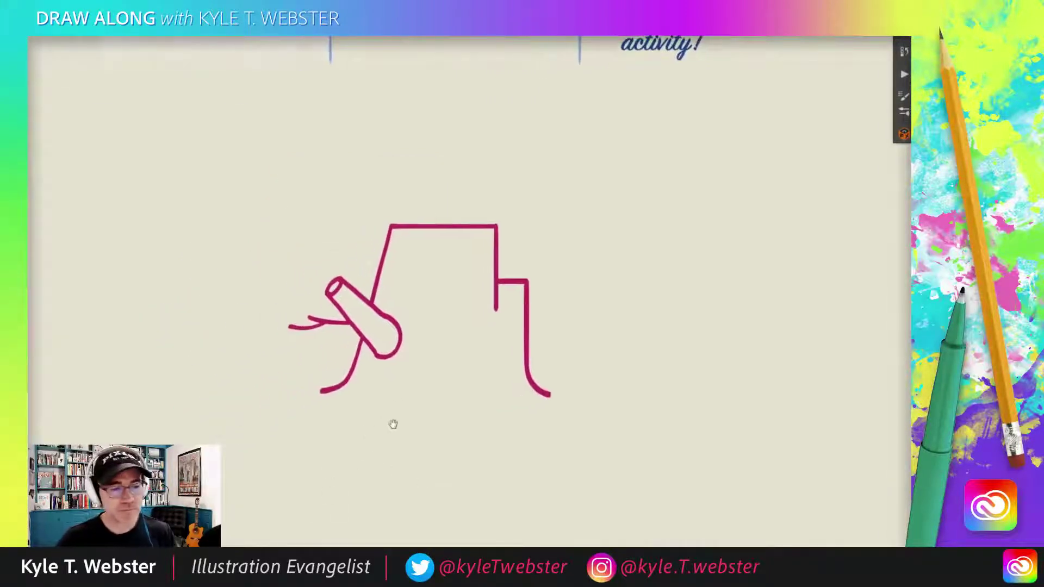
drag(291, 282, 295, 312)
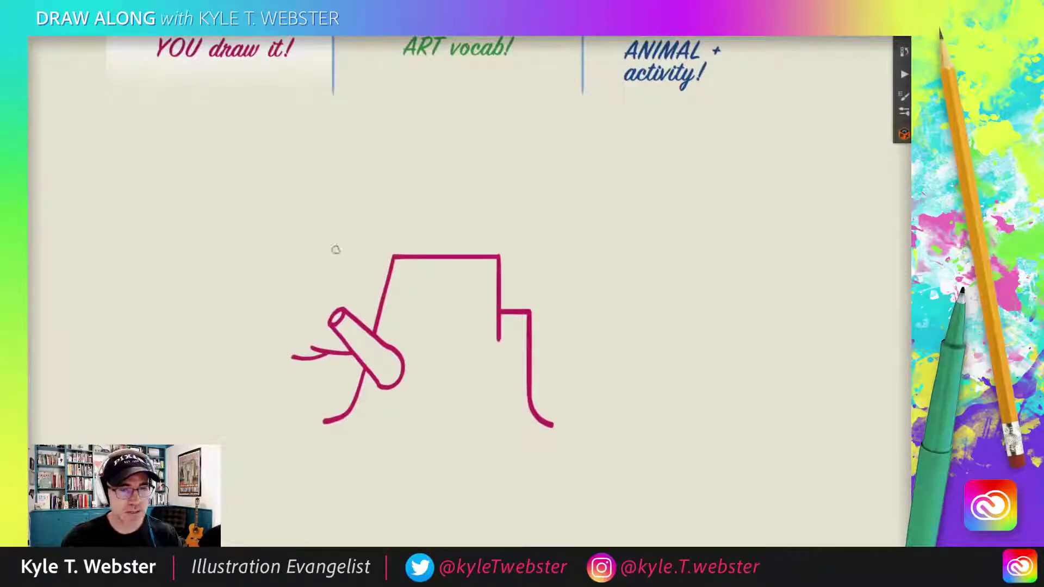
scroll(346, 363, up, 3)
mouse_move(355, 294)
mouse_down()
mouse_move(389, 364)
mouse_move(426, 393)
mouse_up()
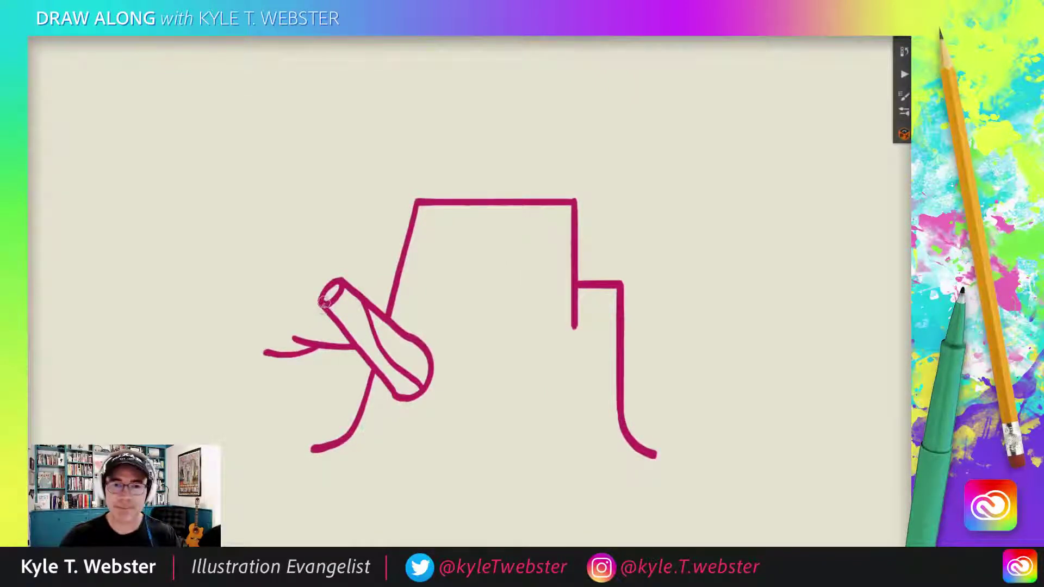
drag(393, 366, 321, 287)
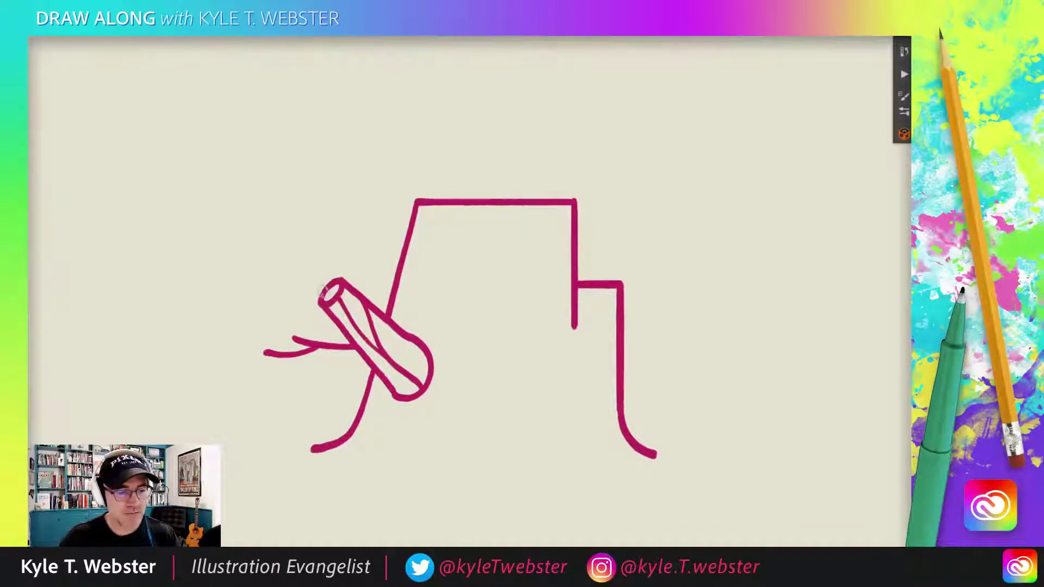
drag(397, 333, 428, 376)
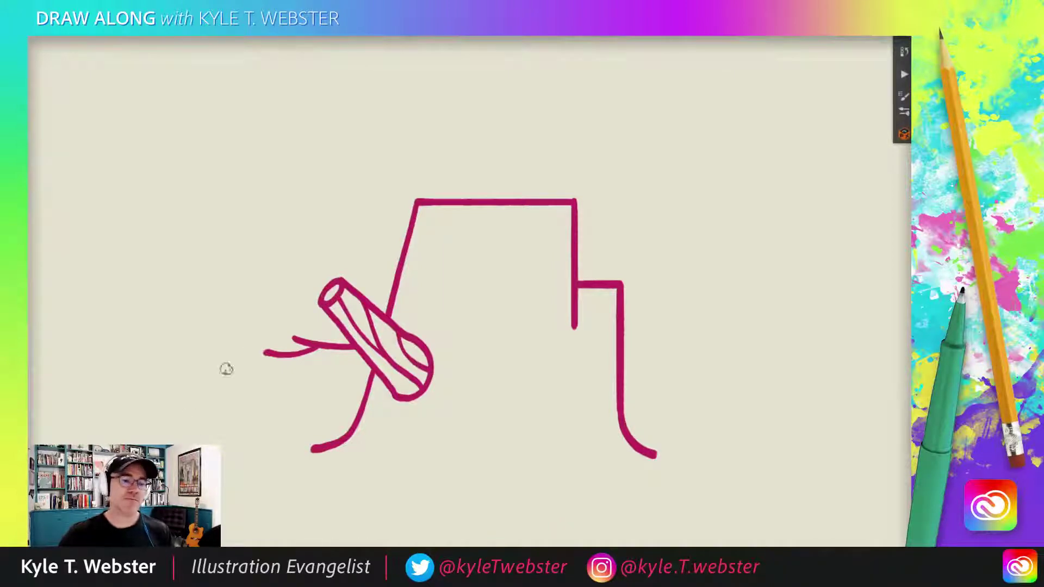
- Draw a curved line from the top edge near its left corner down to the slanted left side
drag(315, 306, 321, 260)
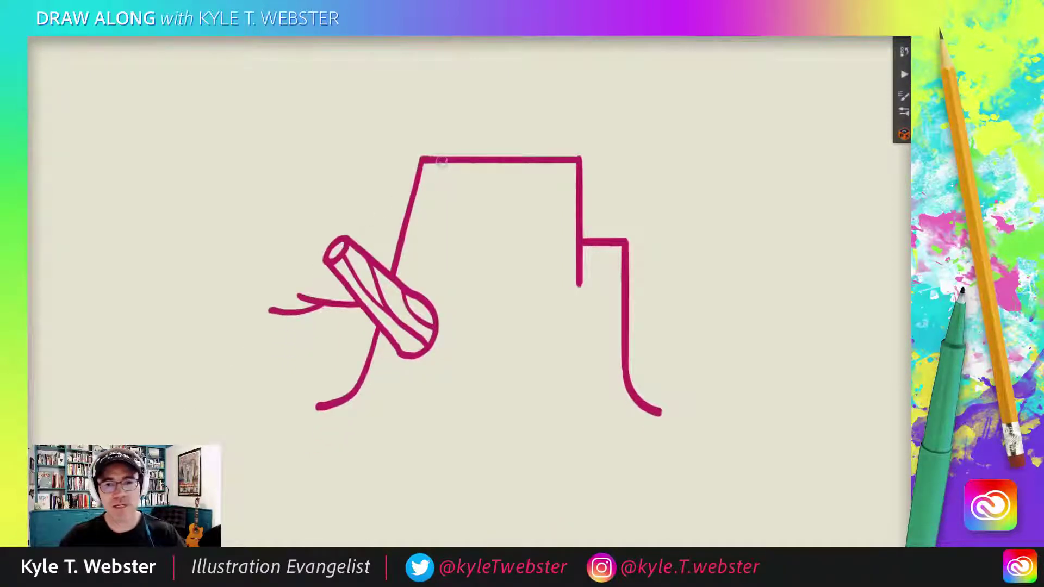
drag(441, 160, 399, 254)
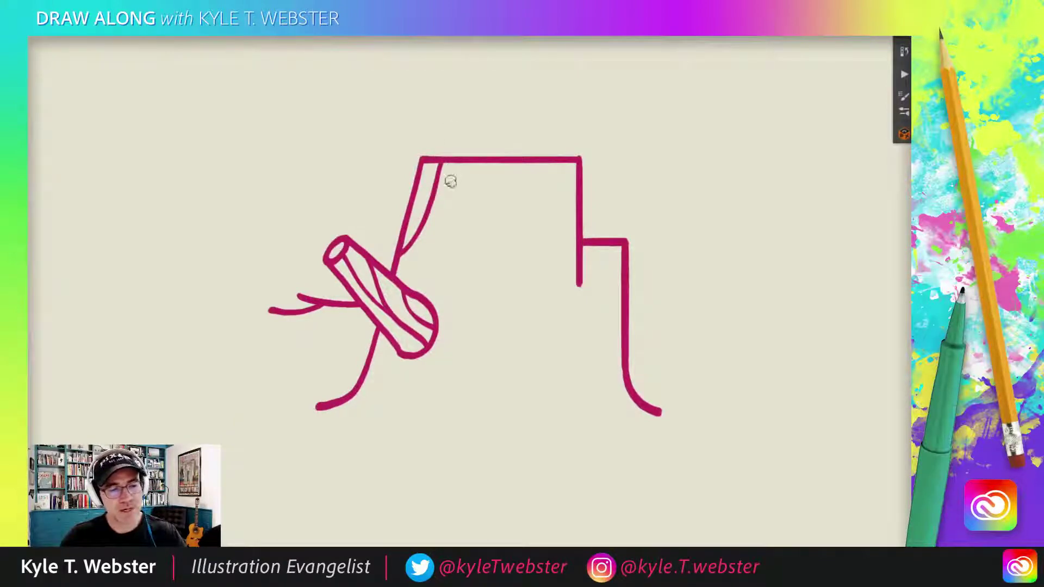
- Draw six wavy wood-grain lines down the stump's front, some starting at the top edge and others branching off neighbouring lines
mouse_move(457, 161)
mouse_down()
mouse_move(442, 224)
mouse_move(440, 277)
mouse_move(456, 340)
mouse_move(442, 410)
mouse_up()
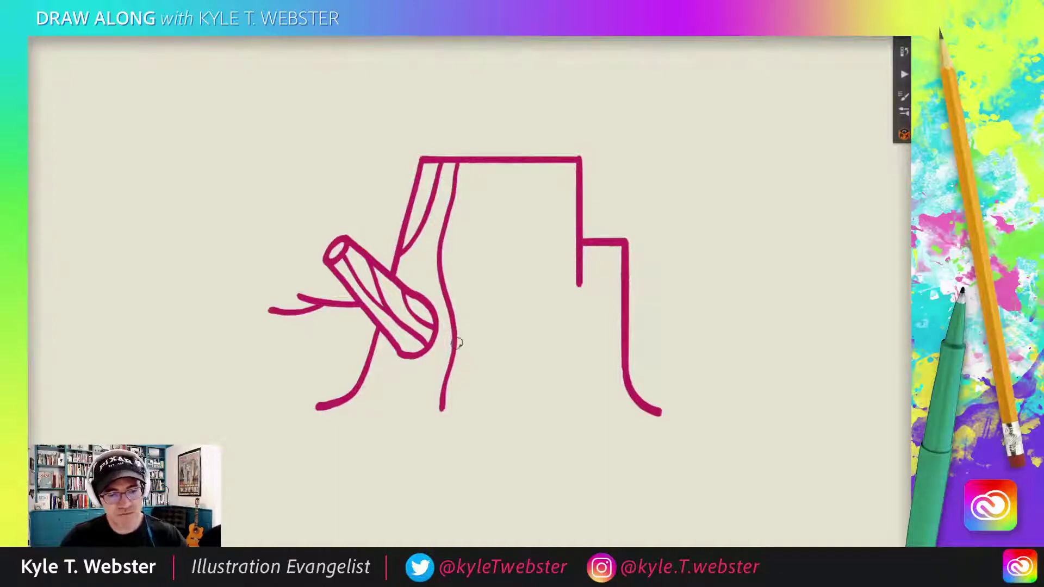
drag(454, 336, 480, 161)
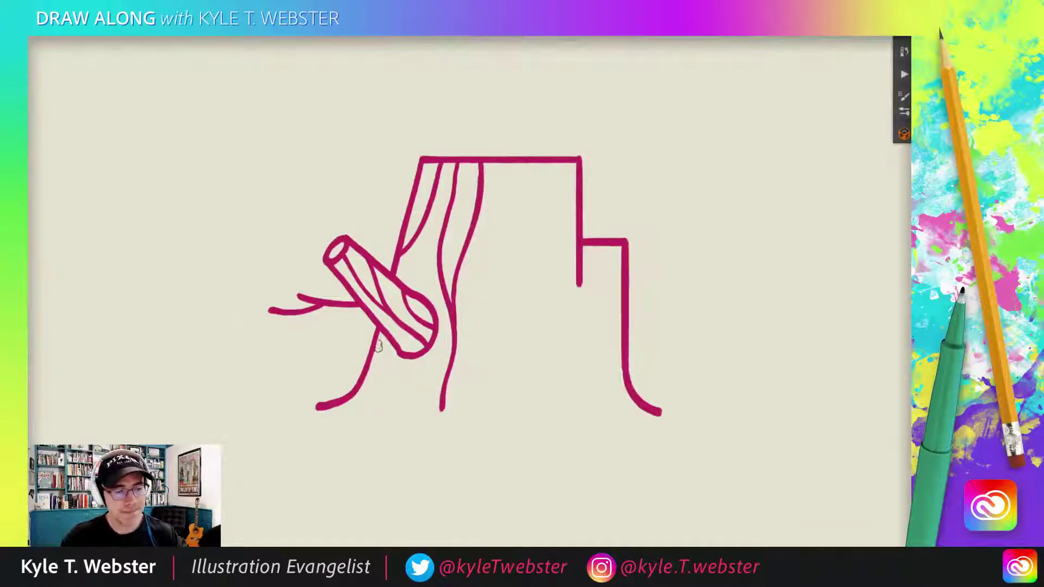
drag(378, 350, 342, 354)
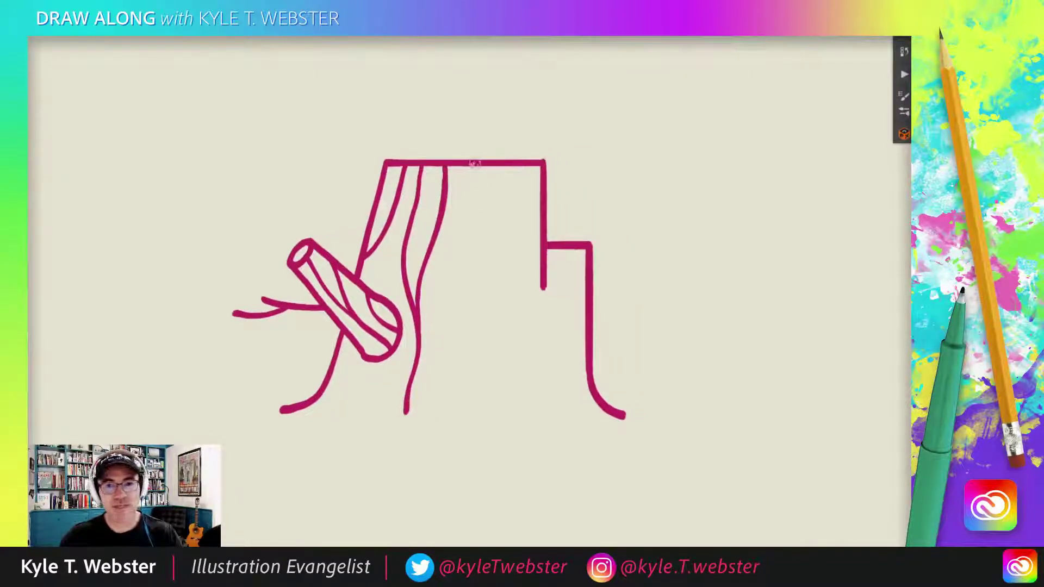
drag(459, 166, 453, 416)
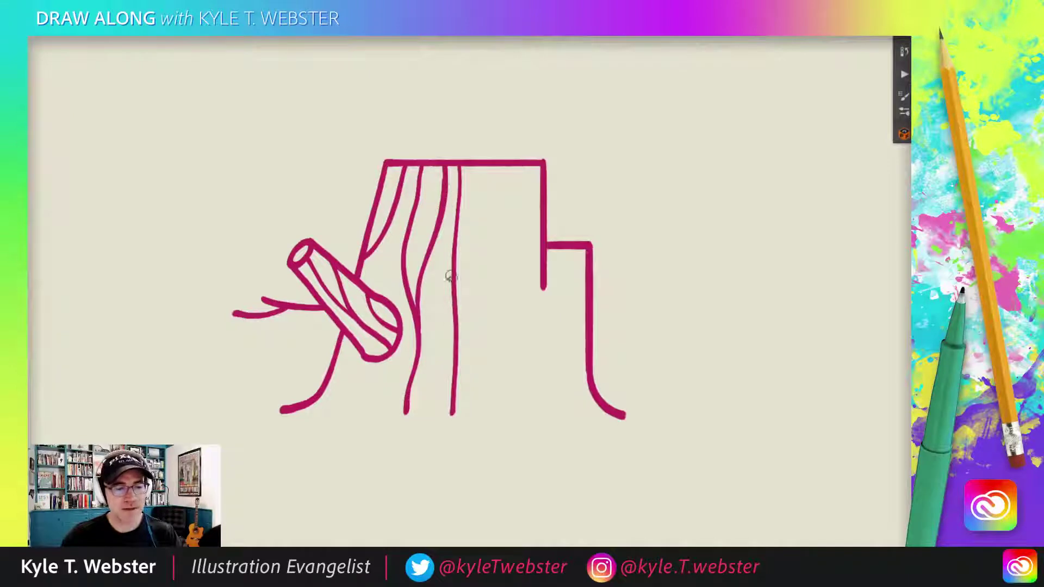
drag(452, 261, 440, 416)
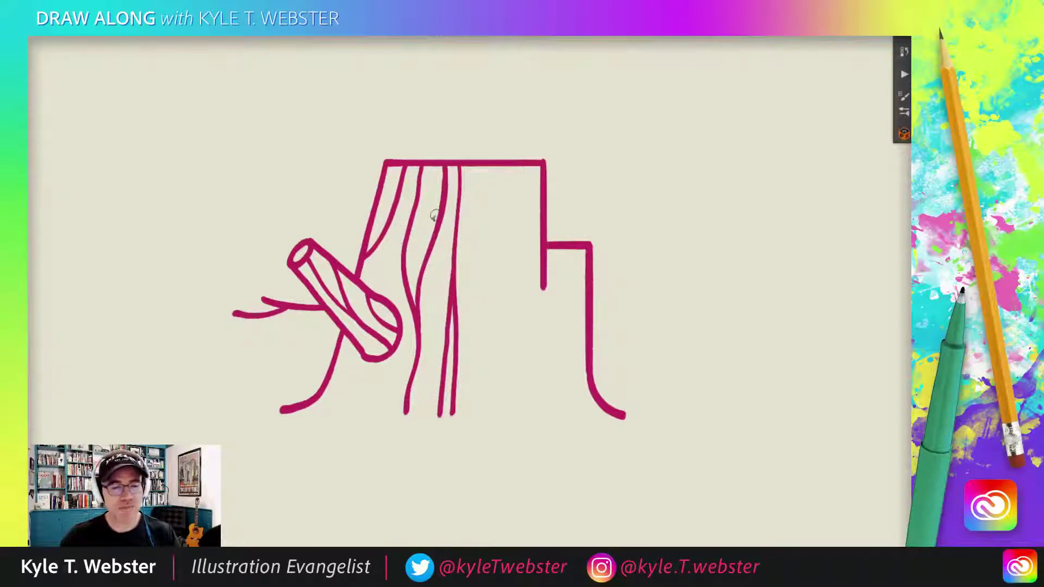
drag(501, 164, 524, 414)
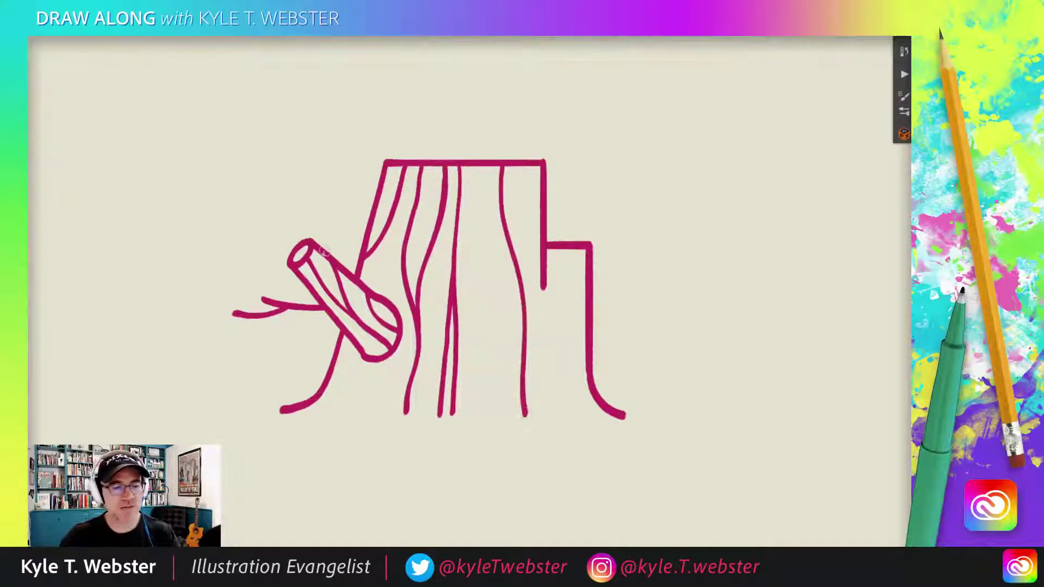
drag(503, 220, 496, 416)
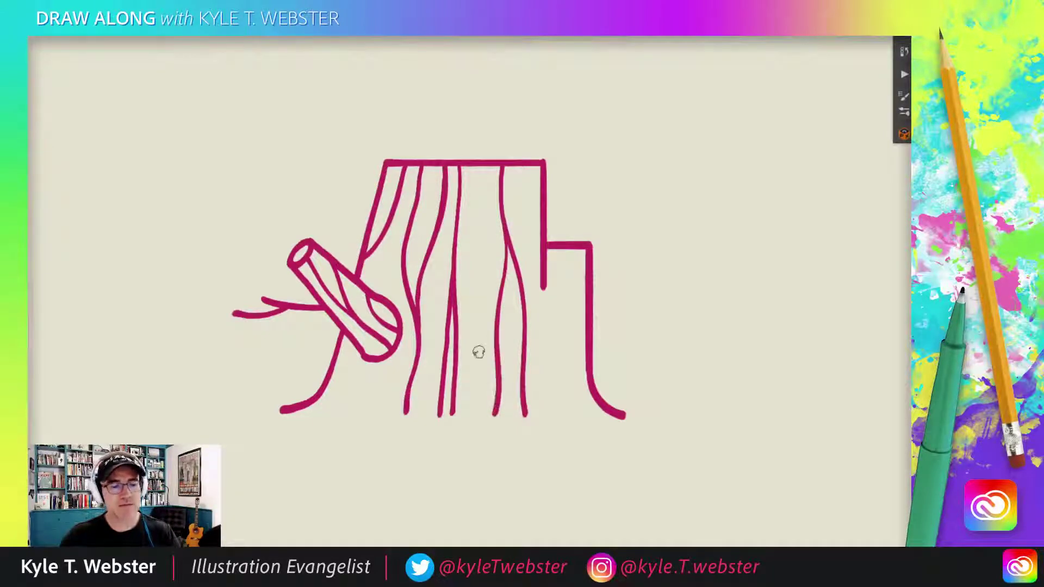
- Draw two grain lines down from the short ledge, one reaching the base and one curving into the outer vertical edge
drag(319, 361, 261, 350)
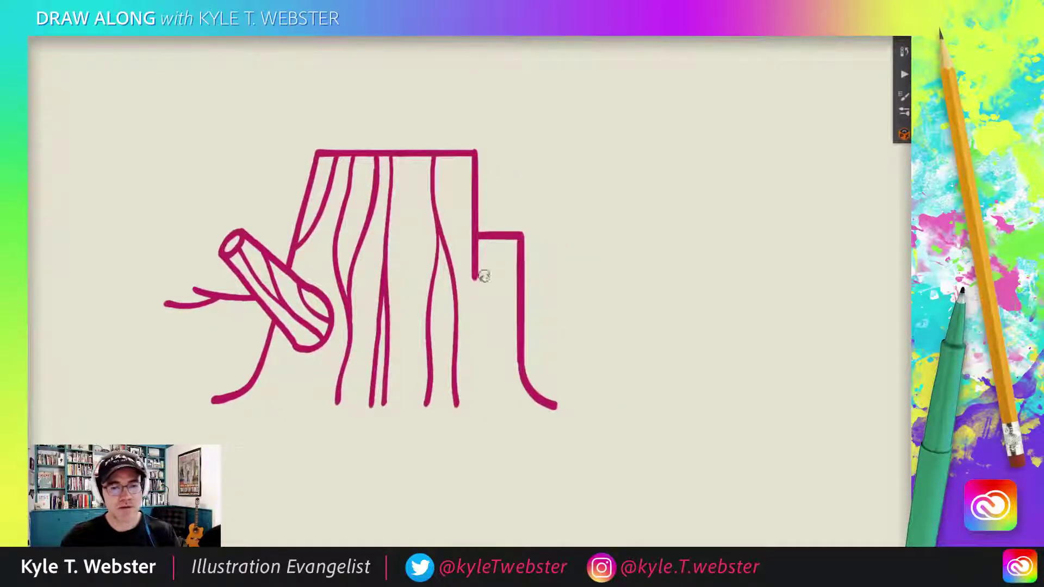
mouse_move(493, 236)
mouse_down()
mouse_move(495, 347)
mouse_move(482, 408)
mouse_up()
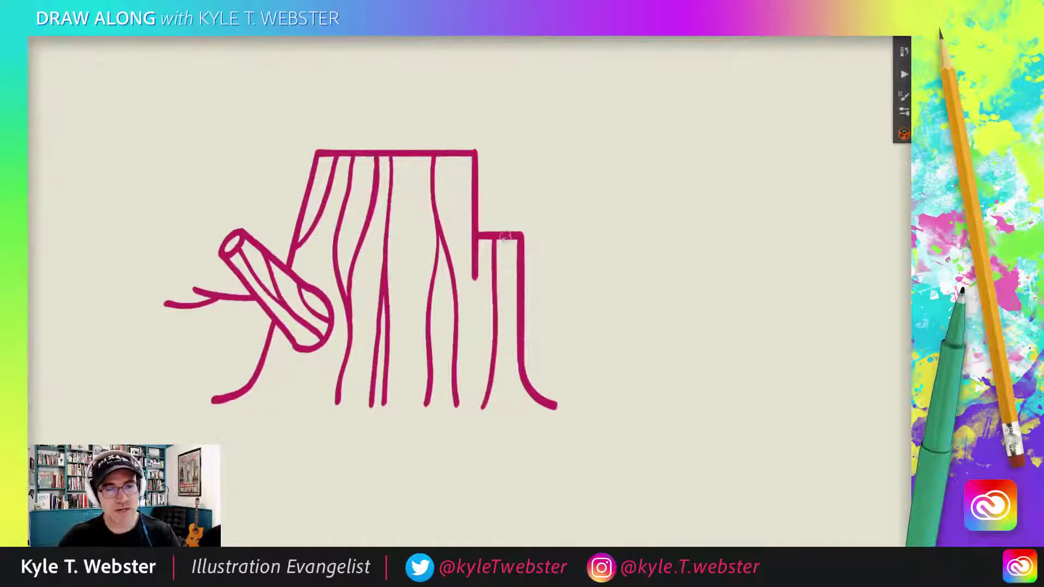
drag(504, 237, 519, 340)
- Draw a long curved grain line from the top edge down the stump's middle, merging into the neighbouring line near the base
drag(348, 449, 417, 440)
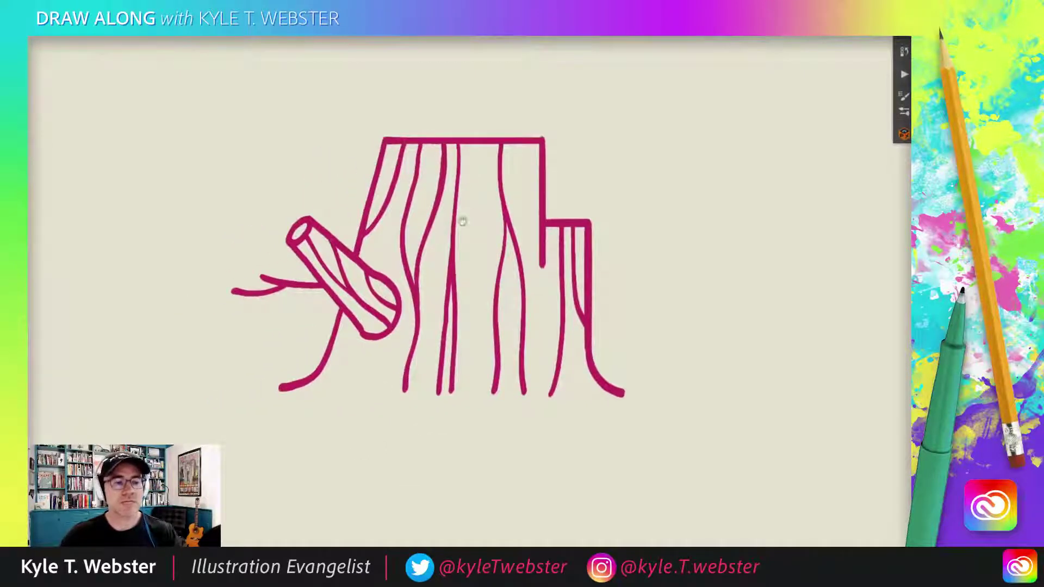
mouse_move(474, 142)
mouse_down()
mouse_move(477, 279)
mouse_move(497, 368)
mouse_up()
click(415, 403)
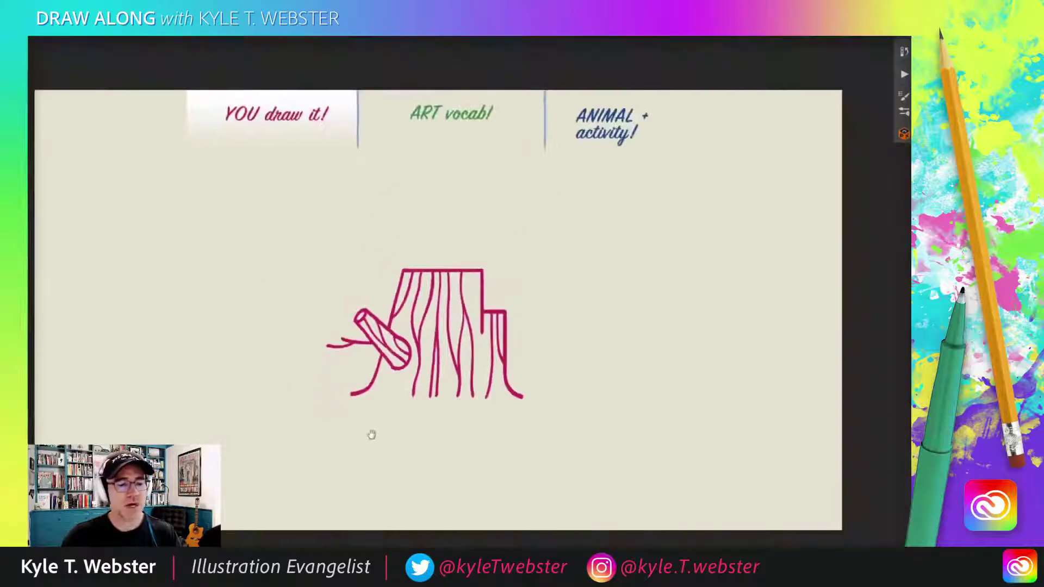
click(380, 392)
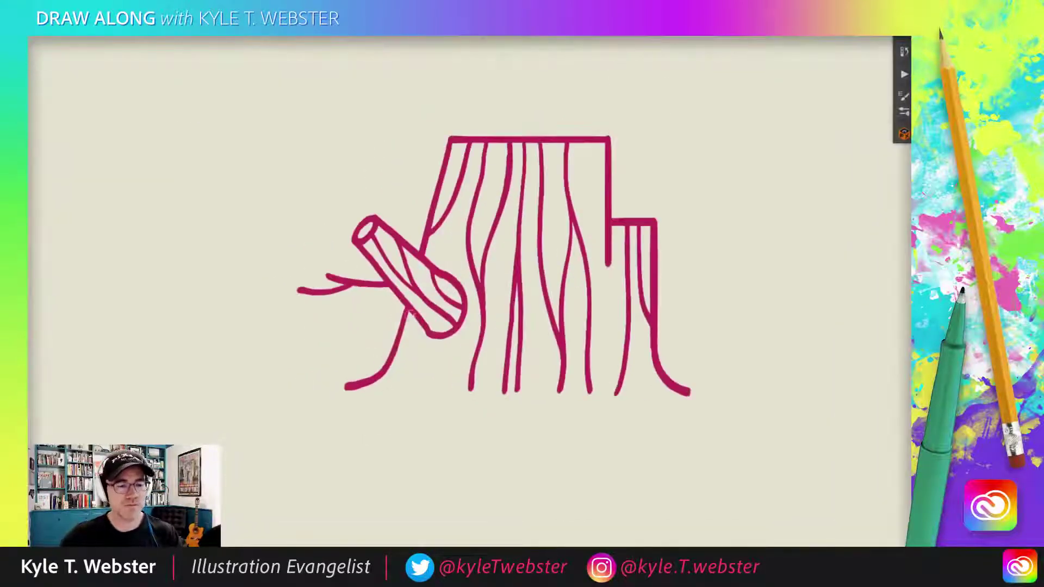
- Add grain lines around the log: a short one beneath it, a branching curve above it and a long one passing behind its end
drag(417, 318, 421, 388)
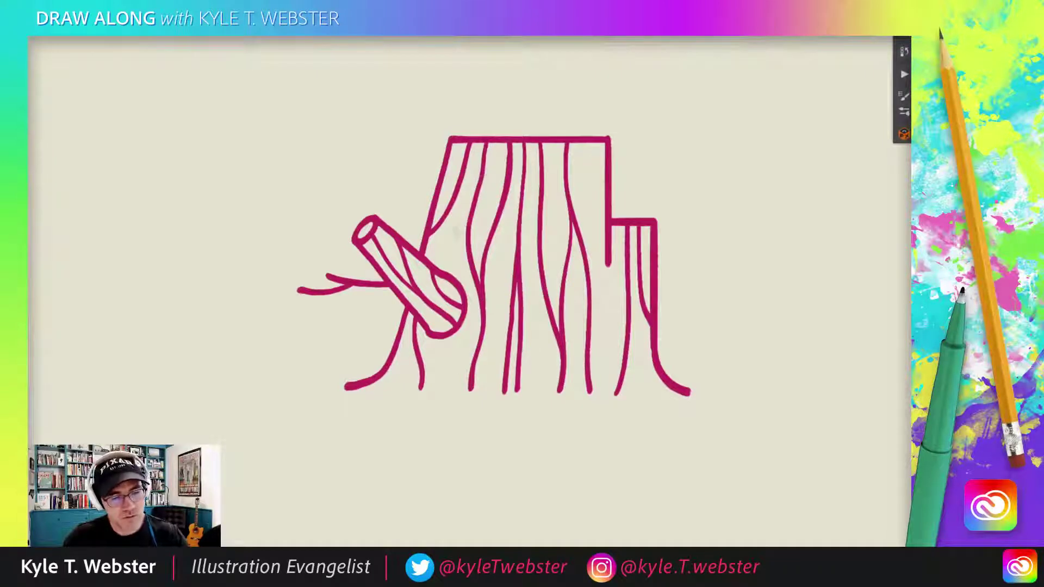
drag(474, 197, 428, 260)
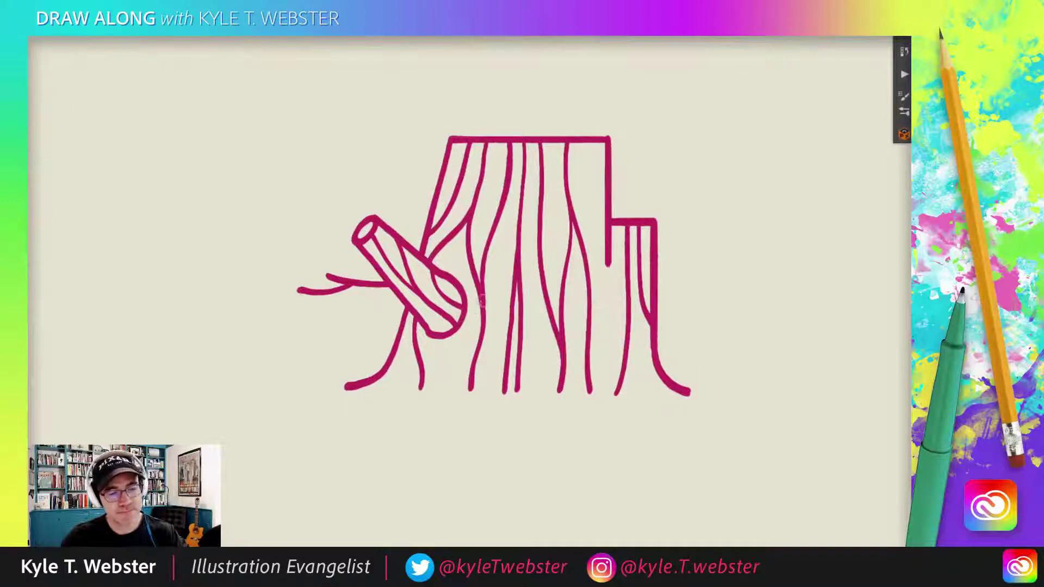
mouse_move(452, 389)
mouse_down()
mouse_move(469, 297)
mouse_move(454, 239)
mouse_up()
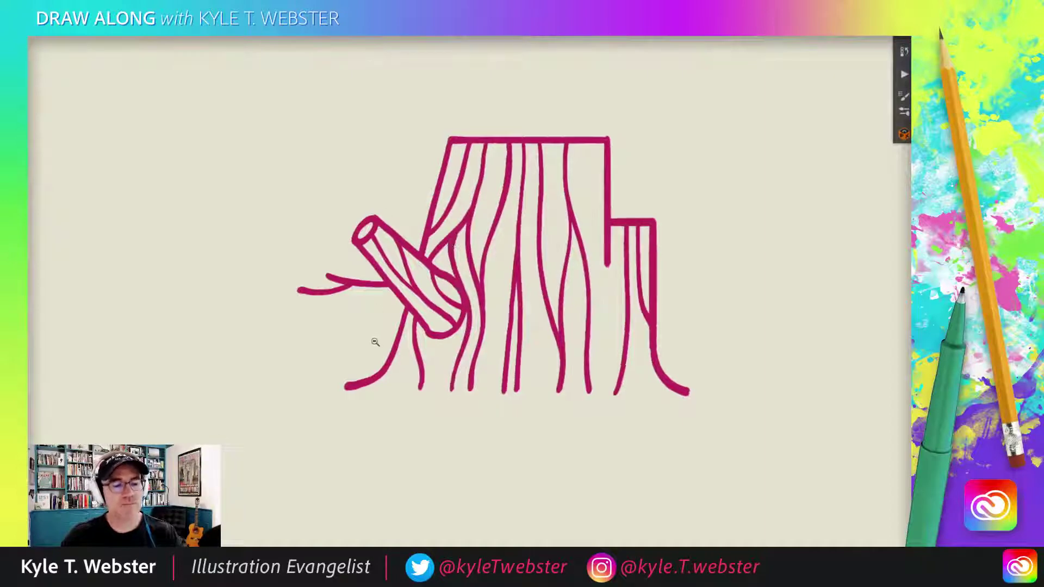
- Draw rows of short, jagged grass blades along the ground on both sides of the stump's base
scroll(373, 342, down, 2)
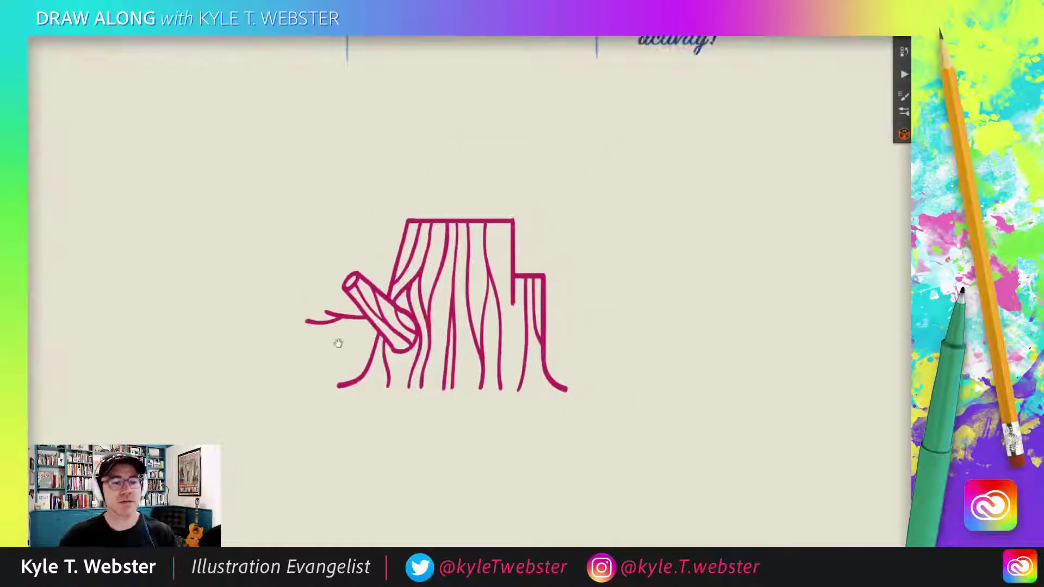
scroll(434, 279, up, 2)
scroll(436, 340, down, 3)
scroll(436, 341, left, 2)
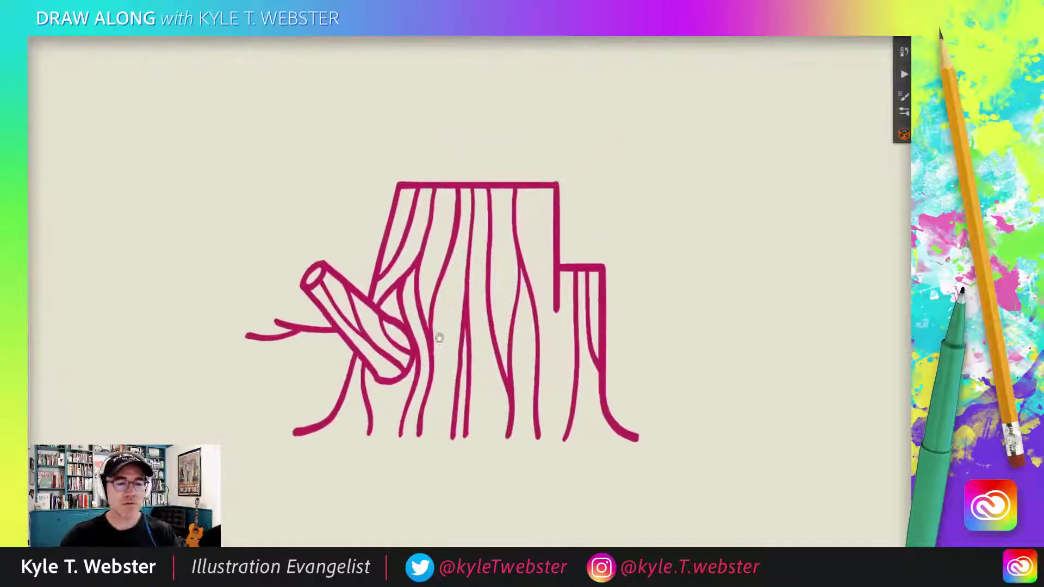
scroll(413, 356, down, 2)
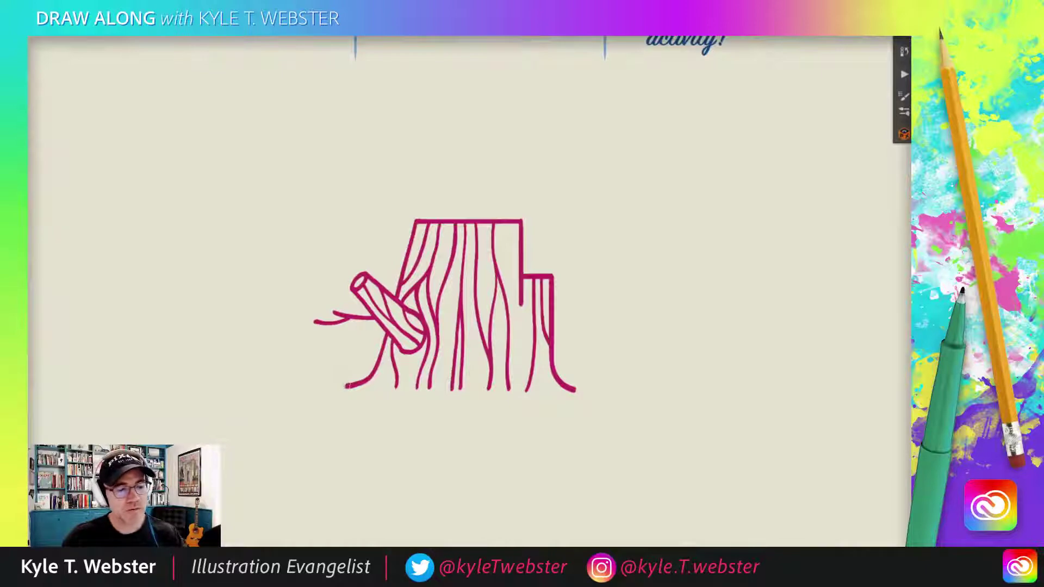
drag(346, 385, 339, 363)
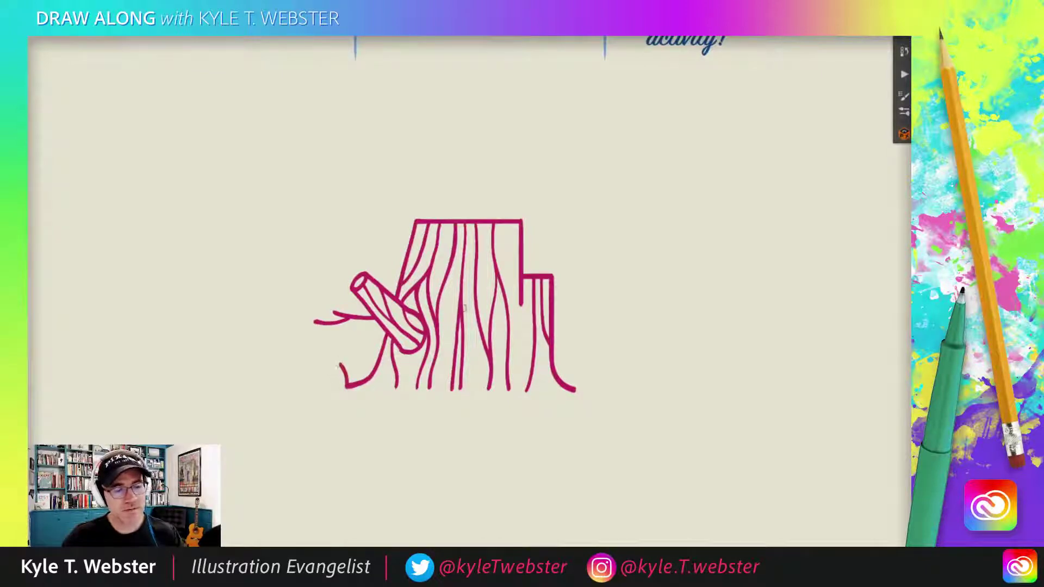
drag(575, 390, 581, 361)
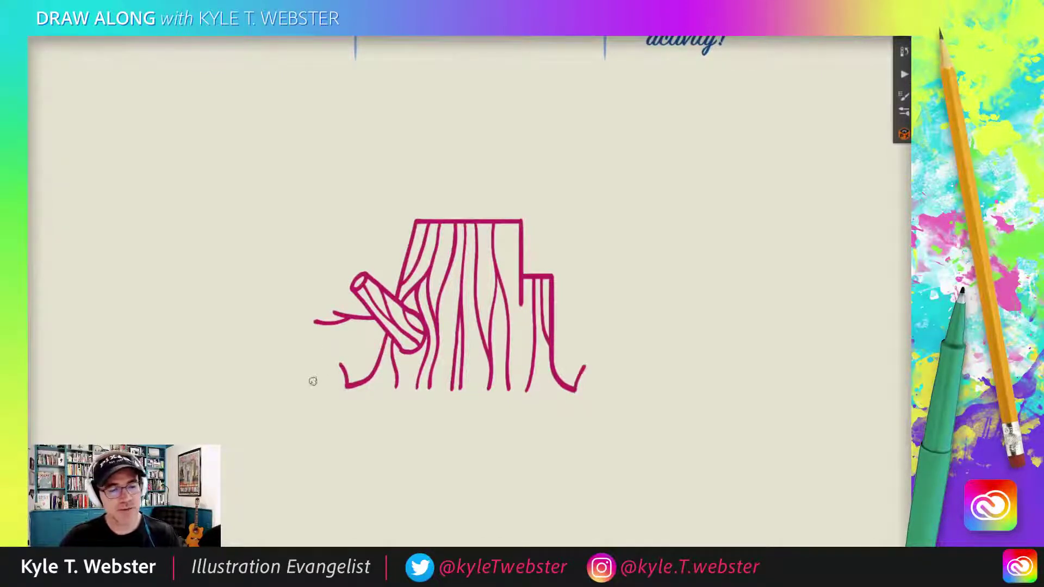
mouse_move(333, 366)
mouse_down()
mouse_move(330, 387)
mouse_move(317, 369)
mouse_move(303, 387)
mouse_move(282, 372)
mouse_move(275, 386)
mouse_up()
mouse_move(593, 373)
mouse_down()
mouse_move(588, 392)
mouse_move(629, 377)
mouse_move(645, 389)
mouse_up()
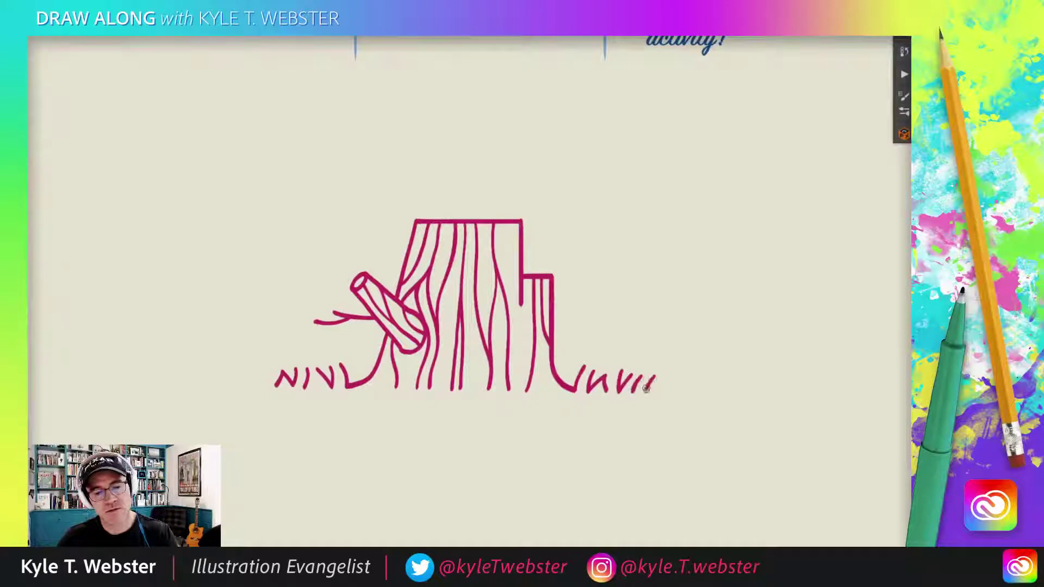
drag(267, 386, 259, 373)
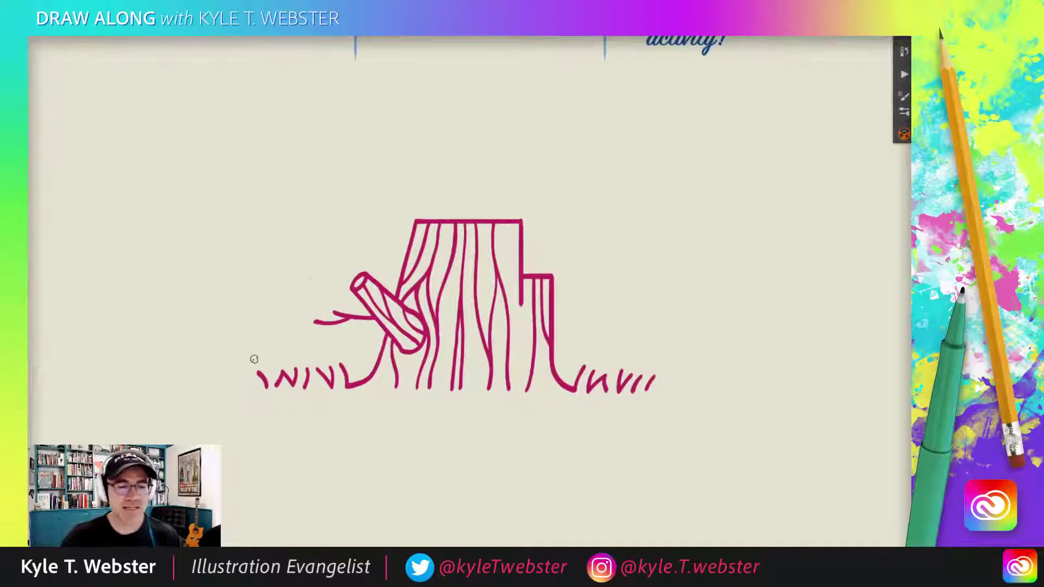
- Draw an animal head resting on the stump's top edge, with a domed crown, pointed cheeks and two upright rounded ears
scroll(303, 324, up, 2)
scroll(302, 324, up, 3)
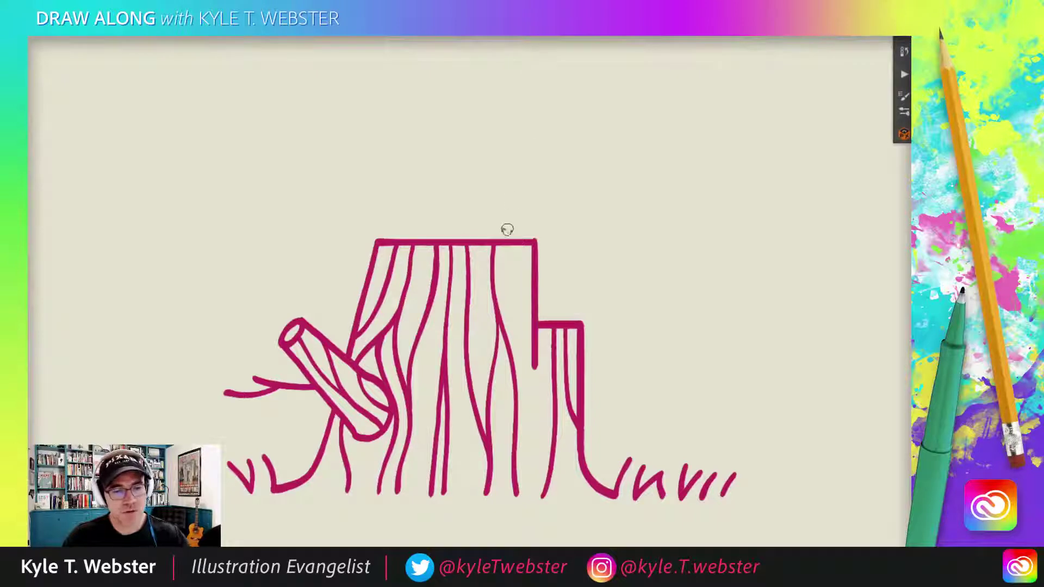
drag(508, 239, 522, 210)
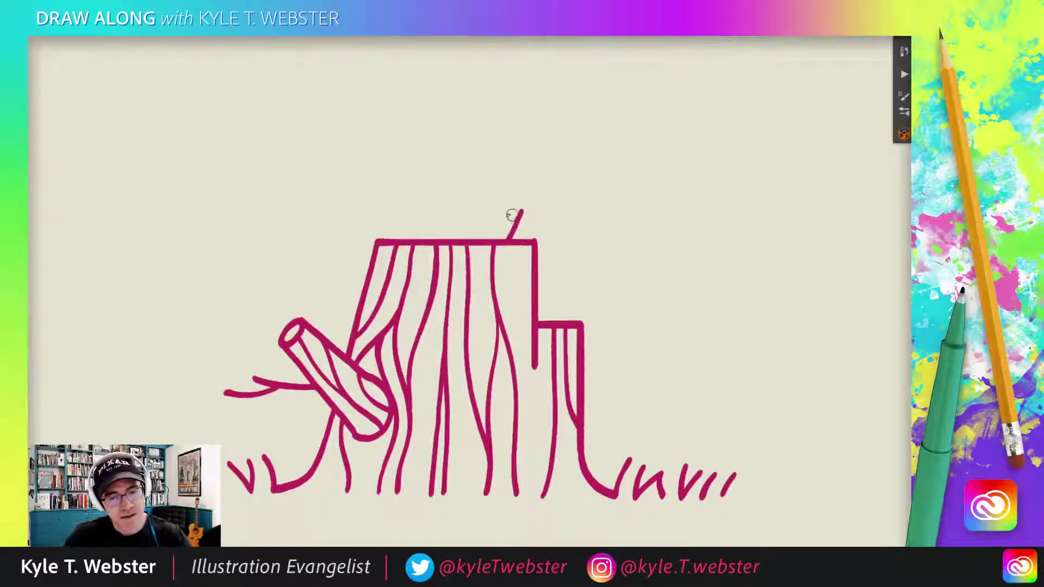
drag(521, 210, 505, 209)
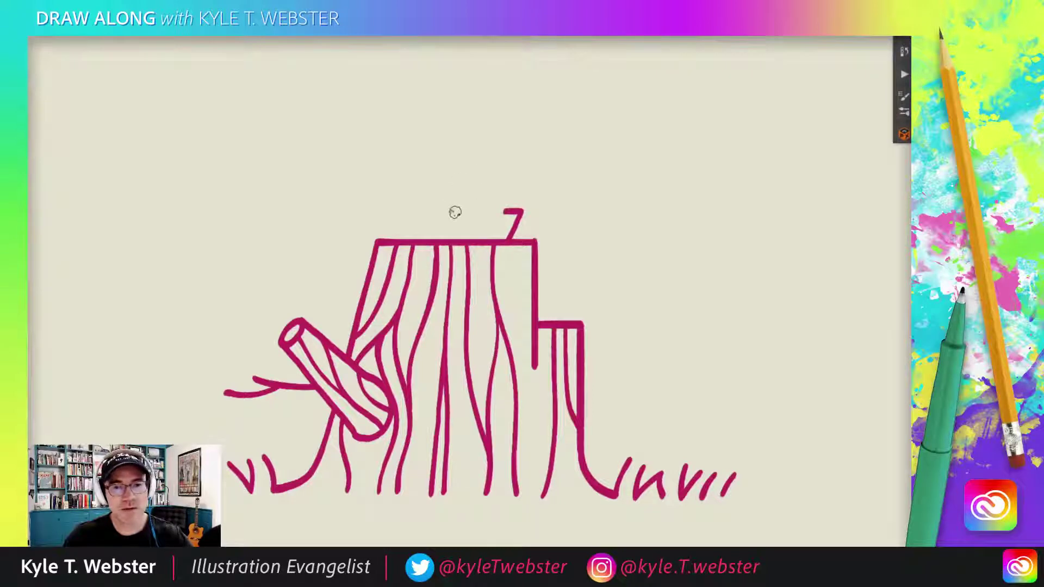
mouse_move(503, 206)
mouse_down()
mouse_move(469, 177)
mouse_move(458, 217)
mouse_move(438, 214)
mouse_up()
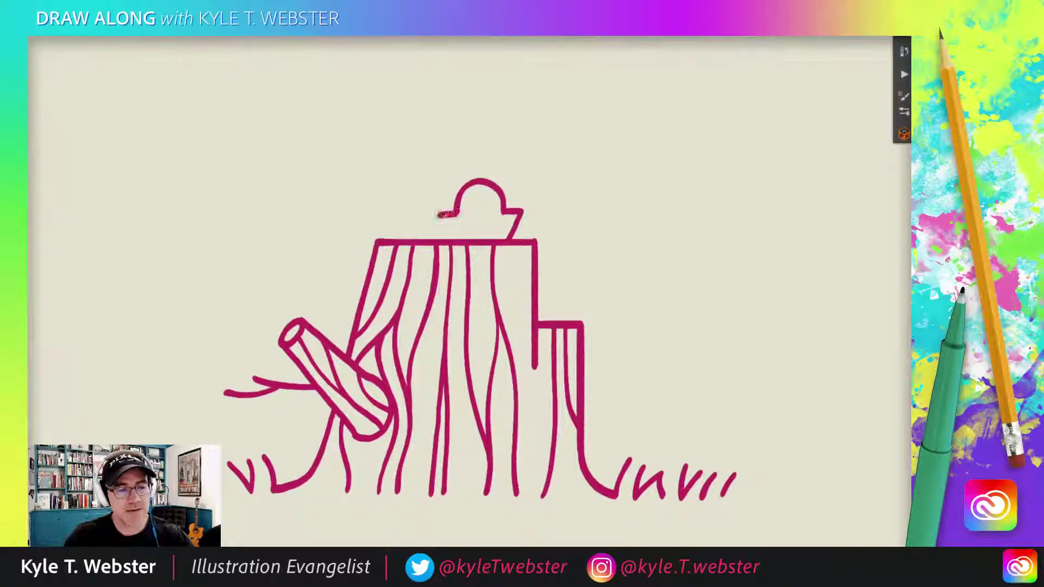
key(ctrl+z)
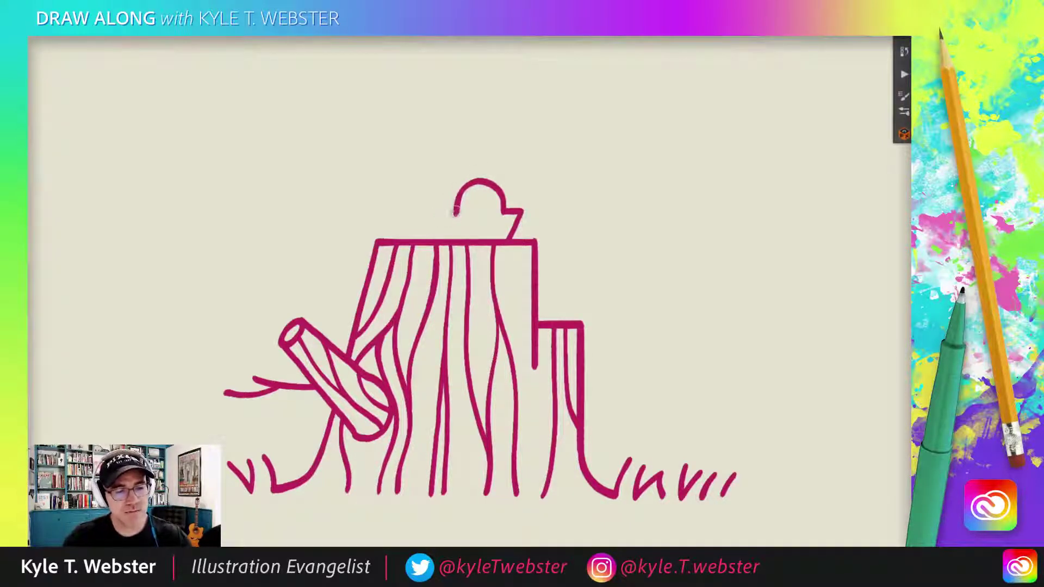
mouse_move(456, 214)
mouse_down()
mouse_move(439, 214)
mouse_move(455, 239)
mouse_up()
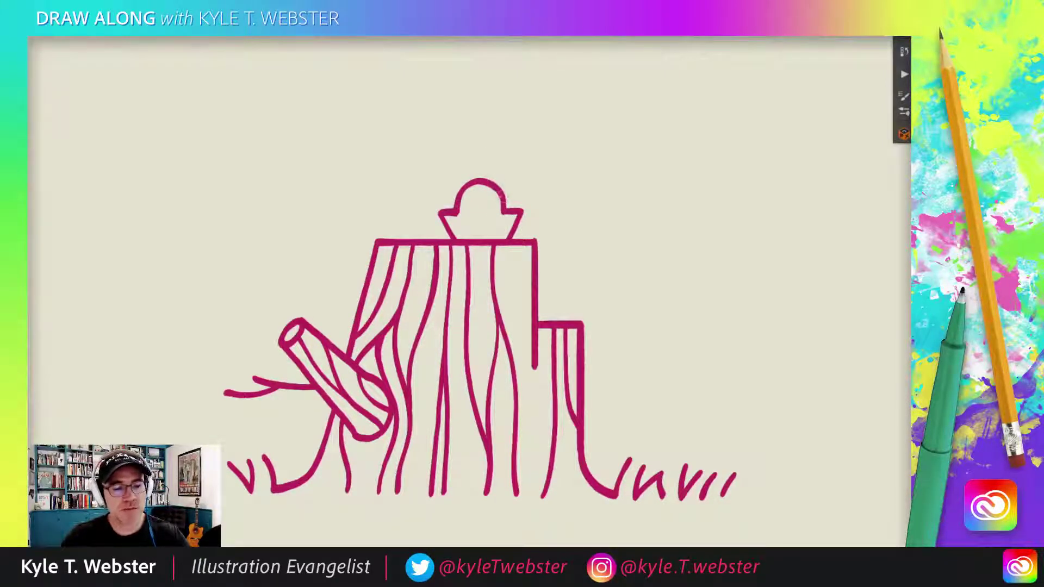
mouse_move(504, 207)
mouse_down()
mouse_move(503, 177)
mouse_move(488, 162)
mouse_move(482, 180)
mouse_move(460, 165)
mouse_move(471, 160)
mouse_move(473, 186)
mouse_up()
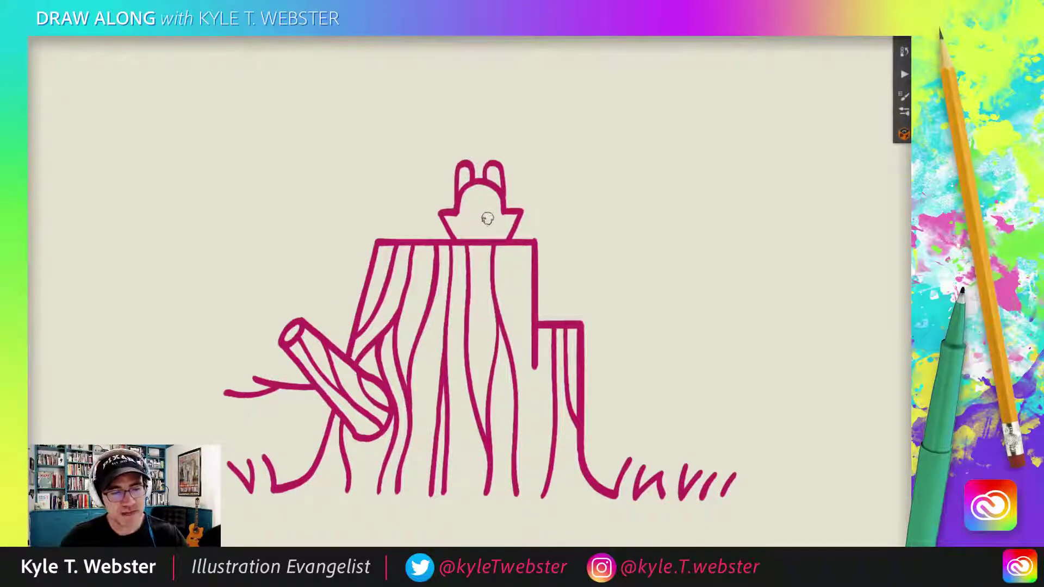
- Draw a small V-shaped nose on the animal's face with a vertical line running down from it to the stump
drag(488, 218, 471, 217)
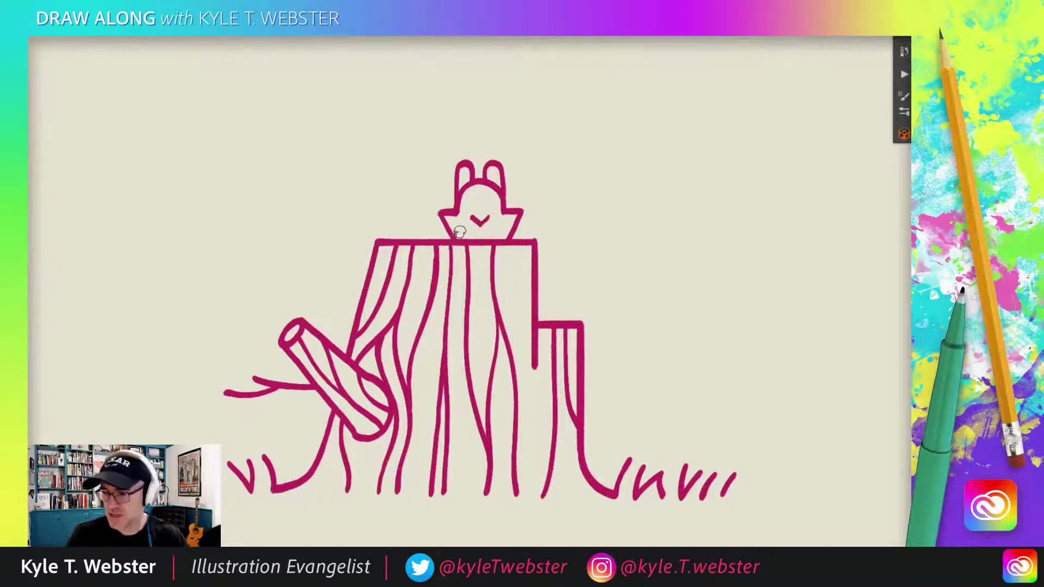
scroll(471, 231, up, 2)
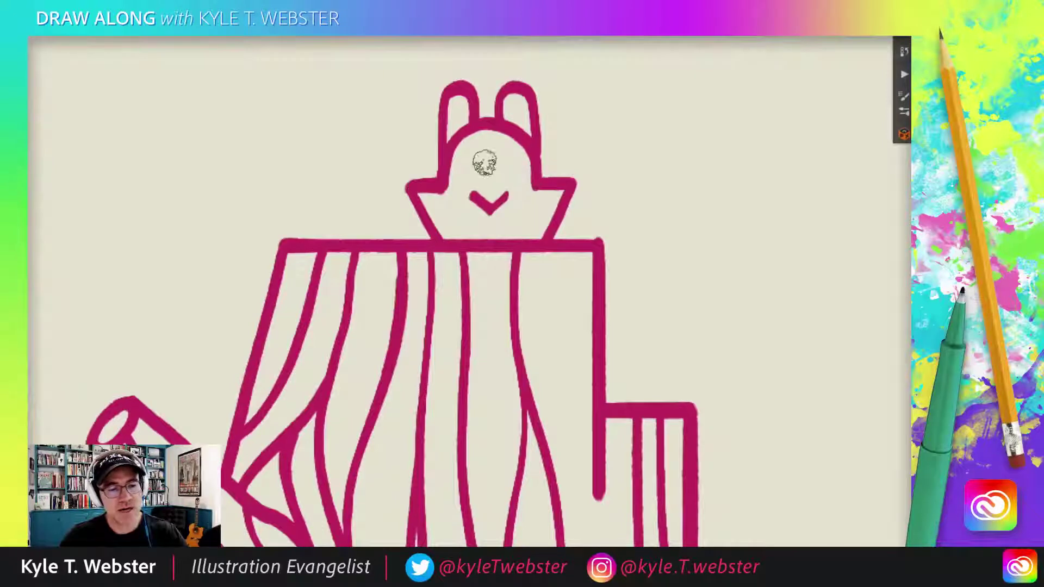
drag(489, 213, 489, 239)
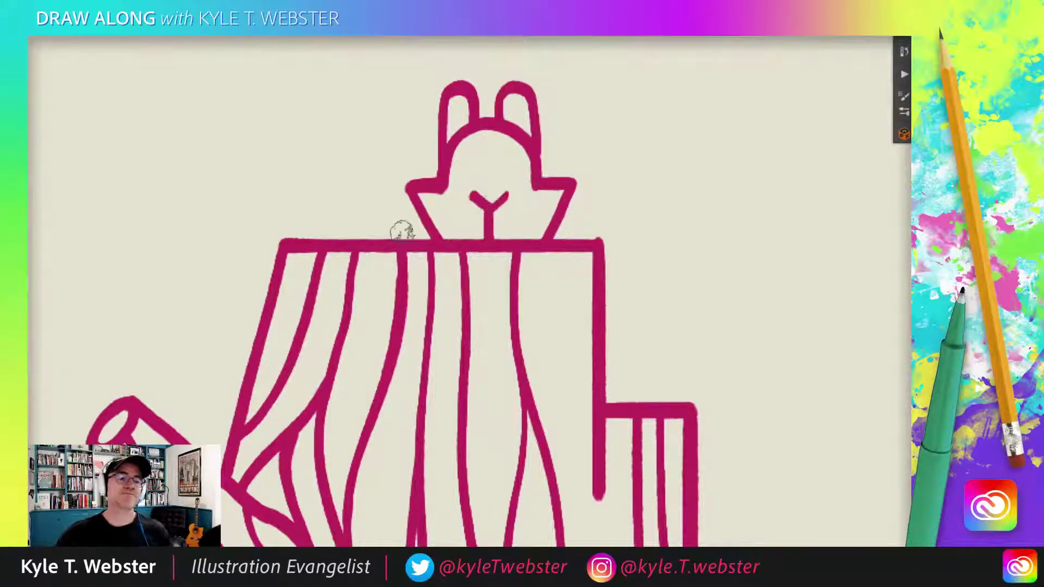
drag(482, 231, 484, 223)
key(ctrl+z)
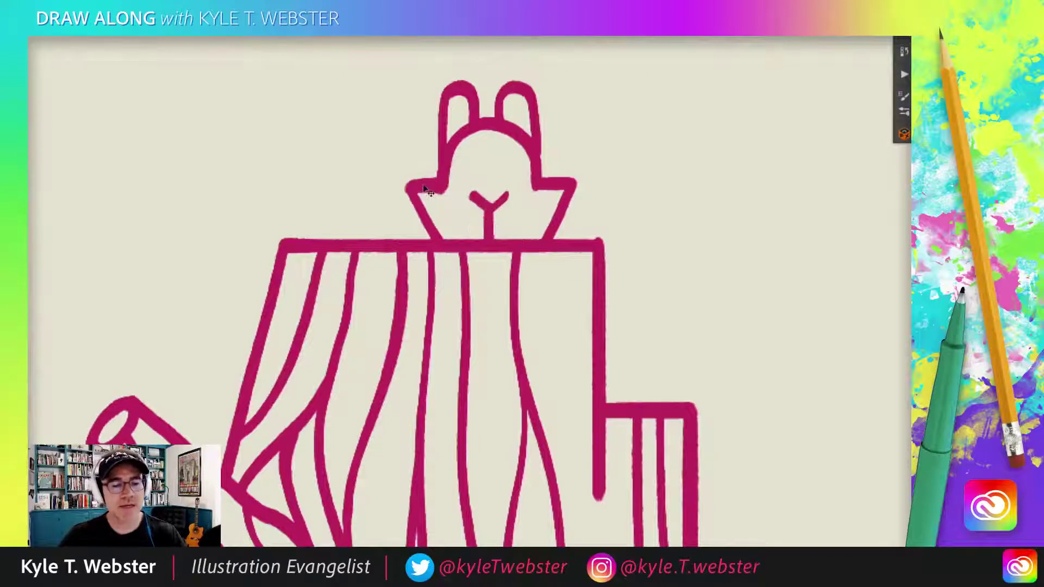
- Add two small dot eyes to the animal's face, one on each side above the V-shaped nose
scroll(392, 173, right, 3)
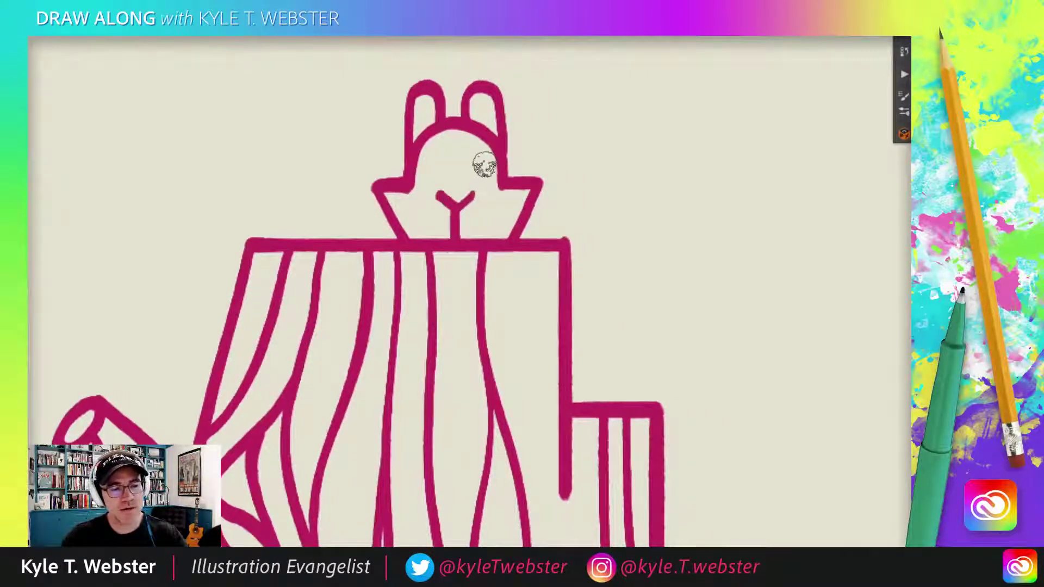
click(479, 169)
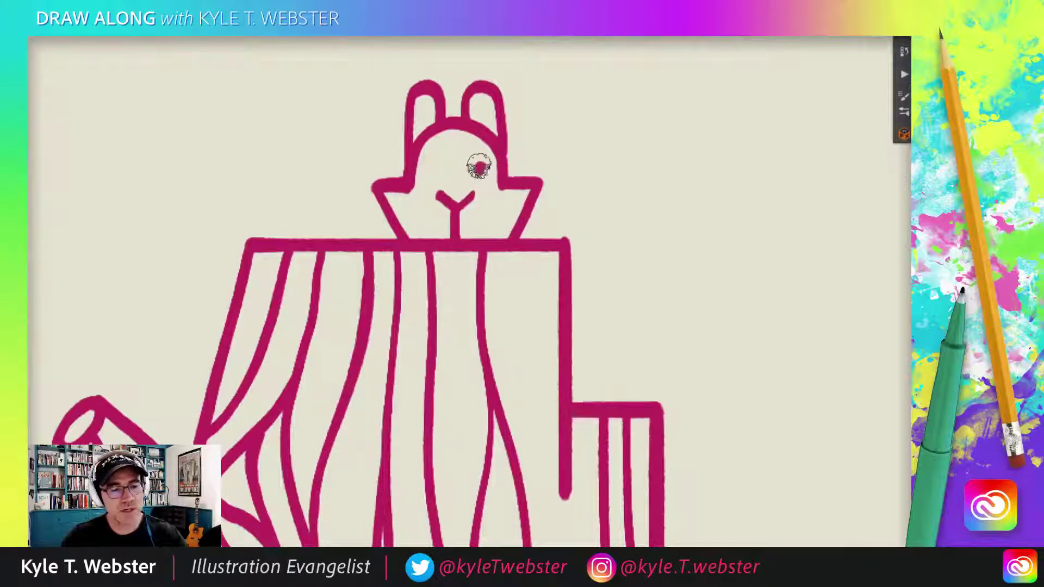
click(432, 169)
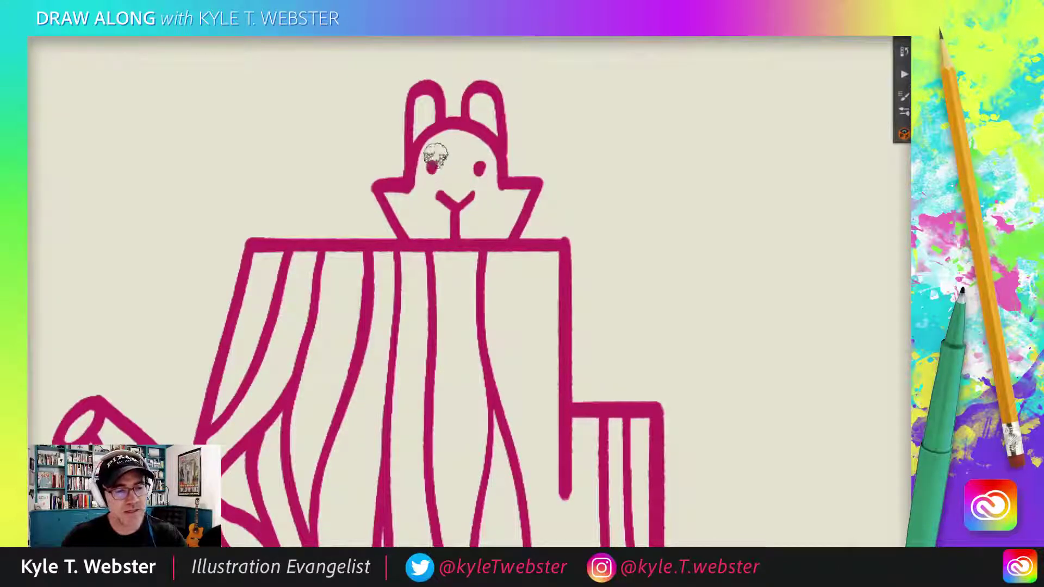
- Draw a bushy tail curling up from the stump's right edge, with a smooth inner curve and short dashes for the furry outer side
alt+click(375, 355)
alt+click(375, 355)
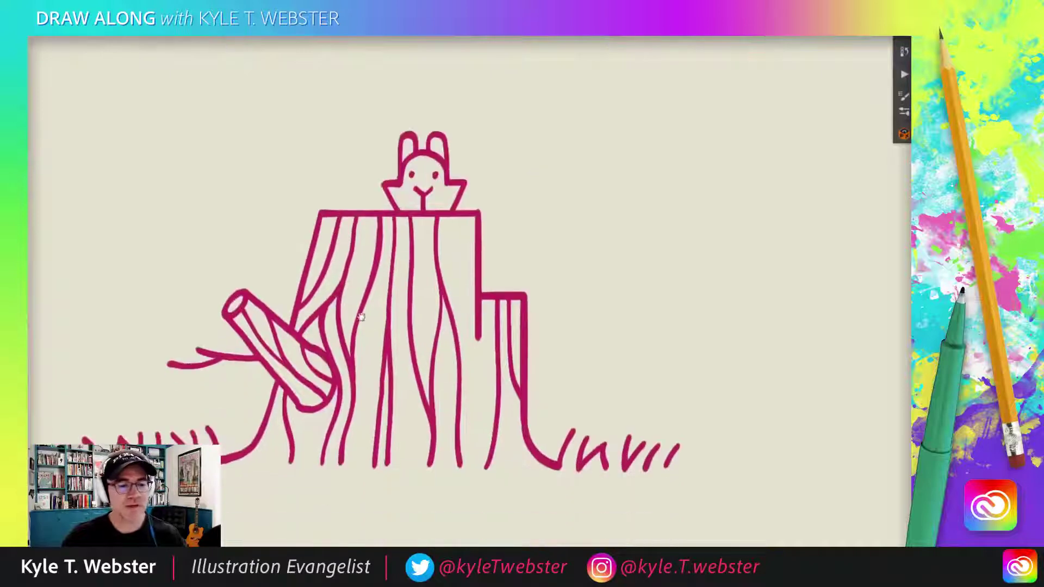
drag(374, 356, 333, 362)
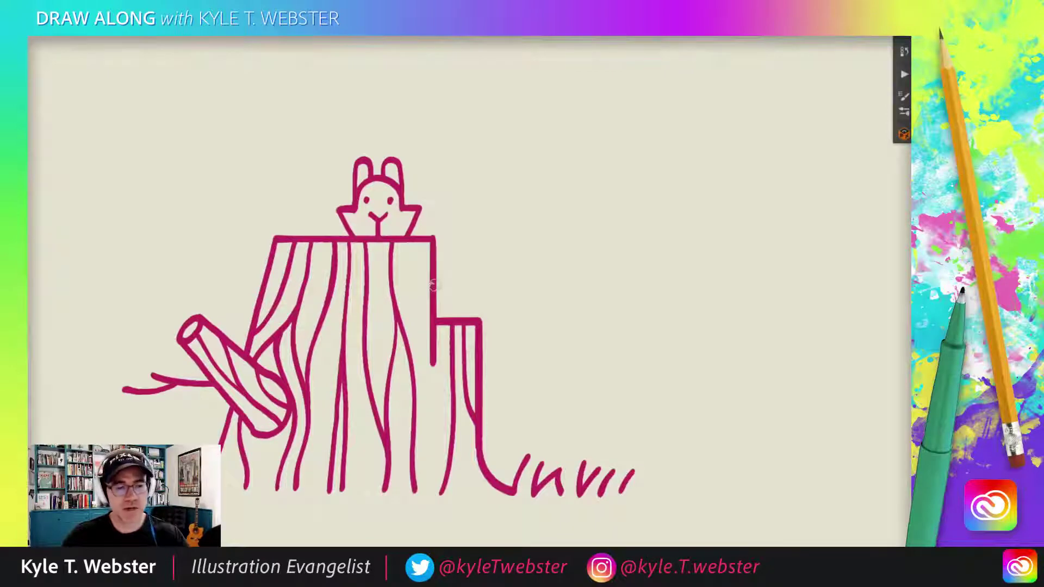
mouse_move(432, 287)
mouse_down()
mouse_move(468, 259)
mouse_move(473, 201)
mouse_move(497, 174)
mouse_up()
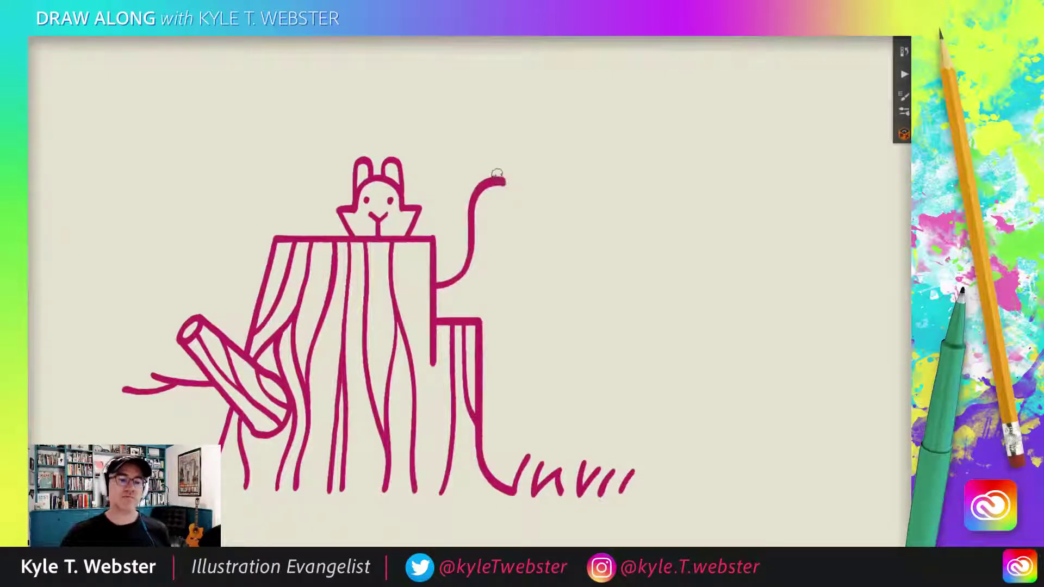
drag(499, 182, 516, 193)
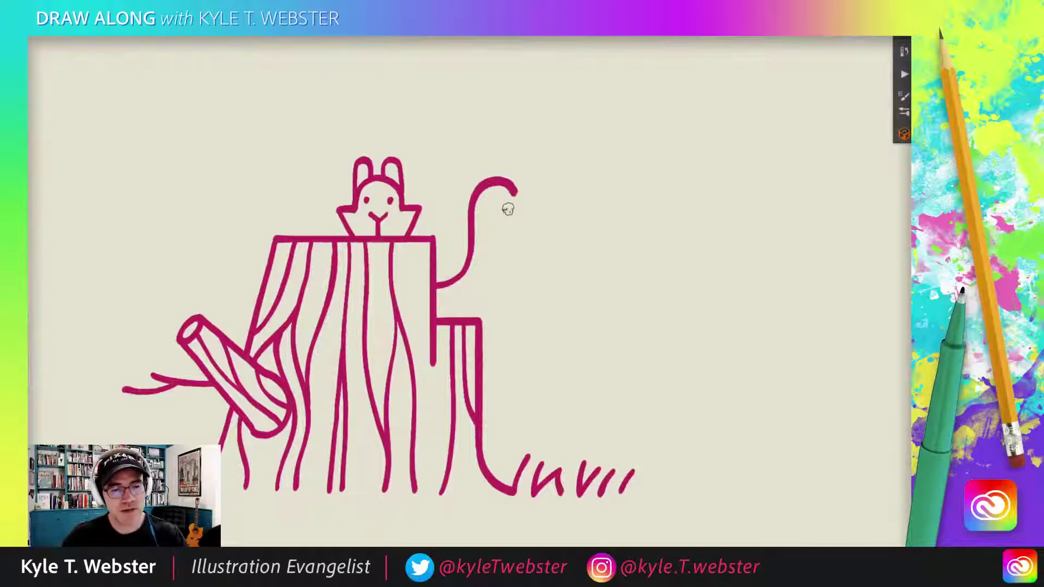
mouse_move(504, 200)
mouse_down()
mouse_move(511, 212)
mouse_move(485, 284)
mouse_move(487, 272)
mouse_up()
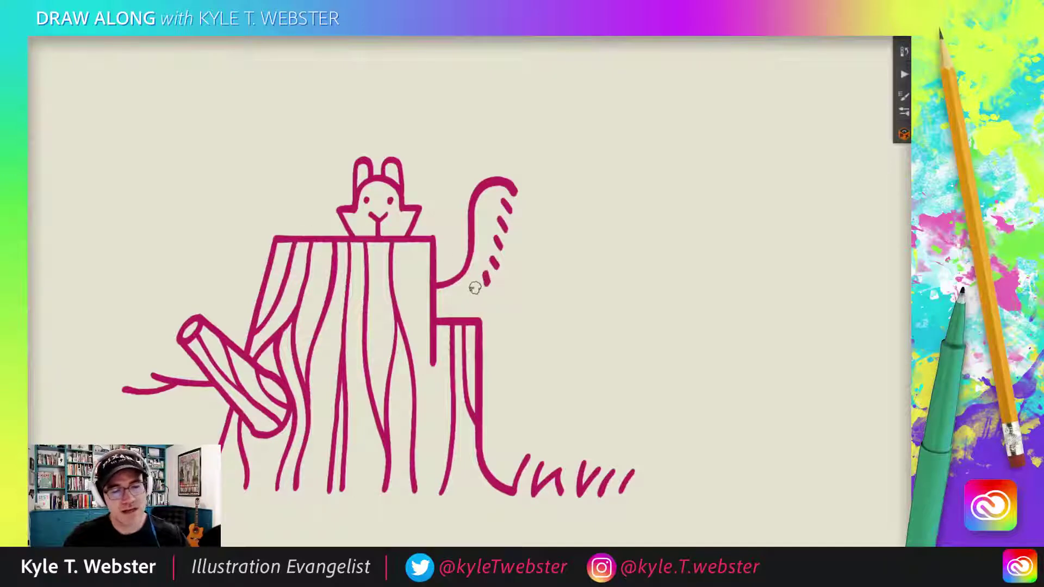
mouse_move(474, 283)
mouse_down()
mouse_move(455, 306)
mouse_move(437, 302)
mouse_up()
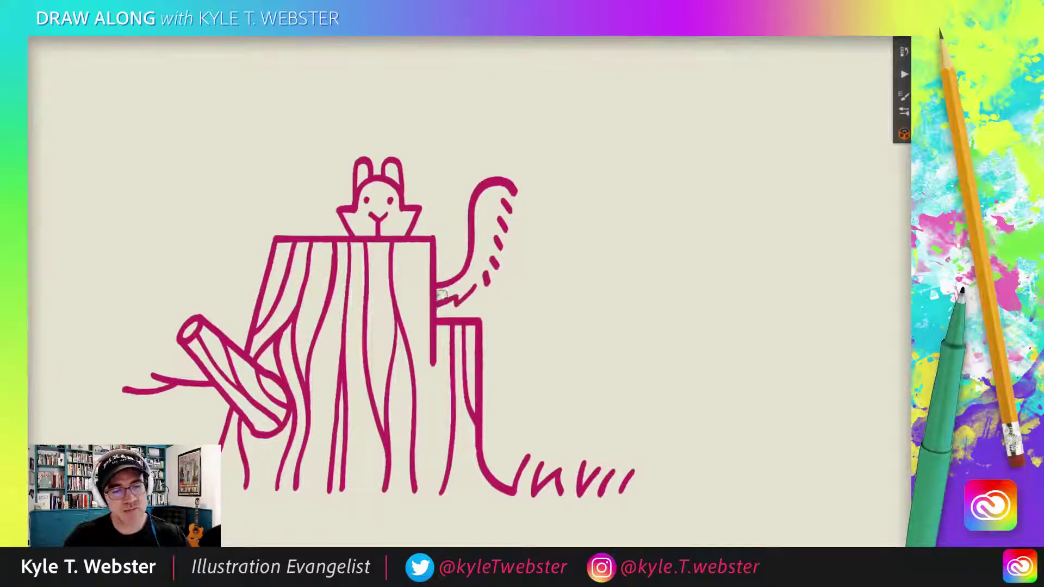
- Draw three short dashes fanning out above the animal's ears
scroll(343, 327, down, 5)
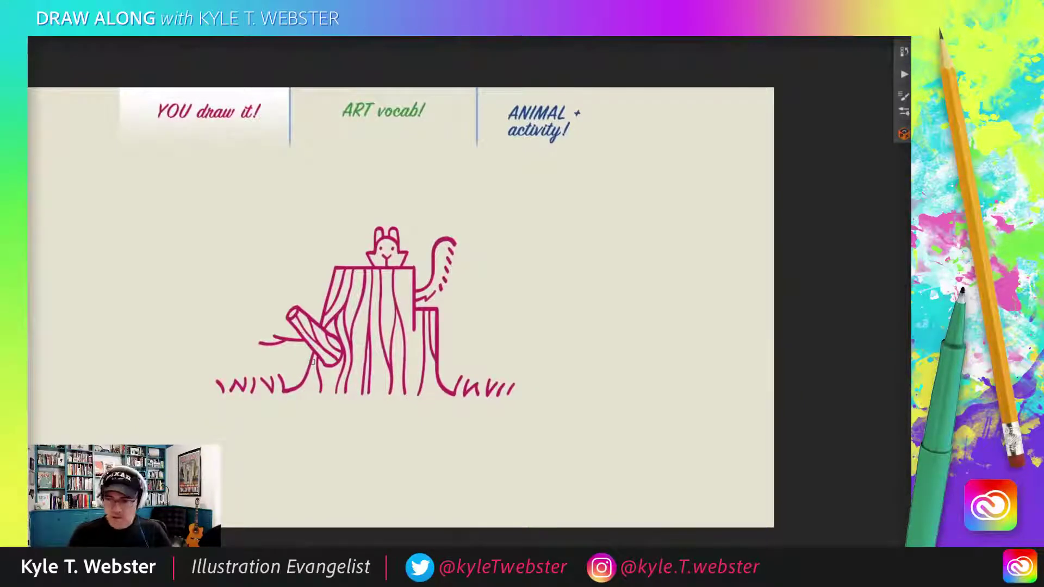
scroll(335, 255, up, 3)
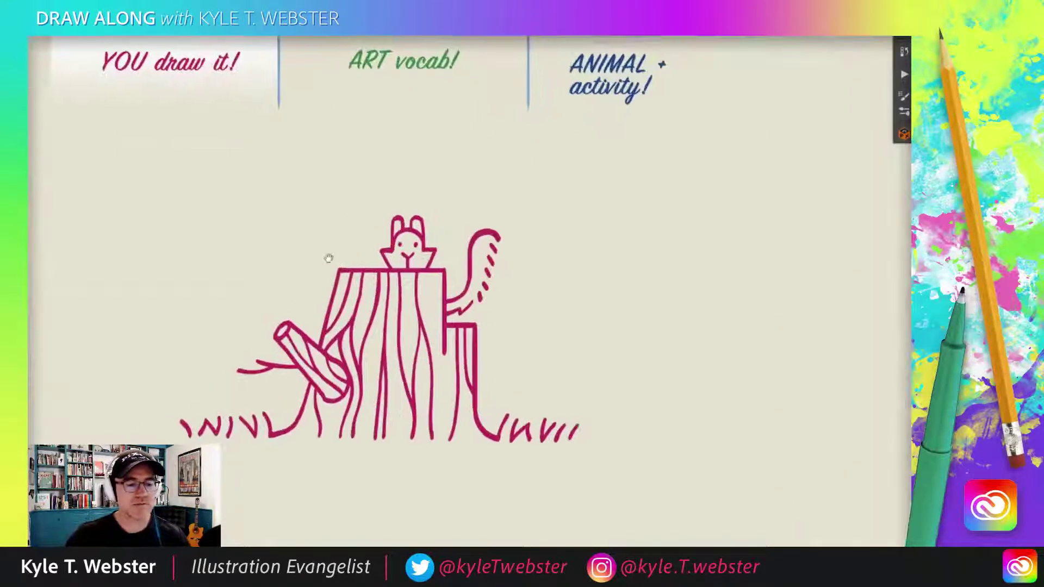
drag(446, 181, 416, 191)
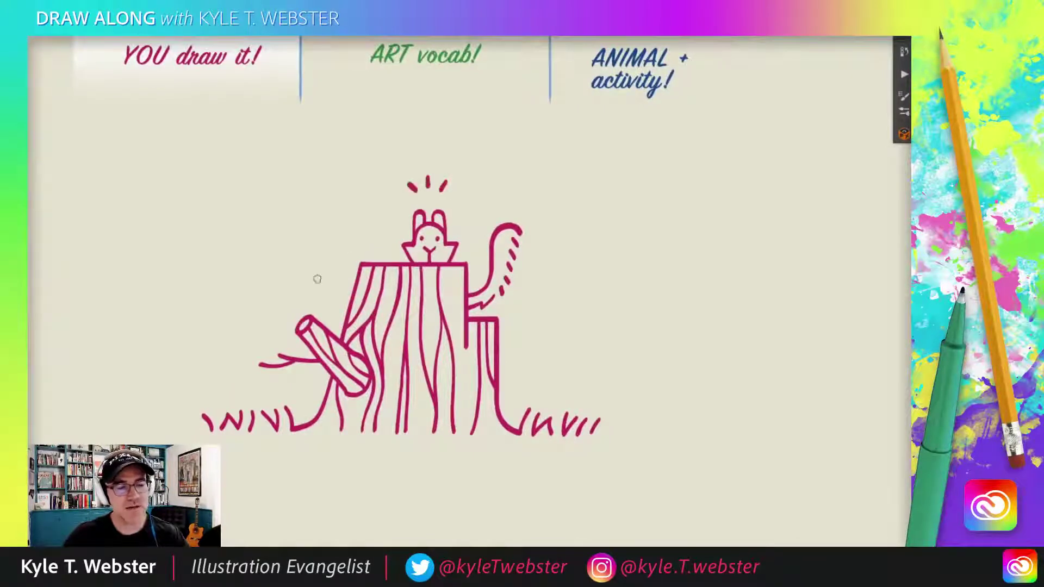
- Move the whole stump drawing to the right half of the page, leaving the left half empty
drag(163, 421, 216, 369)
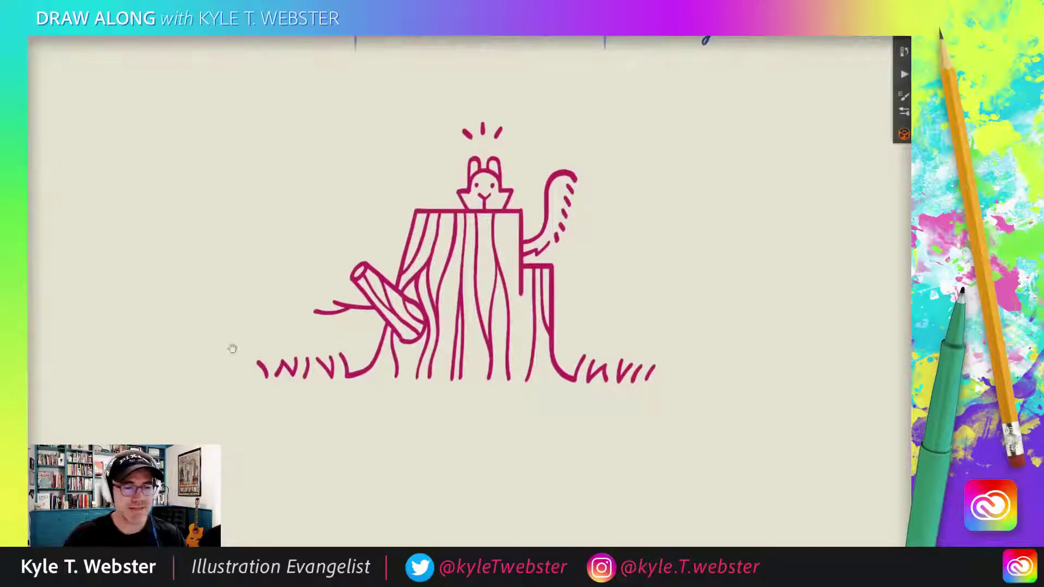
scroll(424, 370, down, 5)
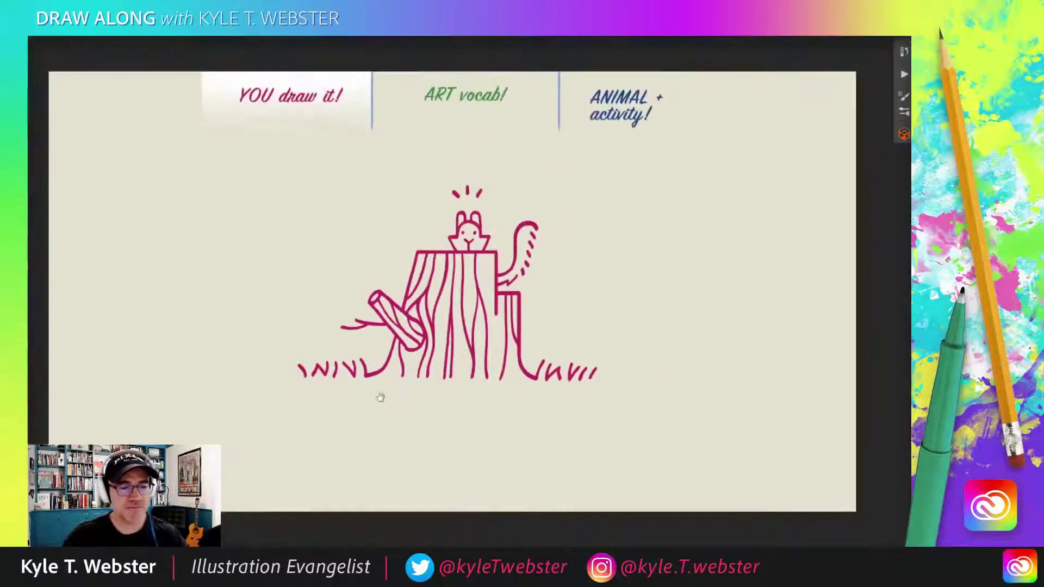
drag(320, 307, 537, 307)
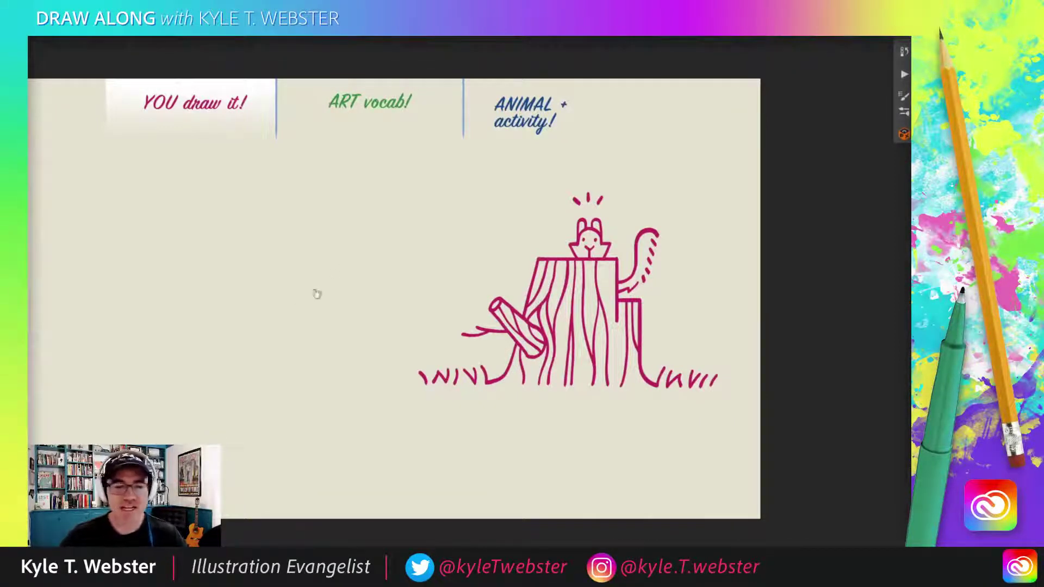
drag(321, 305, 371, 300)
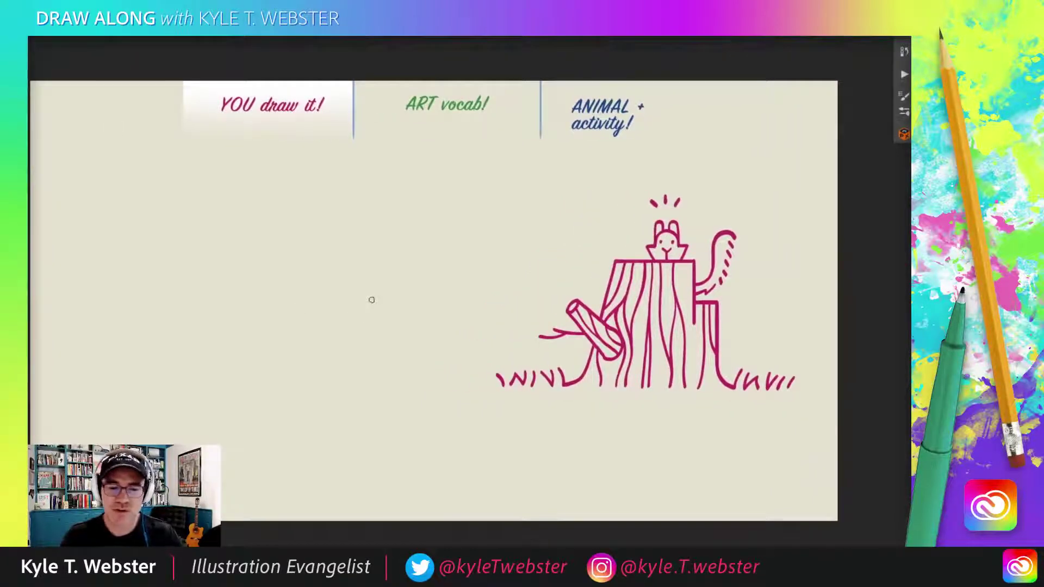
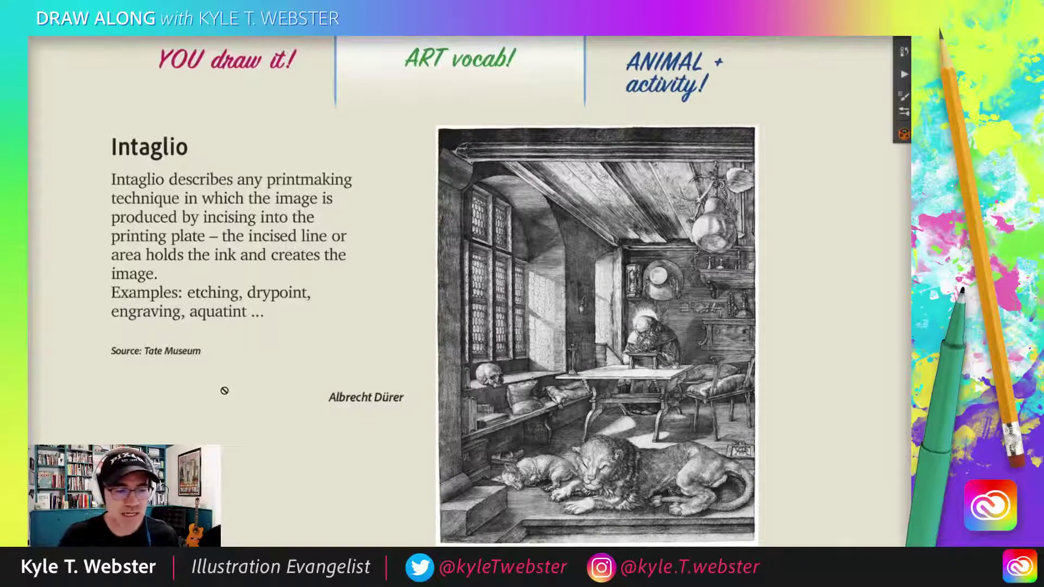
- Examine the Albrecht Dürer engraving up close, focusing on the line work of the cushions, the skull and the window ledge
scroll(518, 427, up, 3)
drag(514, 427, 462, 420)
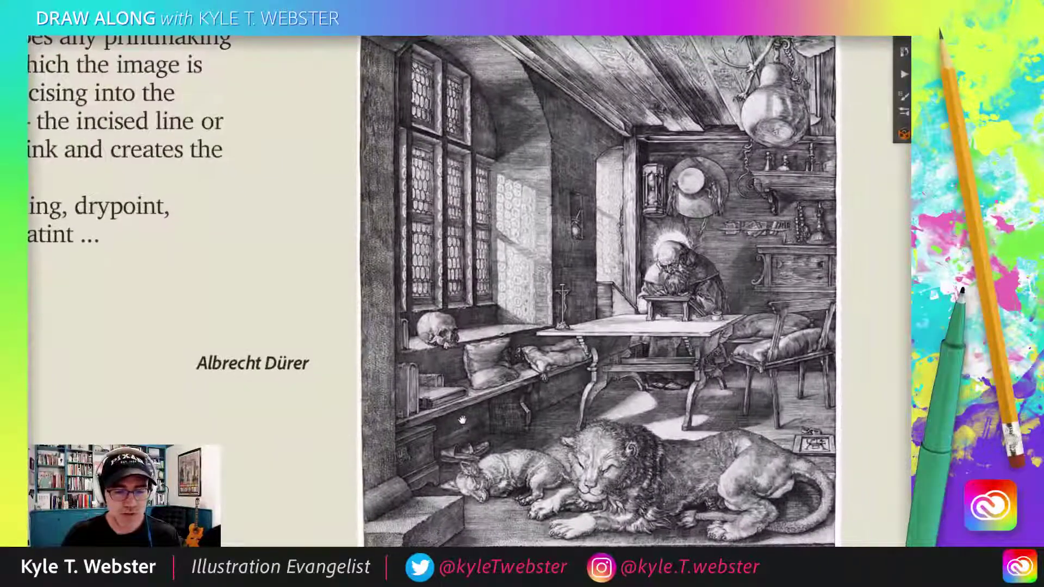
scroll(462, 420, up, 1)
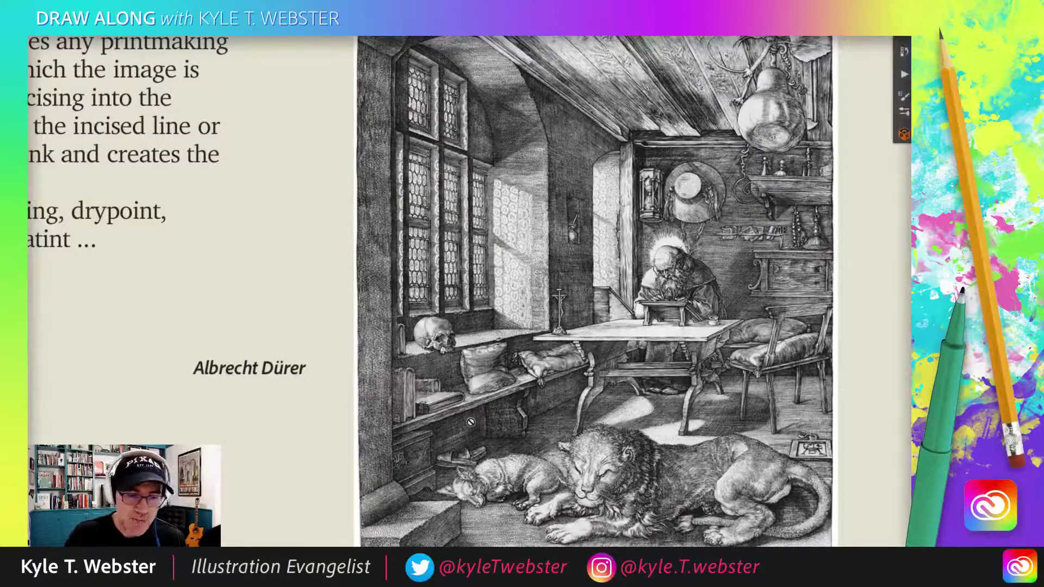
scroll(459, 370, up, 2)
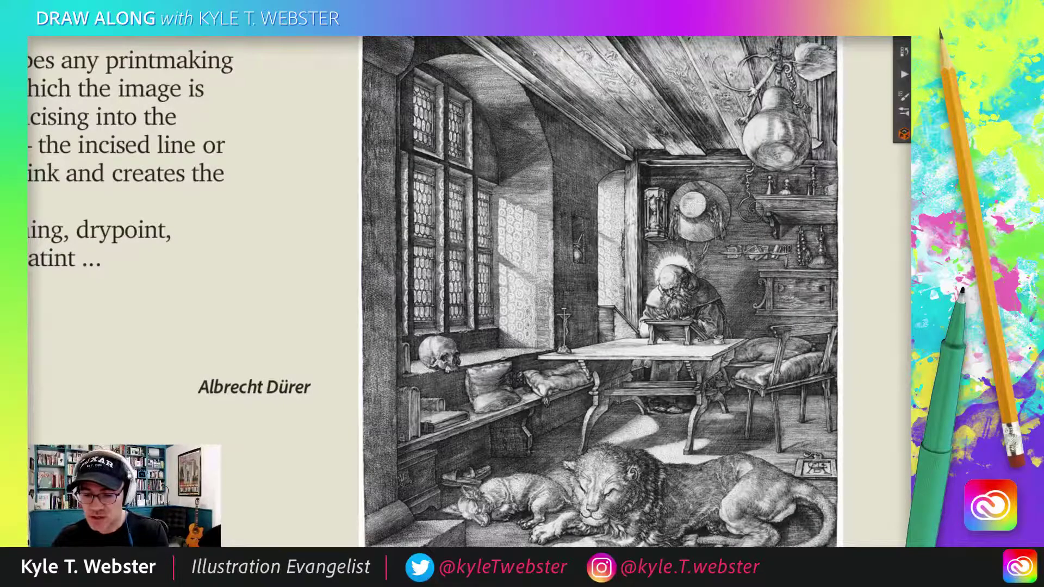
key(Right)
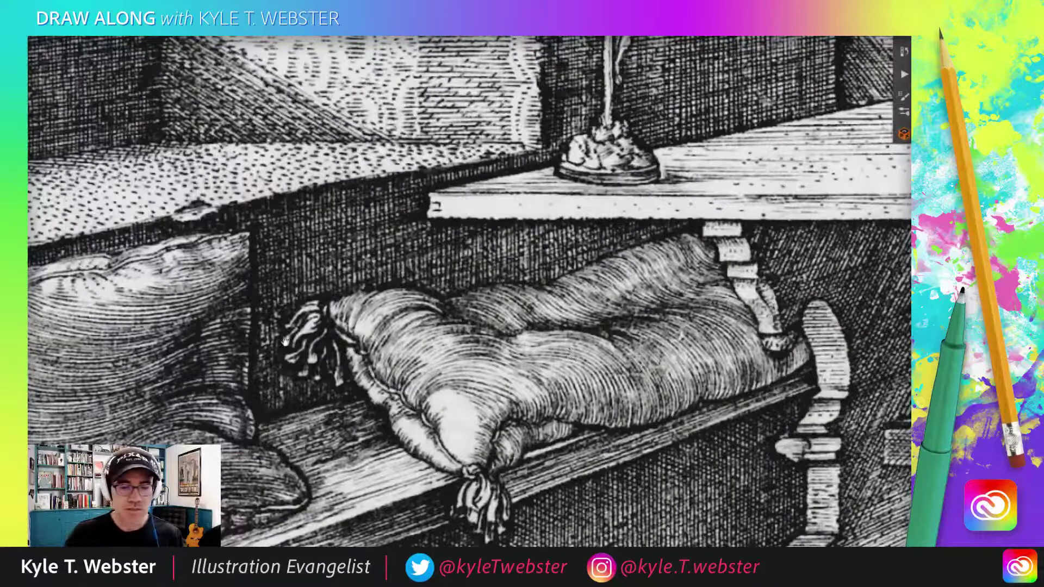
drag(283, 342, 527, 396)
drag(239, 391, 358, 425)
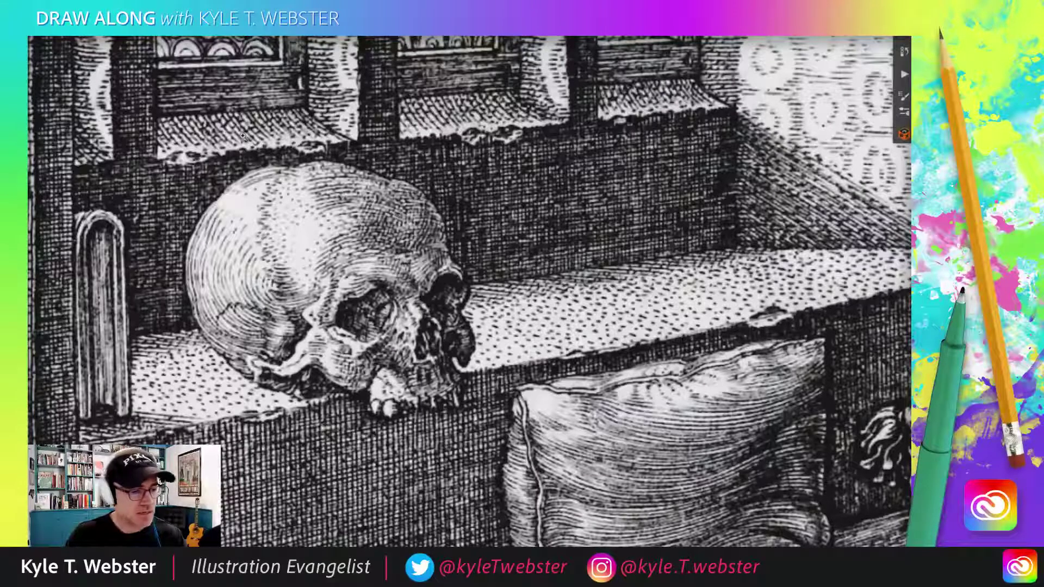
drag(283, 300, 276, 292)
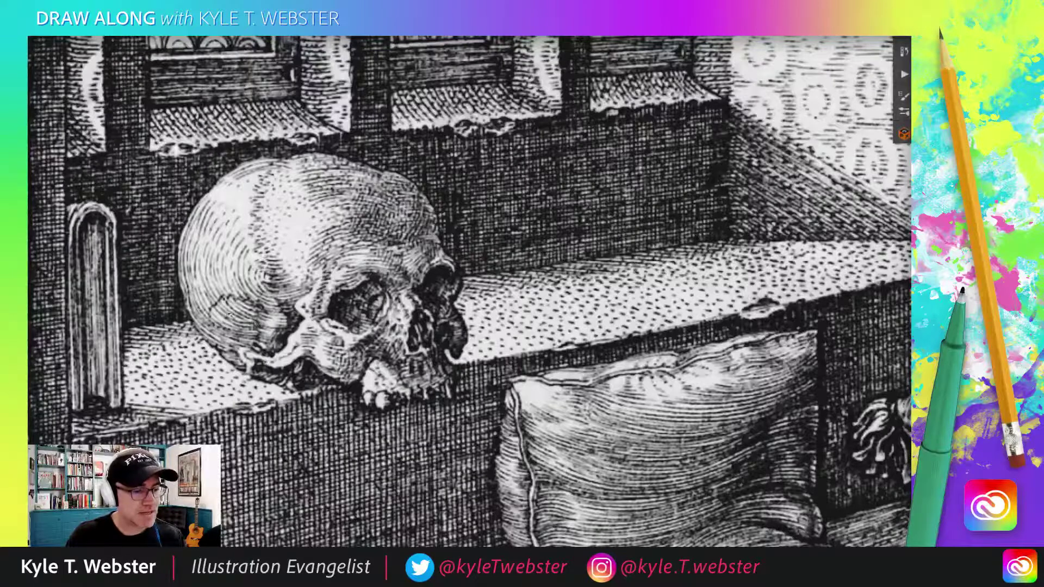
scroll(234, 320, right, 3)
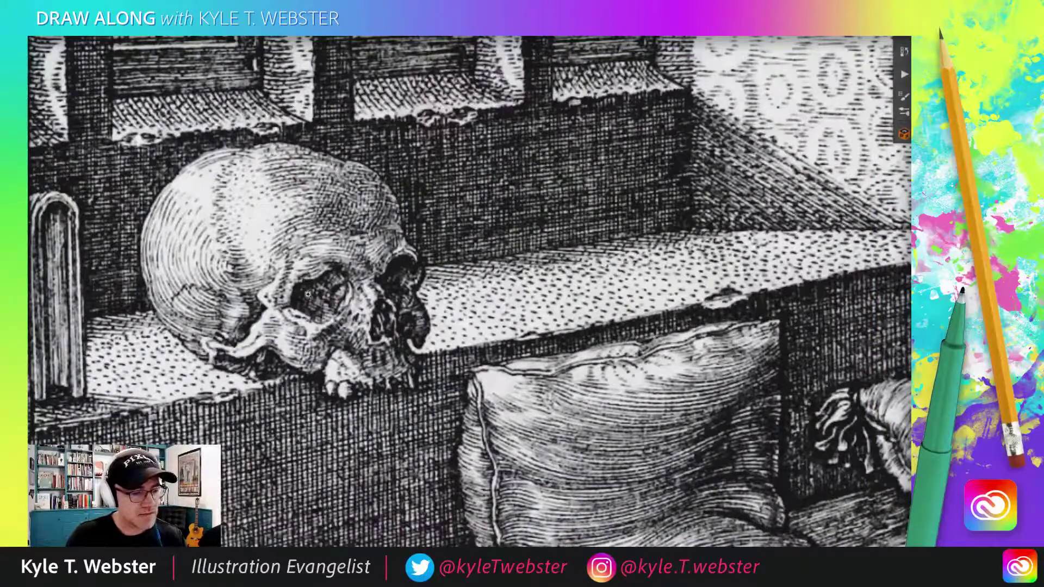
scroll(277, 348, right, 3)
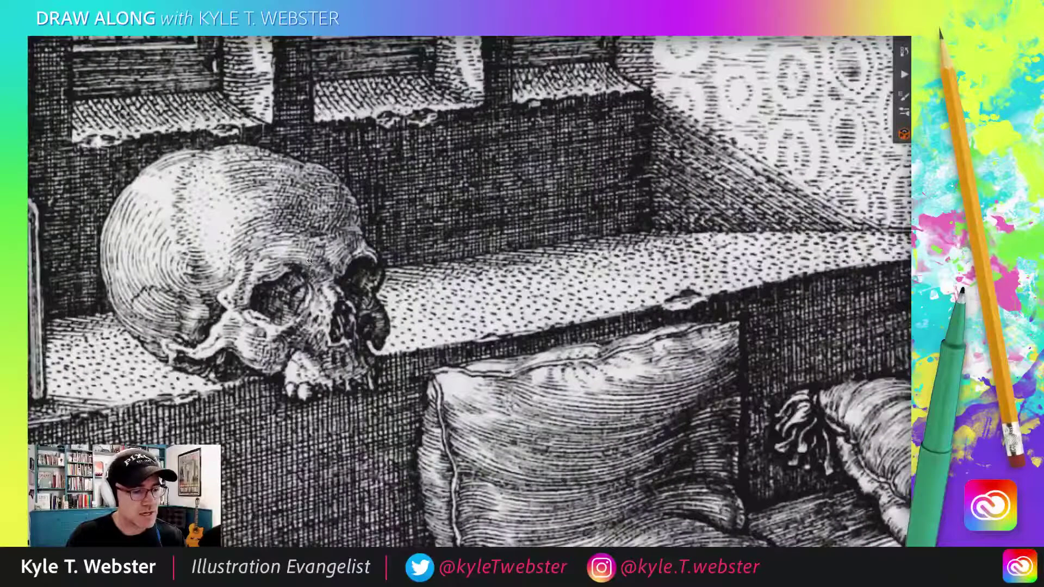
scroll(310, 262, down, 5)
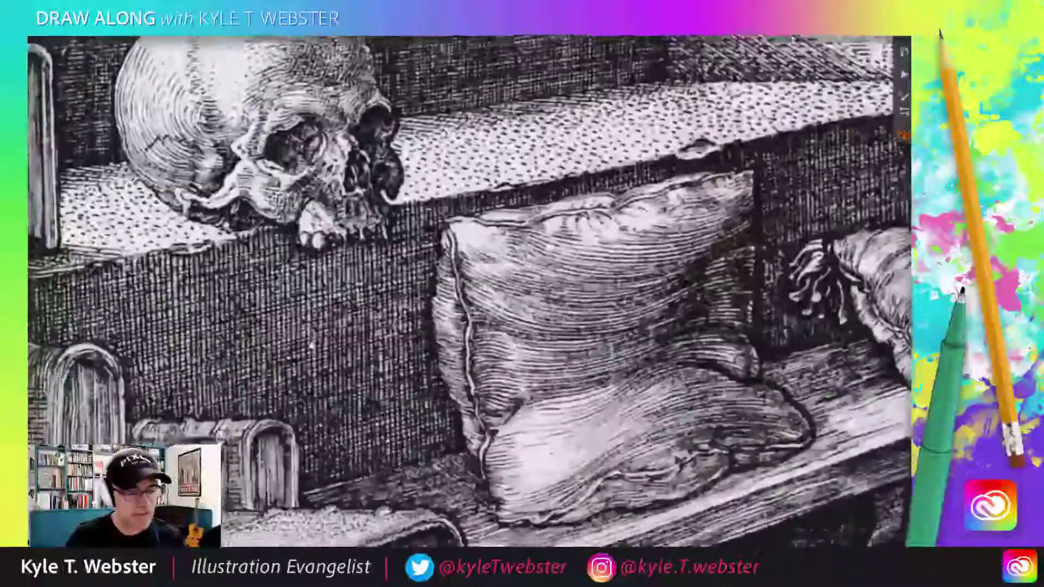
scroll(468, 291, up, 5)
- Examine the hatching and stippling on the engraving's table and floor, the sleeping lion, and the scholar at his desk
scroll(598, 245, down, 5)
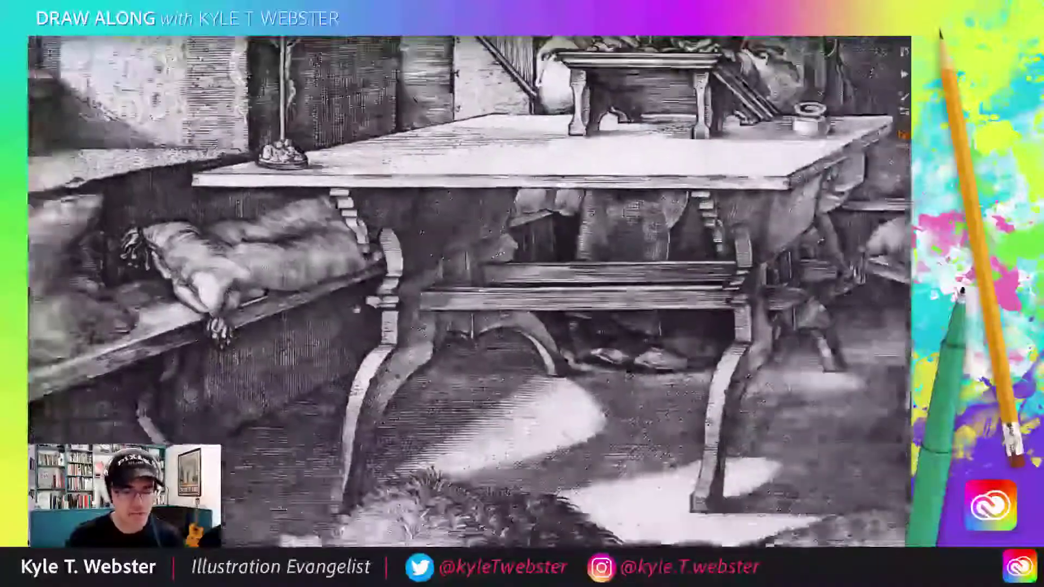
scroll(467, 267, right, 2)
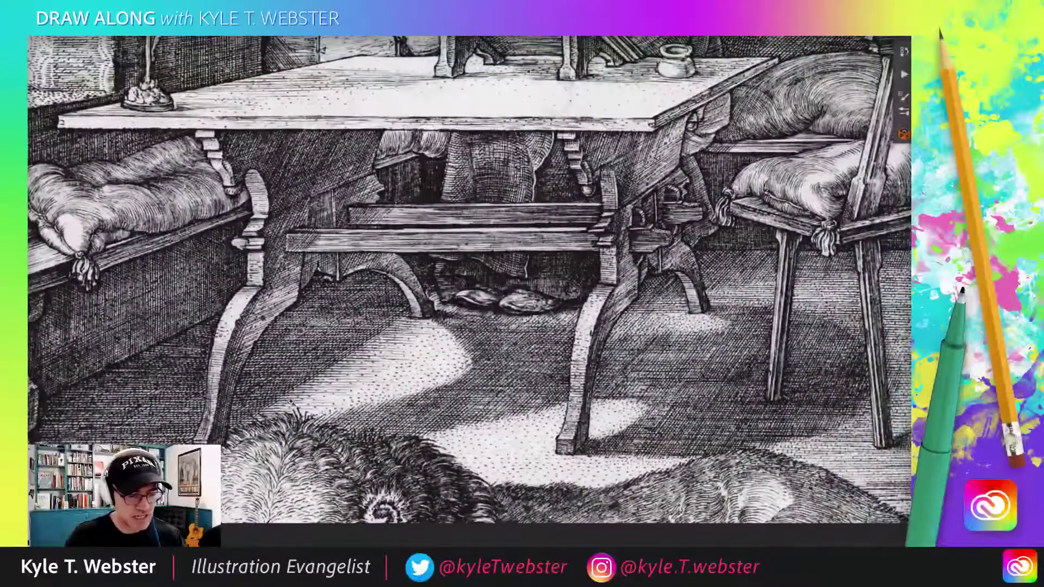
scroll(468, 272, down, 3)
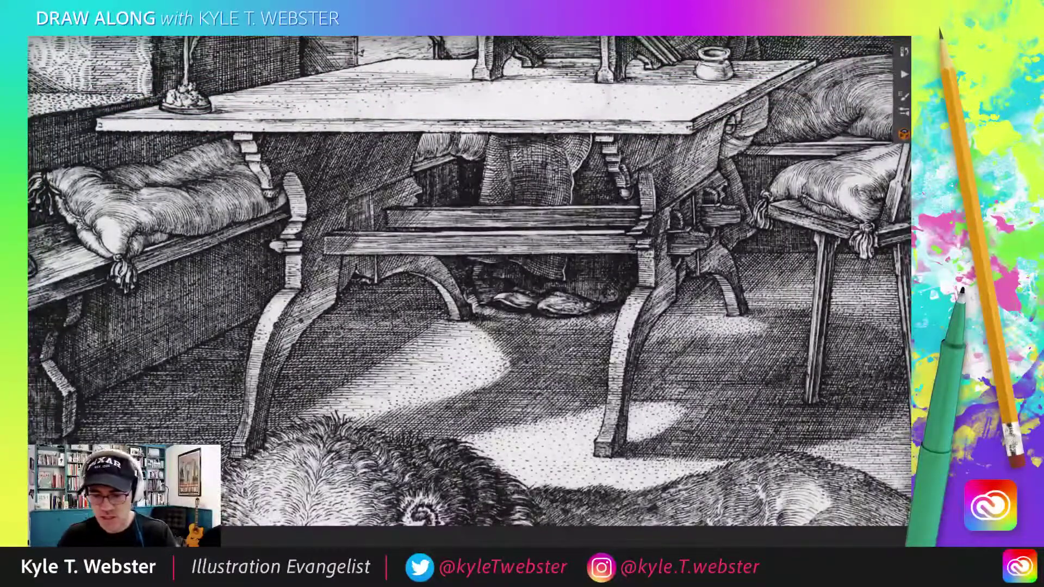
drag(366, 418, 370, 372)
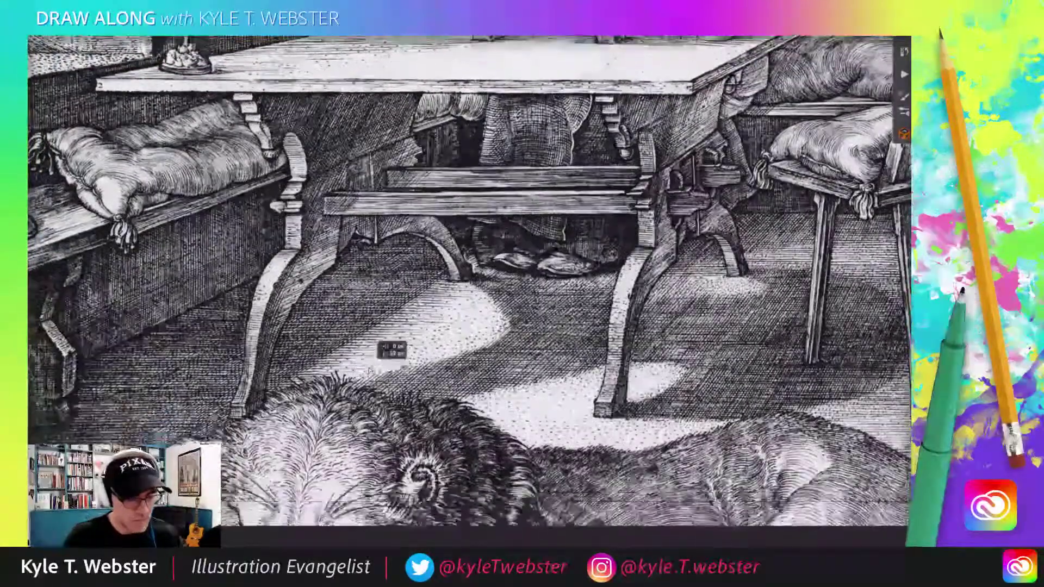
drag(387, 260, 401, 191)
drag(298, 411, 320, 354)
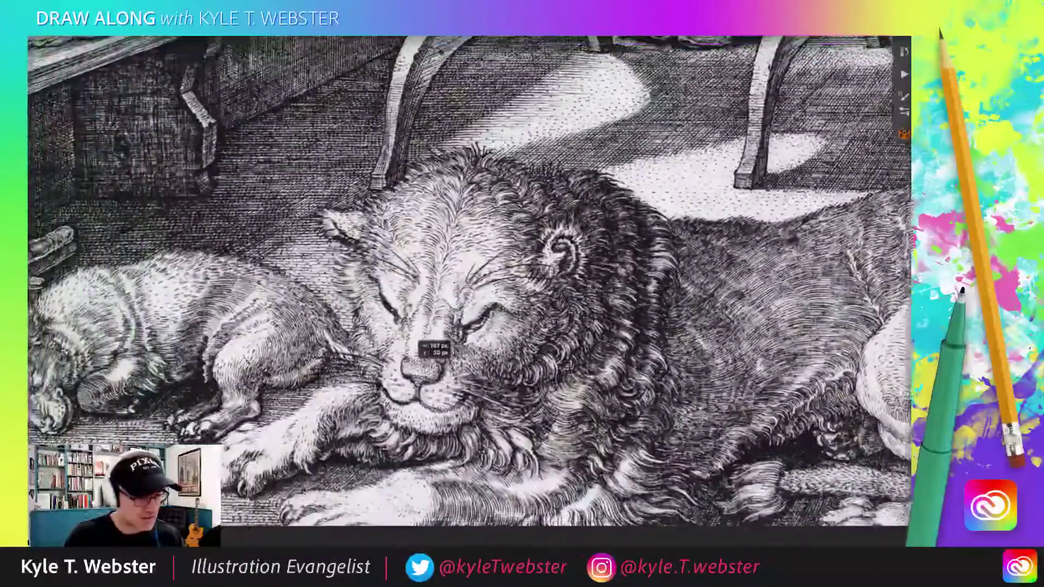
drag(410, 369, 481, 388)
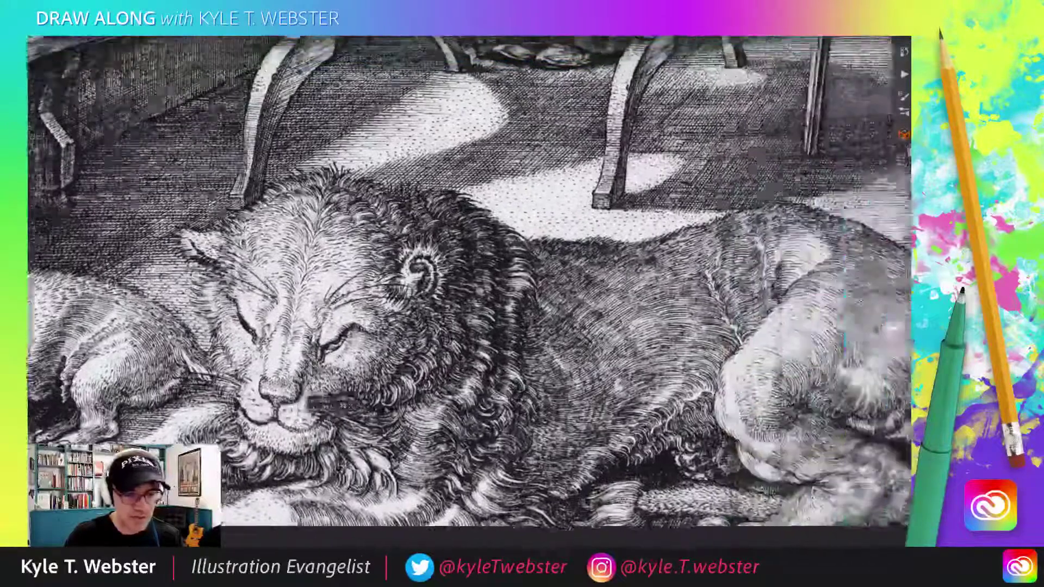
drag(327, 403, 429, 313)
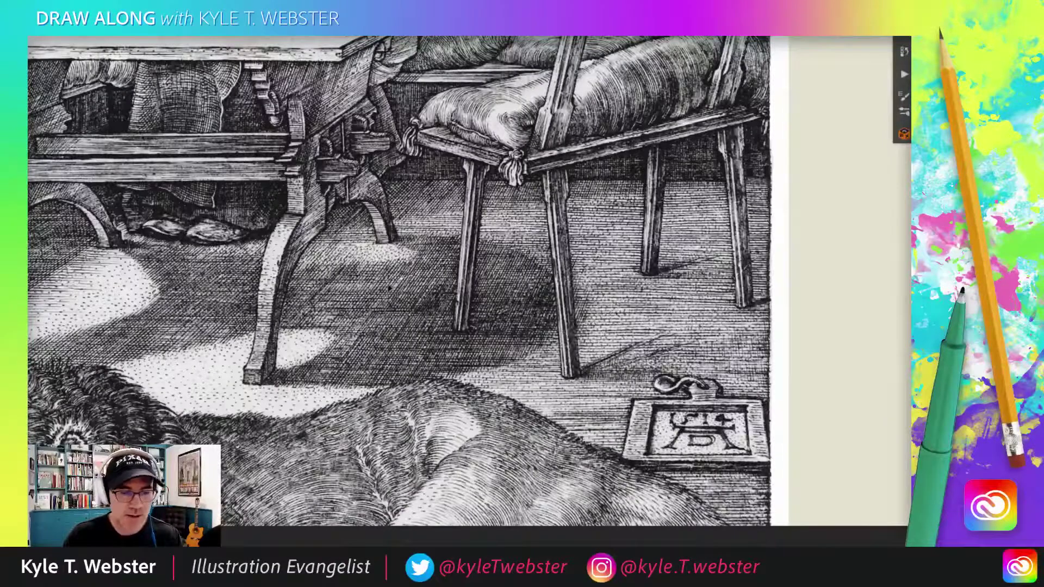
drag(389, 288, 446, 414)
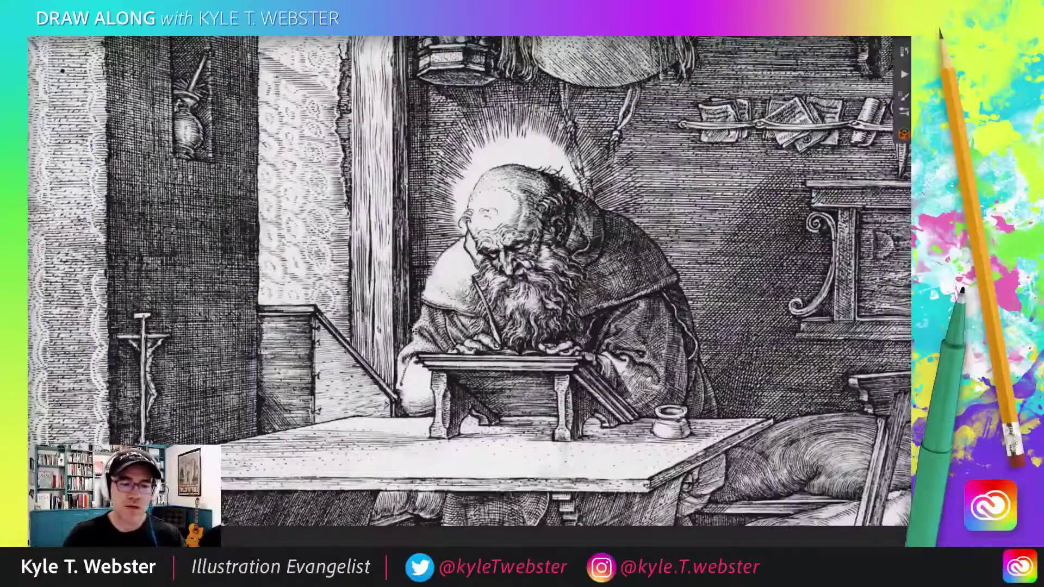
drag(562, 202, 500, 283)
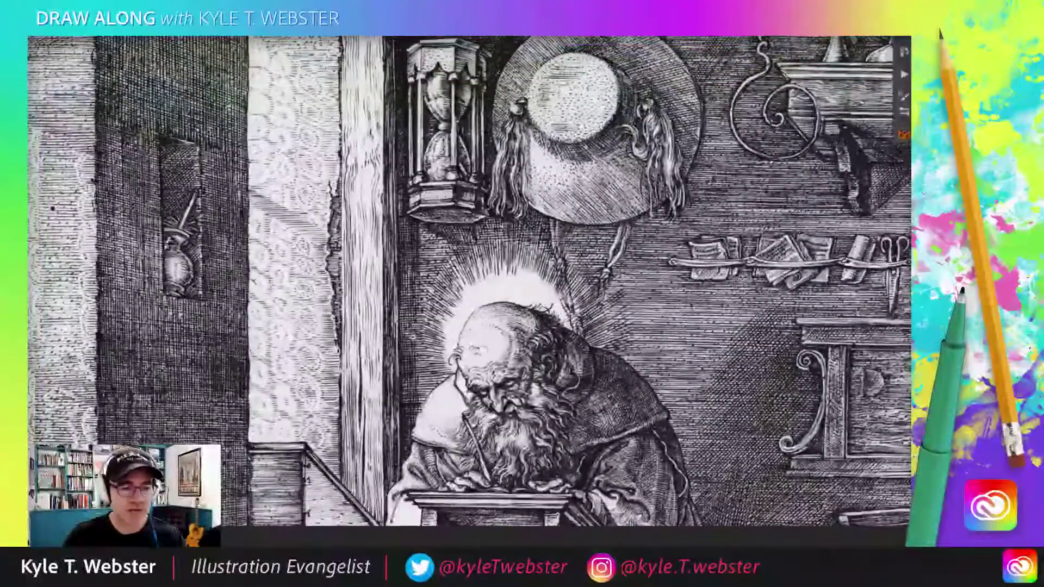
- Return from the engraving to the drawing pages and review the blue boxing bird and crimson dachshund drawings
scroll(413, 338, down, 5)
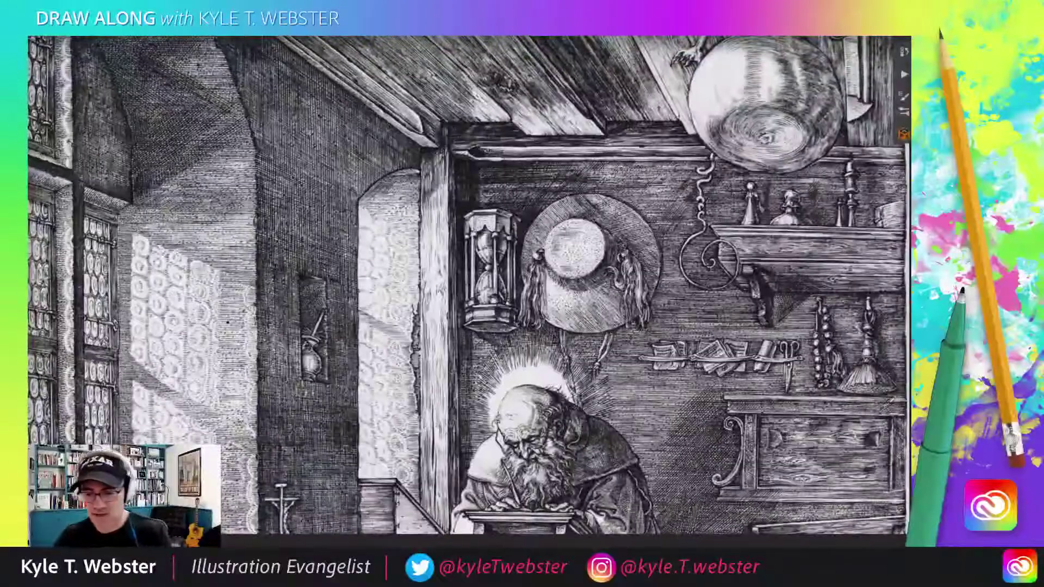
key(ctrl+Tab)
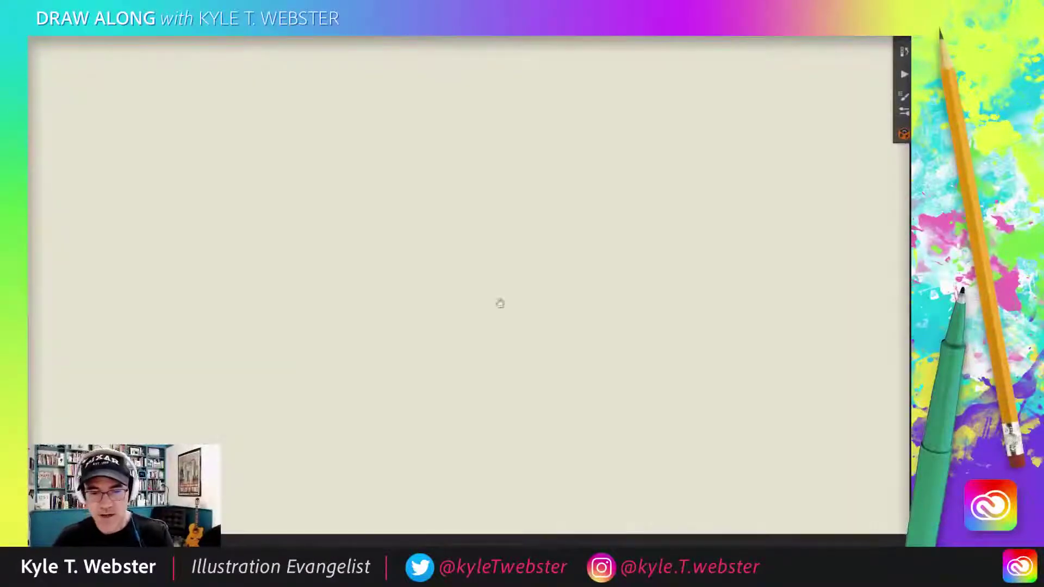
drag(499, 303, 455, 363)
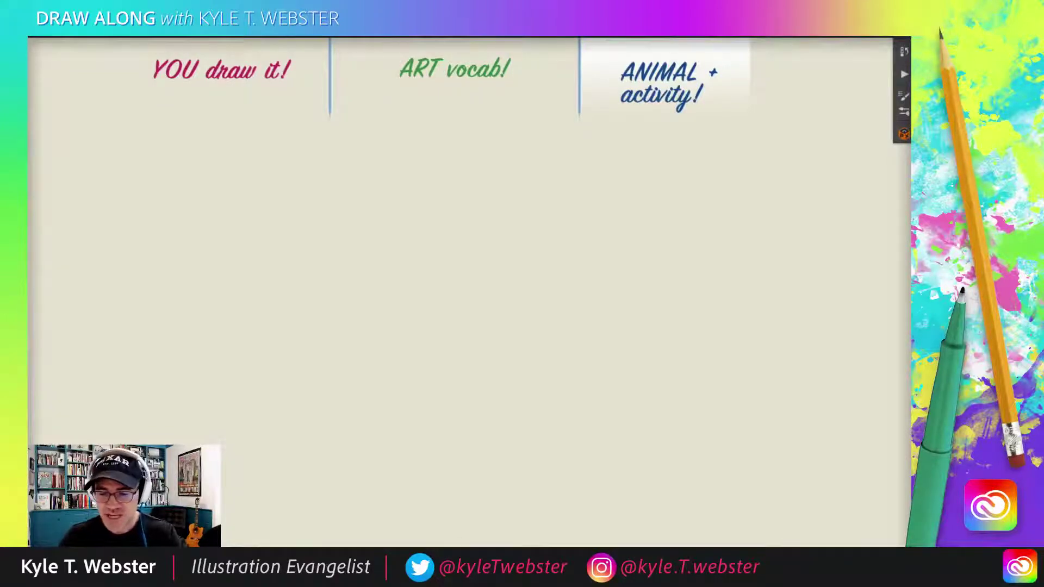
key(ctrl+z)
mouse_move(387, 396)
mouse_down()
mouse_move(478, 394)
mouse_move(461, 390)
mouse_up()
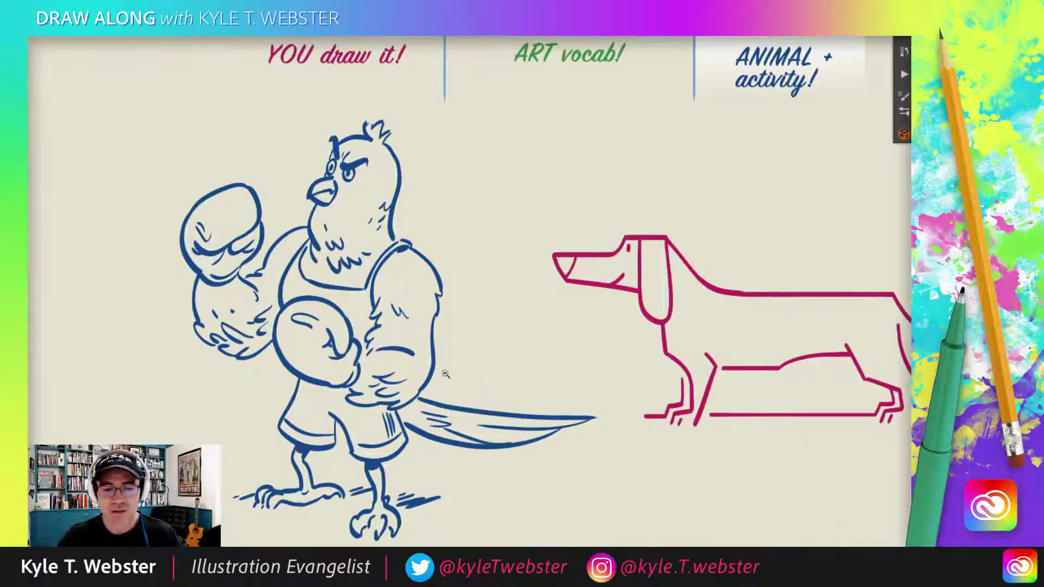
- Move the crimson stump drawing slightly further right on its page
scroll(474, 381, down, 3)
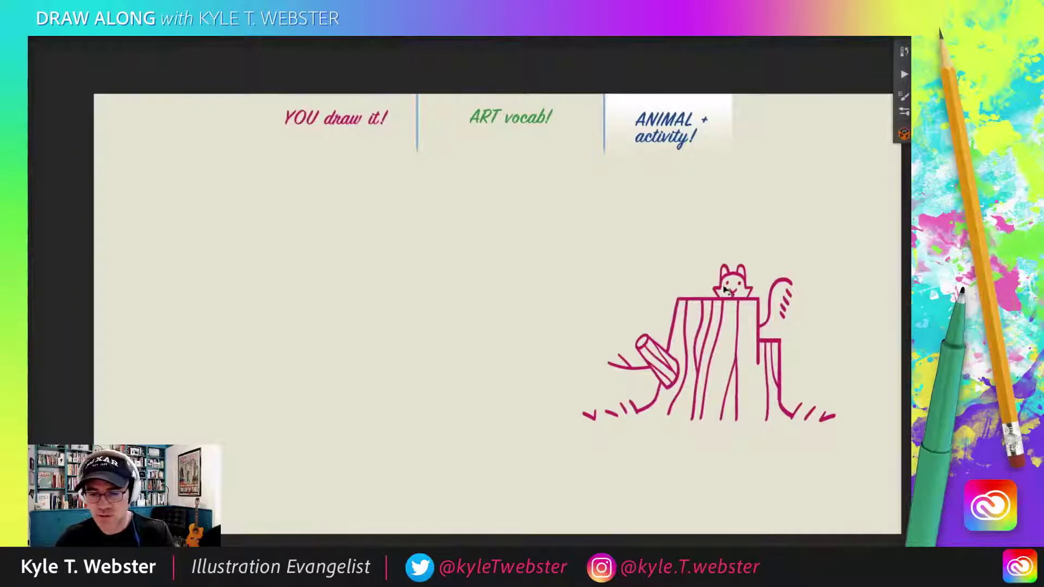
drag(724, 289, 765, 285)
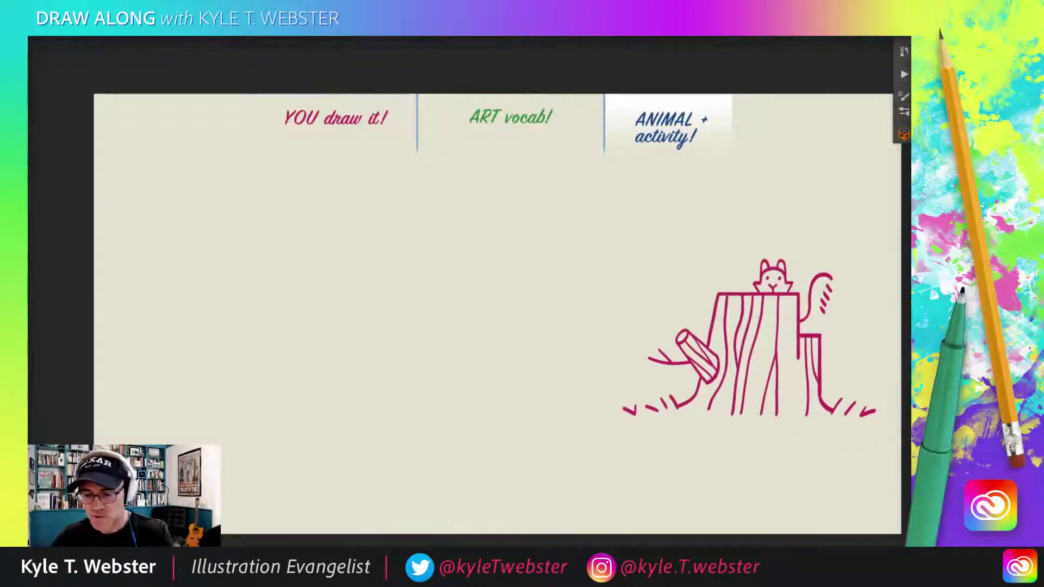
scroll(643, 142, up, 2)
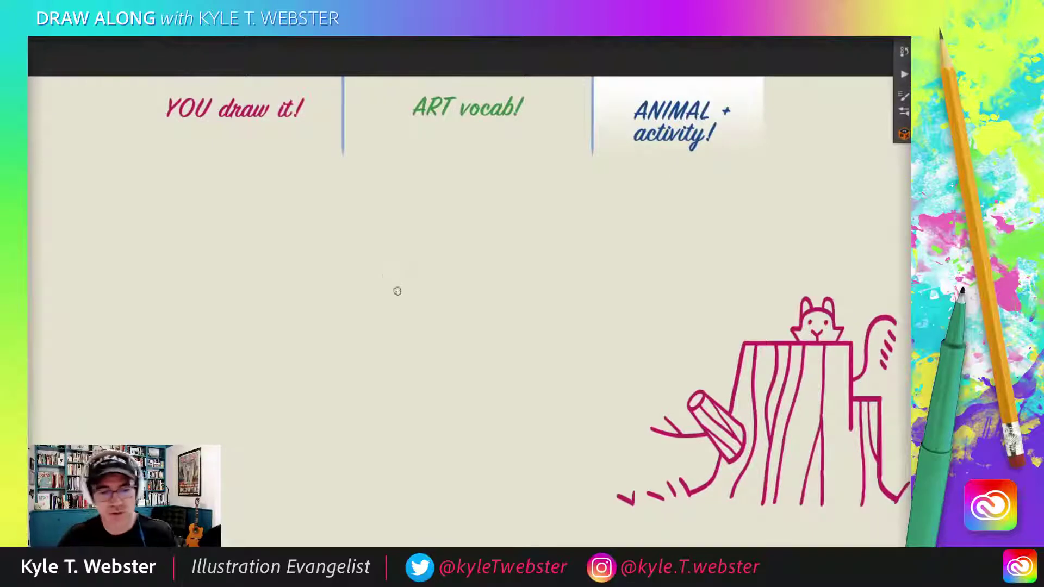
mouse_move(383, 247)
mouse_down()
mouse_move(418, 322)
mouse_move(392, 322)
mouse_move(321, 396)
mouse_up()
scroll(321, 400, down, 2)
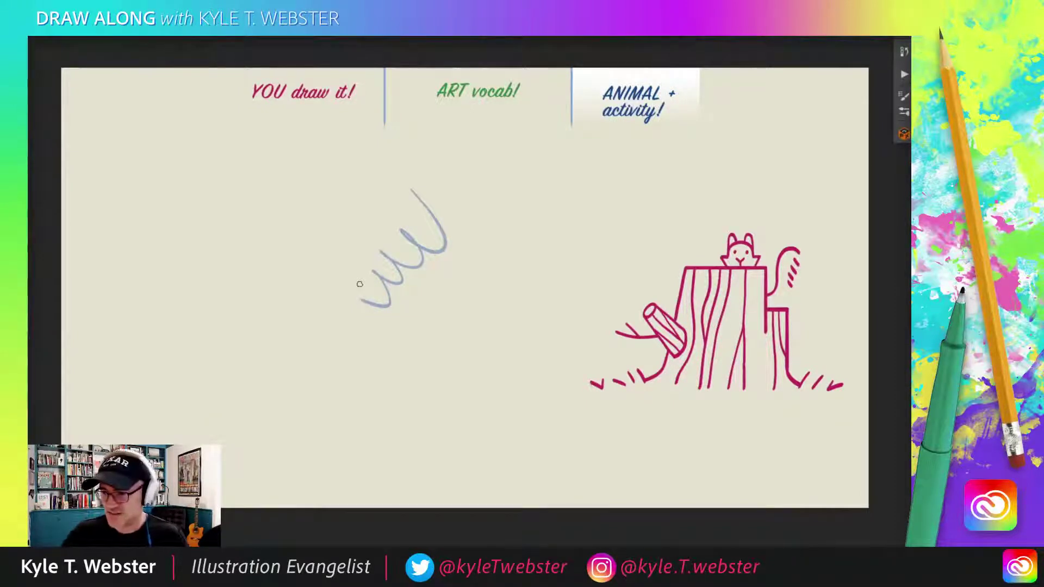
key(ctrl+a)
key(Delete)
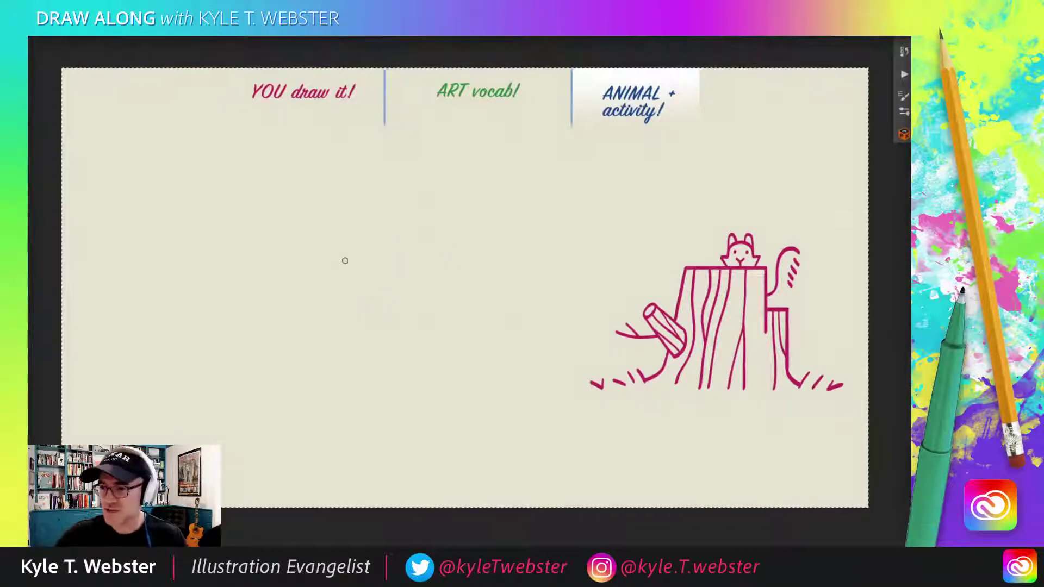
key(ctrl+d)
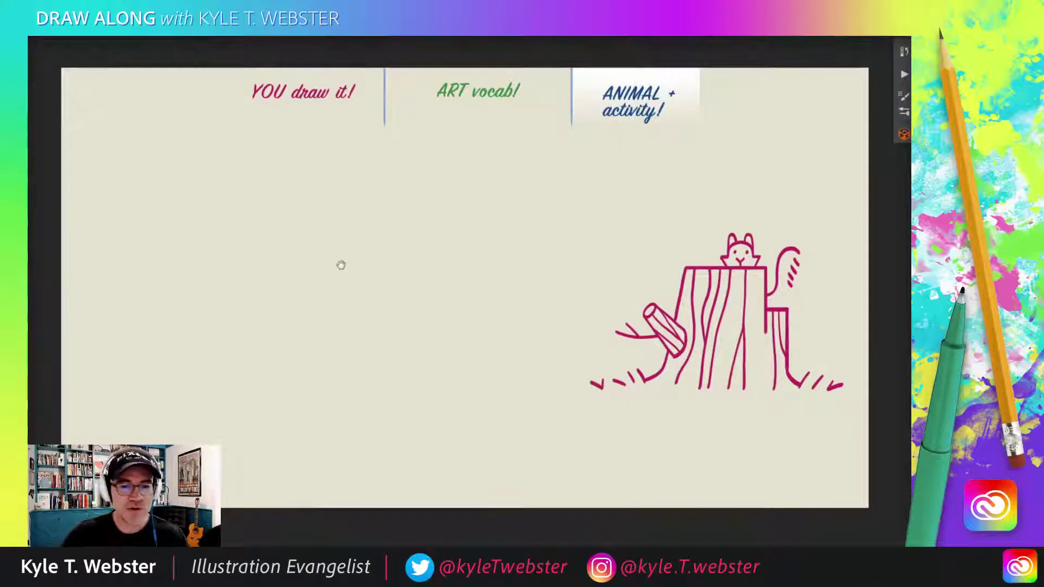
drag(341, 265, 337, 272)
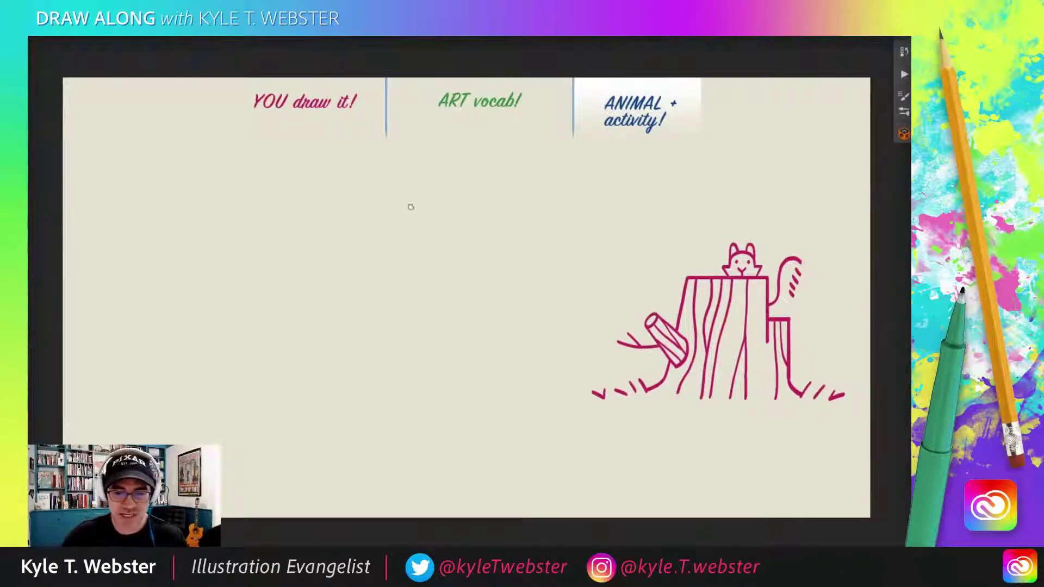
mouse_move(406, 202)
mouse_down()
mouse_move(398, 261)
mouse_move(348, 361)
mouse_up()
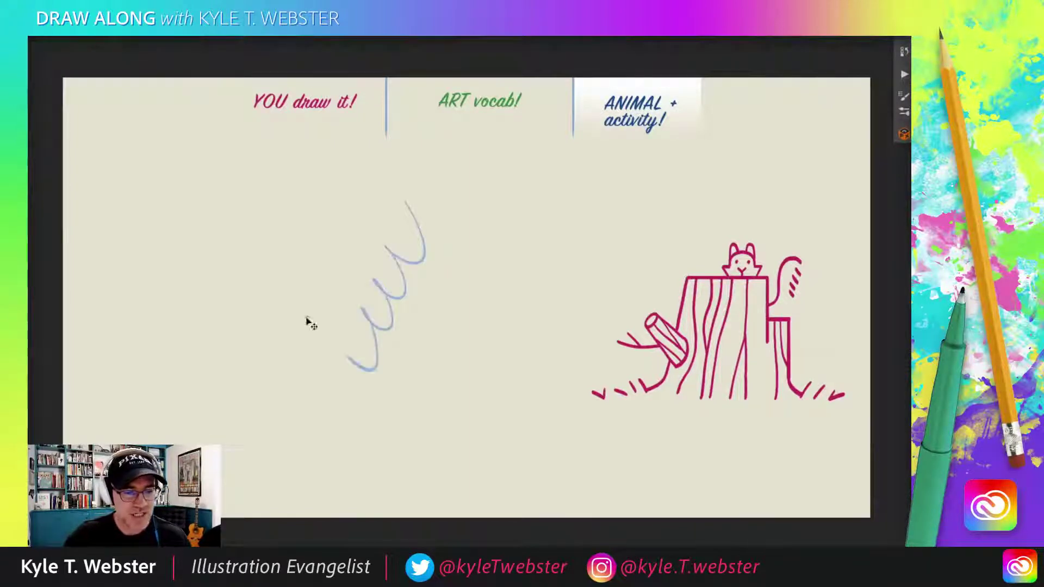
key(ctrl+z)
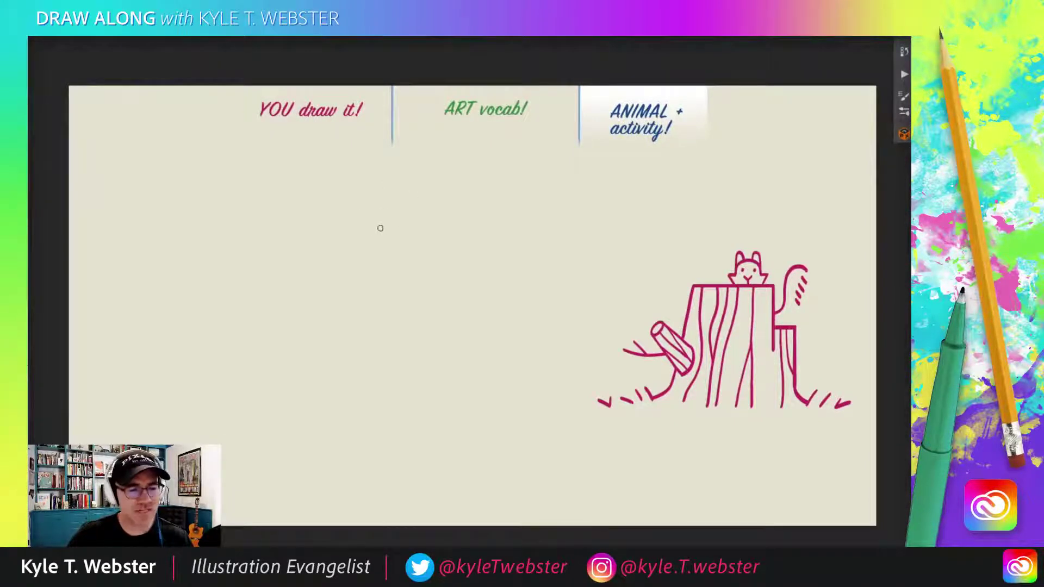
- Sketch in light blue a spiky-backed reptile's bowed head with eye, nostril and toothed mouth on the page's empty left half
mouse_move(382, 226)
mouse_down()
mouse_move(366, 210)
mouse_move(337, 213)
mouse_up()
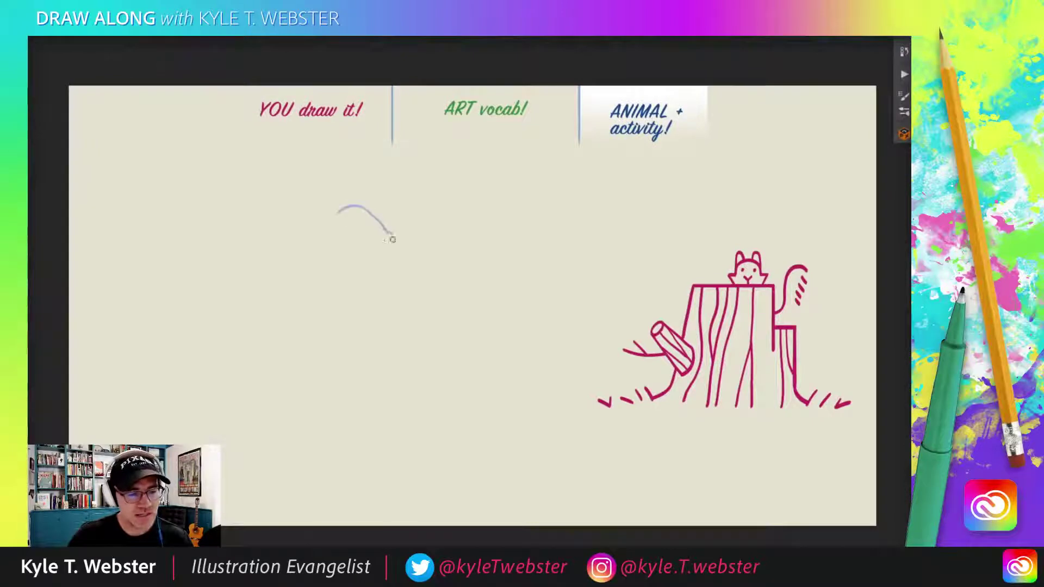
mouse_move(391, 239)
mouse_down()
mouse_move(371, 235)
mouse_move(378, 251)
mouse_move(369, 226)
mouse_move(398, 266)
mouse_move(392, 275)
mouse_move(390, 248)
mouse_move(398, 263)
mouse_move(396, 278)
mouse_move(353, 263)
mouse_move(386, 283)
mouse_move(352, 273)
mouse_move(364, 259)
mouse_move(373, 277)
mouse_move(383, 273)
mouse_move(344, 268)
mouse_up()
mouse_move(337, 210)
mouse_down()
mouse_move(324, 229)
mouse_move(338, 208)
mouse_move(368, 200)
mouse_move(348, 193)
mouse_move(339, 209)
mouse_move(323, 196)
mouse_move(316, 230)
mouse_move(281, 225)
mouse_move(276, 239)
mouse_move(297, 251)
mouse_move(294, 261)
mouse_move(243, 252)
mouse_move(238, 270)
mouse_move(255, 285)
mouse_move(321, 233)
mouse_up()
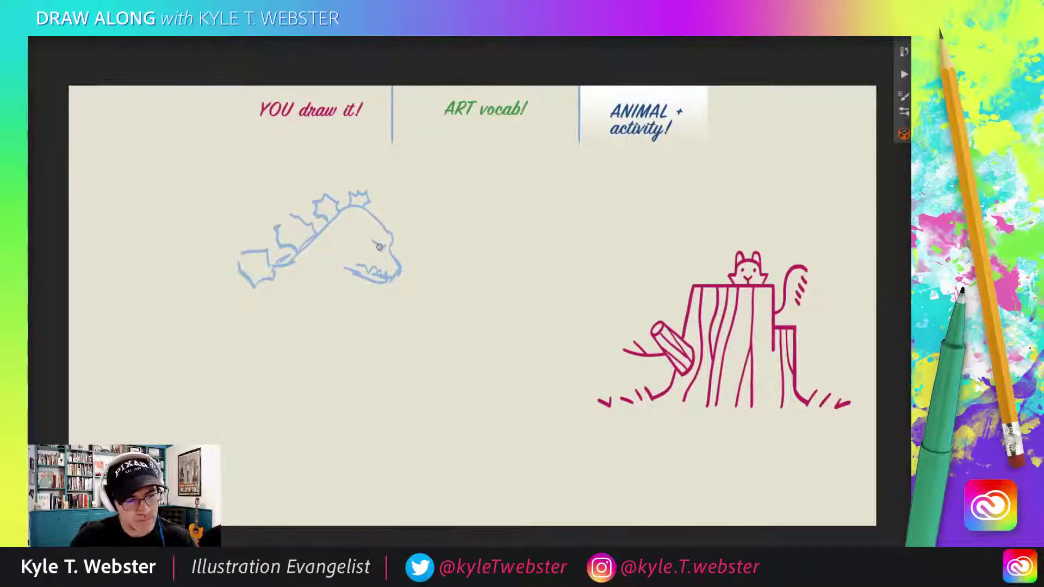
drag(379, 247, 389, 262)
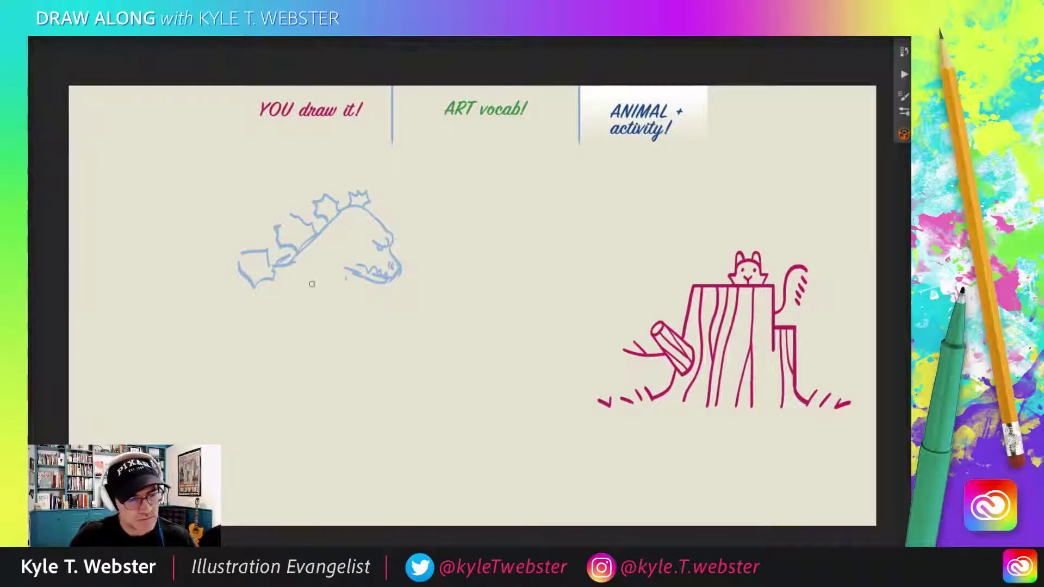
- Sketch the reptile's neck and shirt collar, another back spike, and the near arm with a short sleeve
mouse_move(312, 291)
mouse_down()
mouse_move(316, 261)
mouse_move(335, 272)
mouse_move(337, 281)
mouse_move(314, 249)
mouse_up()
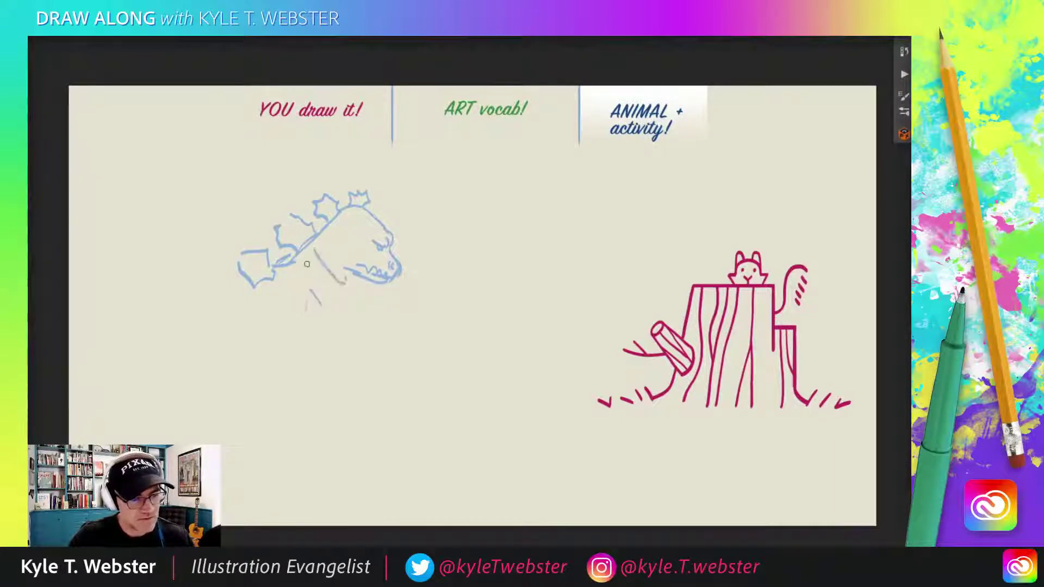
mouse_move(341, 287)
mouse_down()
mouse_move(324, 304)
mouse_move(298, 254)
mouse_up()
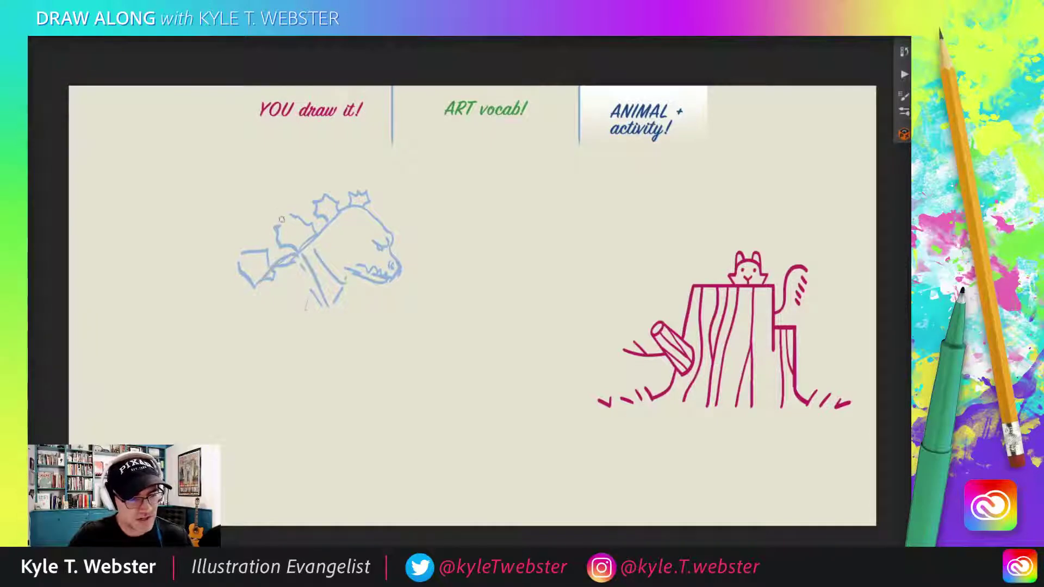
drag(244, 285, 219, 278)
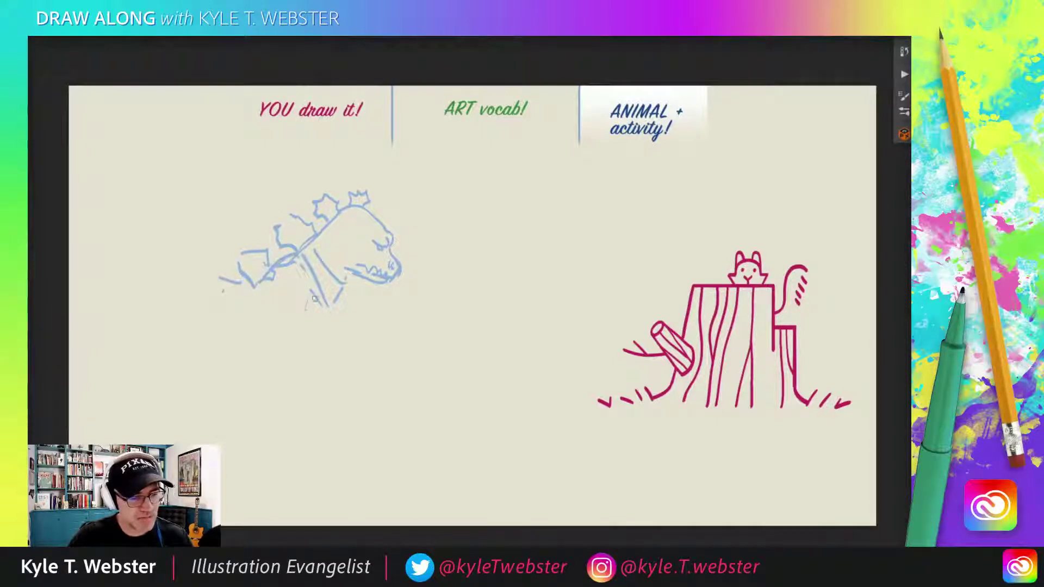
mouse_move(305, 278)
mouse_down()
mouse_move(317, 300)
mouse_move(304, 305)
mouse_move(334, 326)
mouse_move(315, 342)
mouse_up()
drag(286, 306, 341, 376)
mouse_move(338, 334)
mouse_down()
mouse_move(357, 373)
mouse_move(350, 358)
mouse_up()
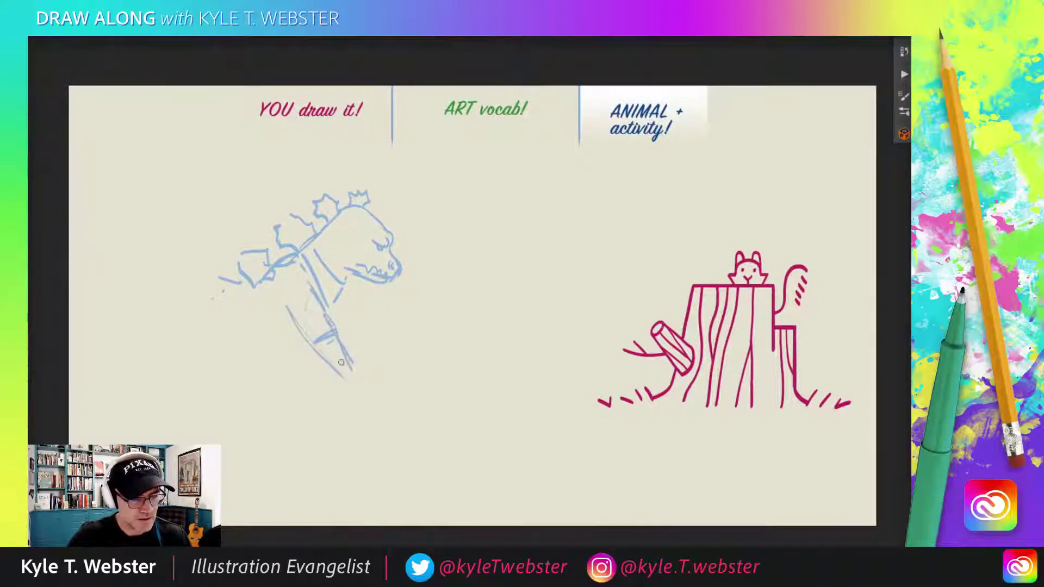
- Sketch a golf club slanting down from the reptile's gripping hands, and add the second arm with its sleeve
mouse_move(305, 334)
mouse_down()
mouse_move(363, 360)
mouse_move(362, 371)
mouse_move(358, 343)
mouse_move(359, 381)
mouse_move(329, 360)
mouse_move(358, 268)
mouse_move(373, 388)
mouse_move(360, 380)
mouse_move(373, 355)
mouse_move(365, 390)
mouse_move(352, 337)
mouse_move(355, 363)
mouse_move(344, 340)
mouse_move(362, 386)
mouse_move(427, 466)
mouse_up()
mouse_move(376, 388)
mouse_down()
mouse_move(434, 464)
mouse_move(402, 410)
mouse_move(438, 467)
mouse_move(456, 461)
mouse_move(463, 476)
mouse_move(429, 477)
mouse_move(463, 463)
mouse_move(430, 466)
mouse_up()
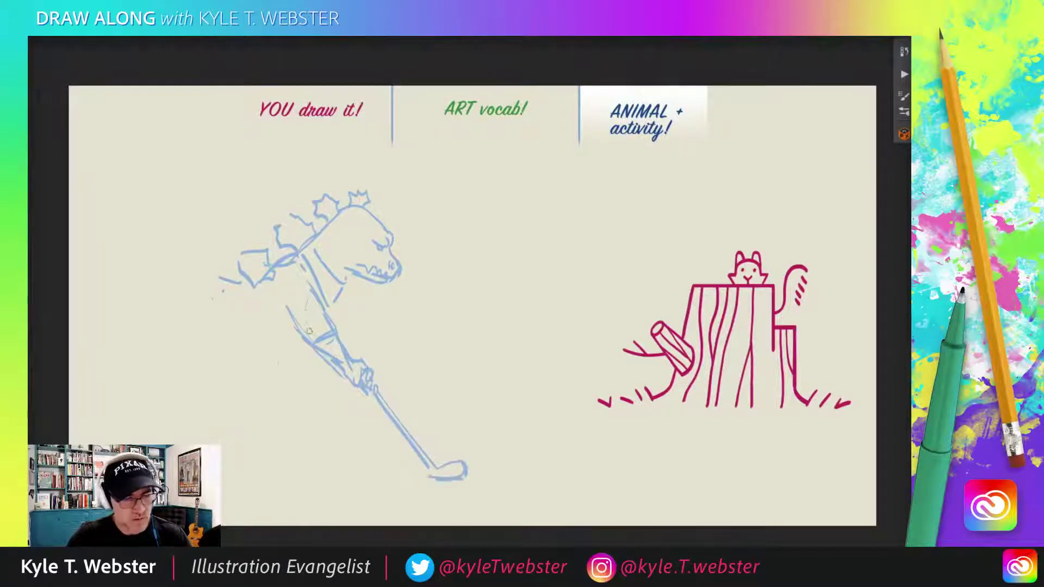
drag(268, 342, 289, 339)
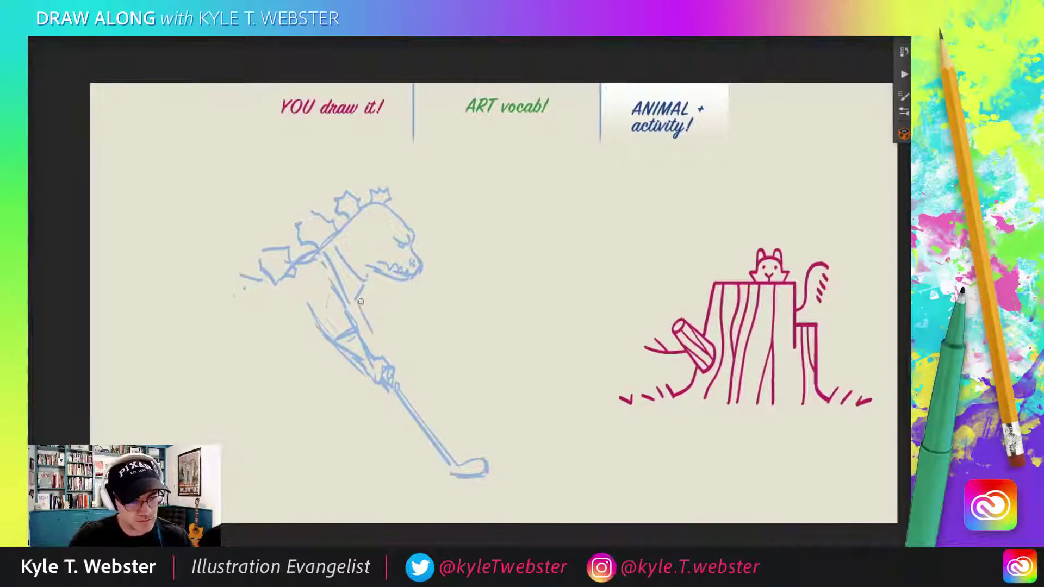
mouse_move(361, 280)
mouse_down()
mouse_move(377, 334)
mouse_move(357, 326)
mouse_move(375, 332)
mouse_move(393, 381)
mouse_move(374, 335)
mouse_up()
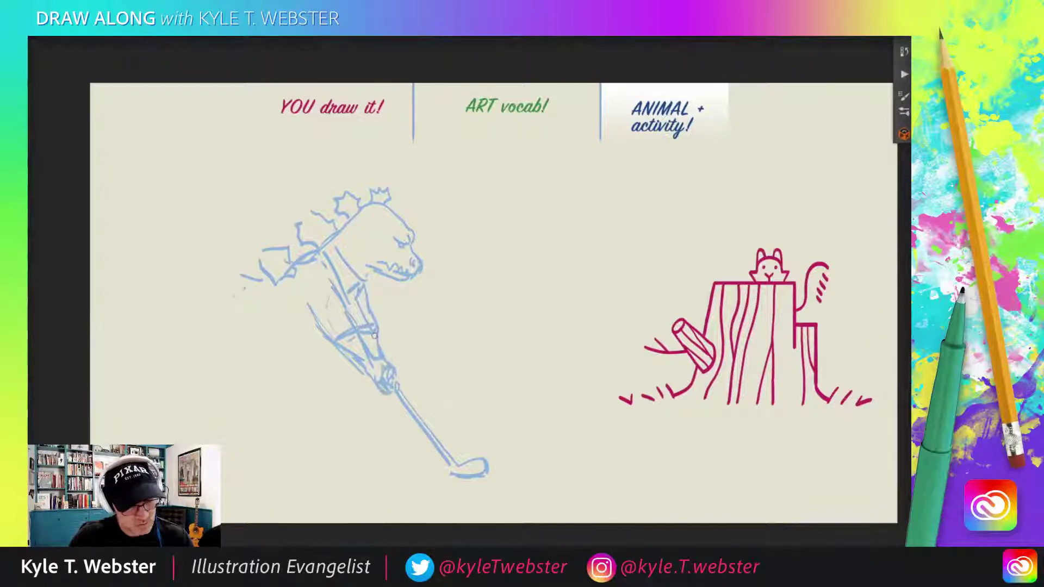
- Sketch the reptile's rounded back and shirt hem, and add baggy trouser legs with shoes
mouse_move(308, 272)
mouse_down()
mouse_move(278, 328)
mouse_move(340, 345)
mouse_move(278, 336)
mouse_up()
drag(280, 295, 272, 390)
mouse_move(354, 360)
mouse_down()
mouse_move(359, 416)
mouse_move(335, 461)
mouse_move(276, 411)
mouse_move(271, 367)
mouse_move(374, 357)
mouse_move(391, 409)
mouse_move(381, 434)
mouse_move(345, 445)
mouse_up()
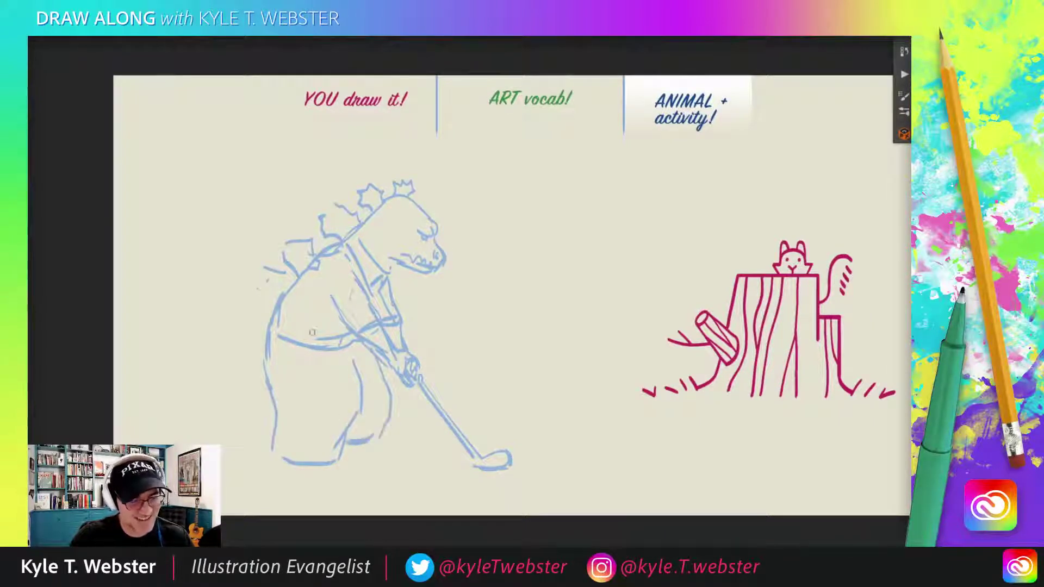
mouse_move(274, 458)
mouse_down()
mouse_move(334, 483)
mouse_move(360, 473)
mouse_move(333, 464)
mouse_up()
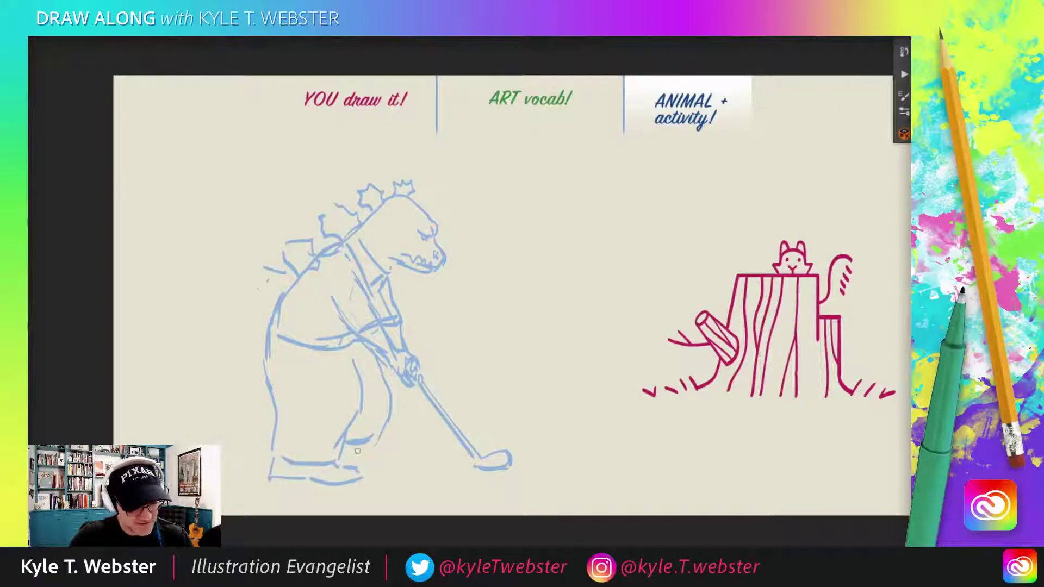
mouse_move(379, 444)
mouse_down()
mouse_move(406, 458)
mouse_move(358, 461)
mouse_up()
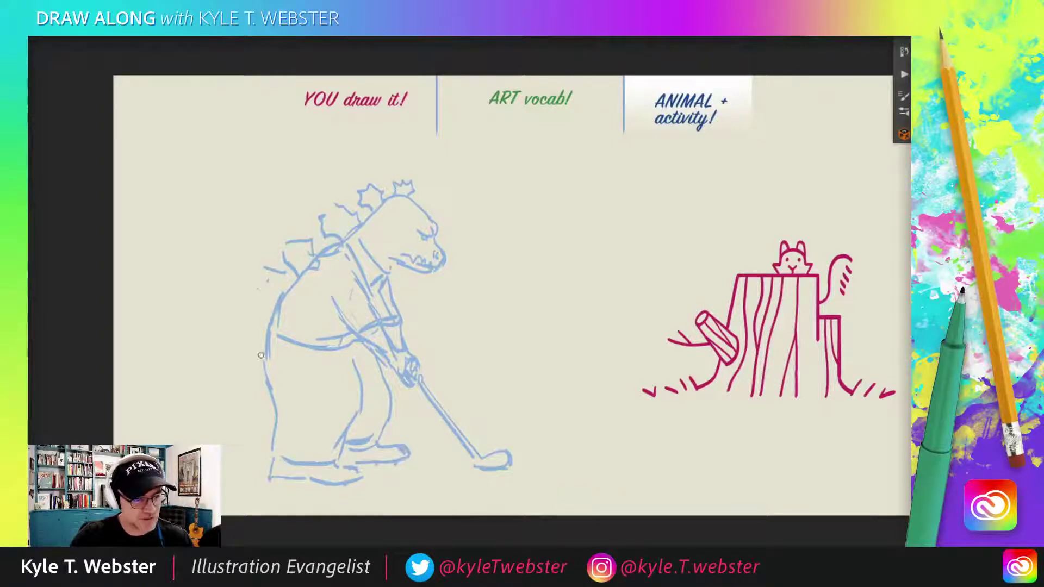
- Move the golfer sketch up and to the right, and add a long curled tail and more spikes down the back
drag(321, 319, 378, 298)
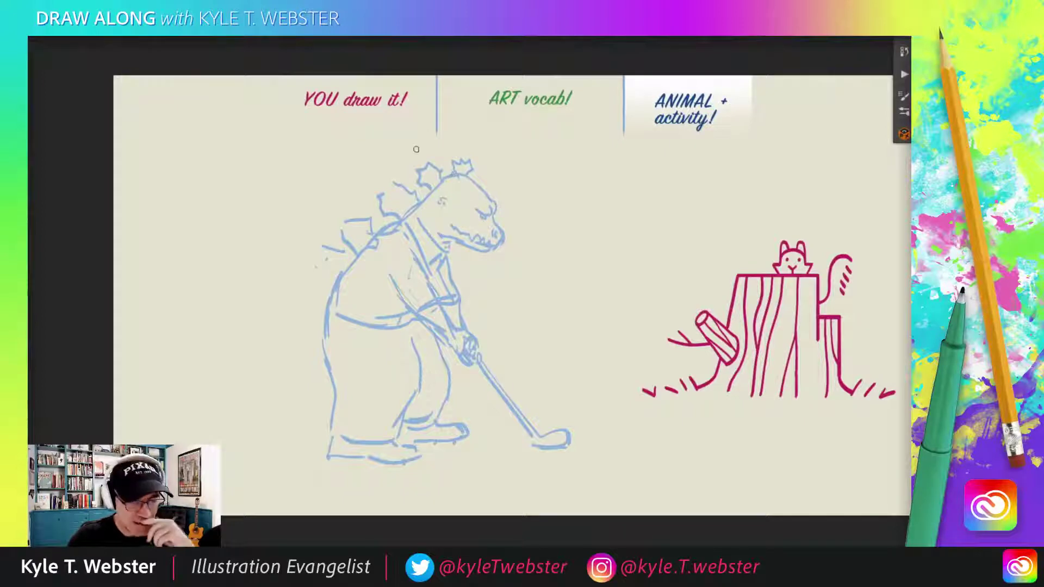
drag(329, 289, 339, 282)
mouse_move(332, 240)
mouse_down()
mouse_move(298, 281)
mouse_move(315, 311)
mouse_move(298, 359)
mouse_move(267, 397)
mouse_move(225, 374)
mouse_move(220, 359)
mouse_move(228, 427)
mouse_move(333, 422)
mouse_up()
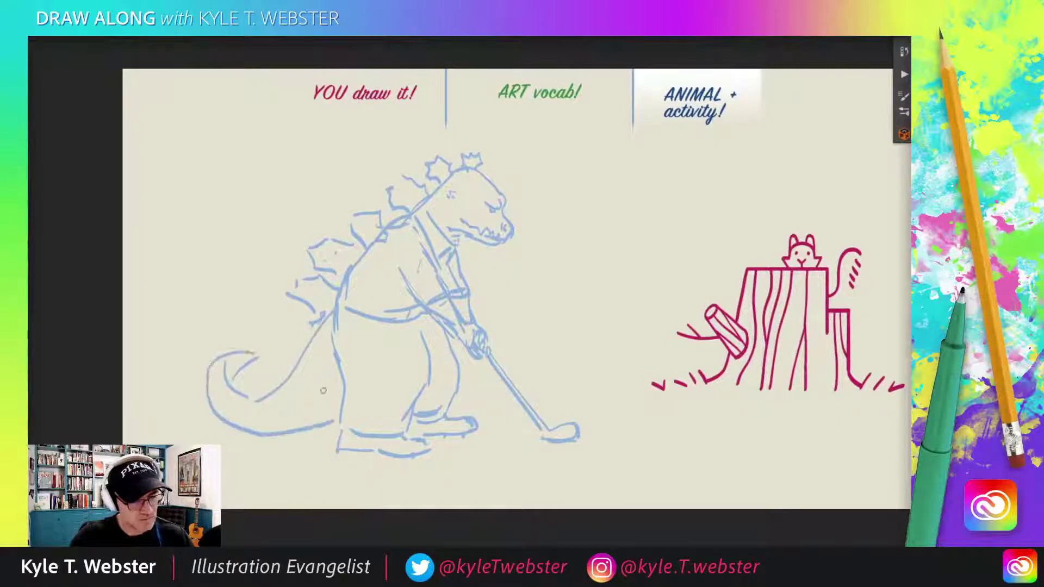
- Sketch small spikes along the curled tail and a golf ball just above the club head
drag(299, 328, 267, 388)
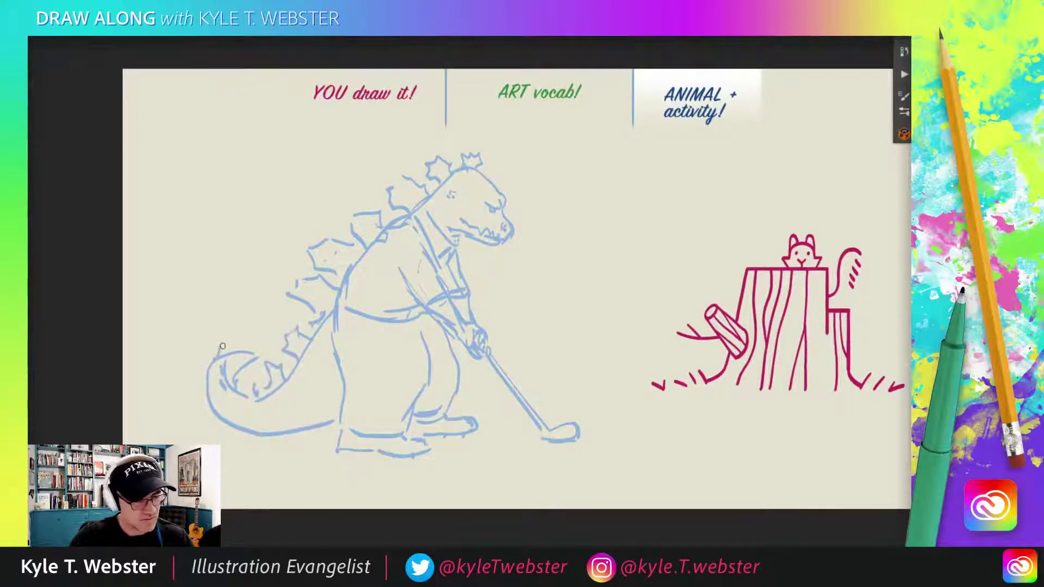
drag(223, 346, 253, 348)
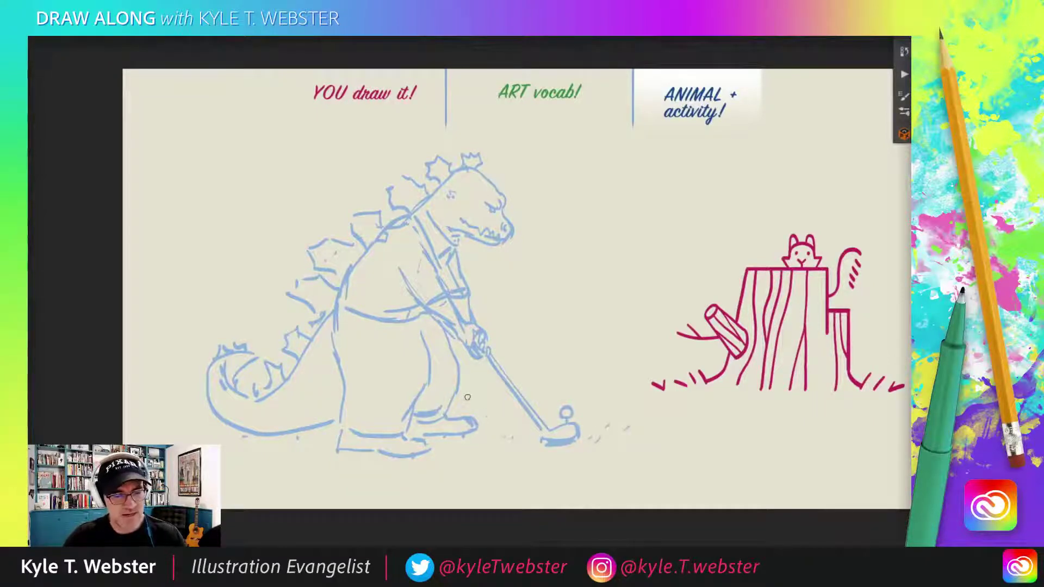
- Fade the light-blue sketch and ink the reptile's face, jaw, neck and first two head spikes over it in dark blue
scroll(467, 398, right, 2)
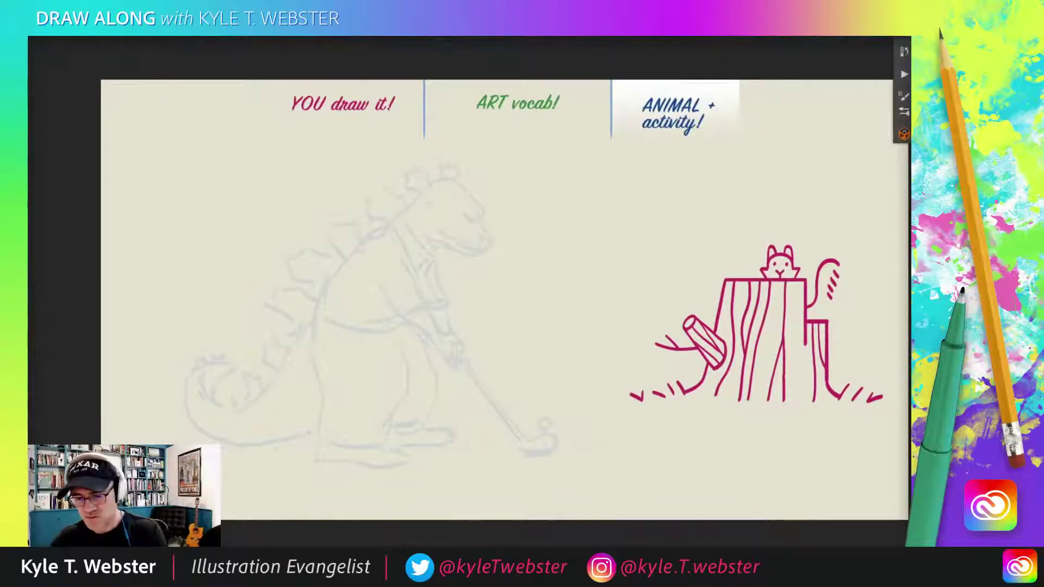
scroll(685, 159, up, 2)
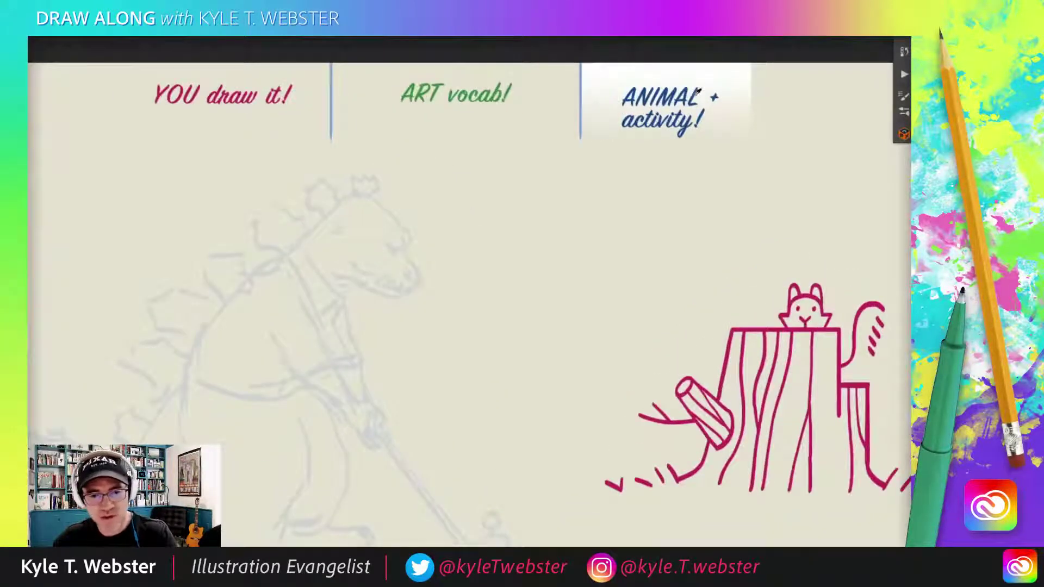
scroll(464, 373, left, 4)
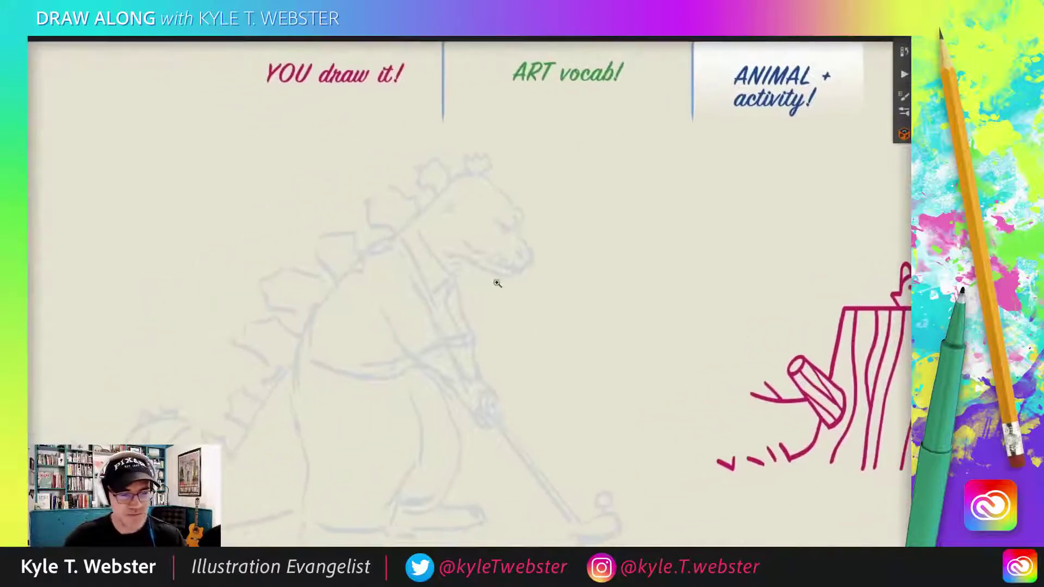
scroll(497, 283, up, 2)
mouse_move(474, 121)
mouse_down()
mouse_move(521, 164)
mouse_move(531, 192)
mouse_move(484, 189)
mouse_move(532, 212)
mouse_move(545, 251)
mouse_move(524, 262)
mouse_move(493, 256)
mouse_move(497, 245)
mouse_move(448, 216)
mouse_move(511, 204)
mouse_move(536, 240)
mouse_move(508, 273)
mouse_move(435, 242)
mouse_move(443, 258)
mouse_move(380, 193)
mouse_up()
click(486, 207)
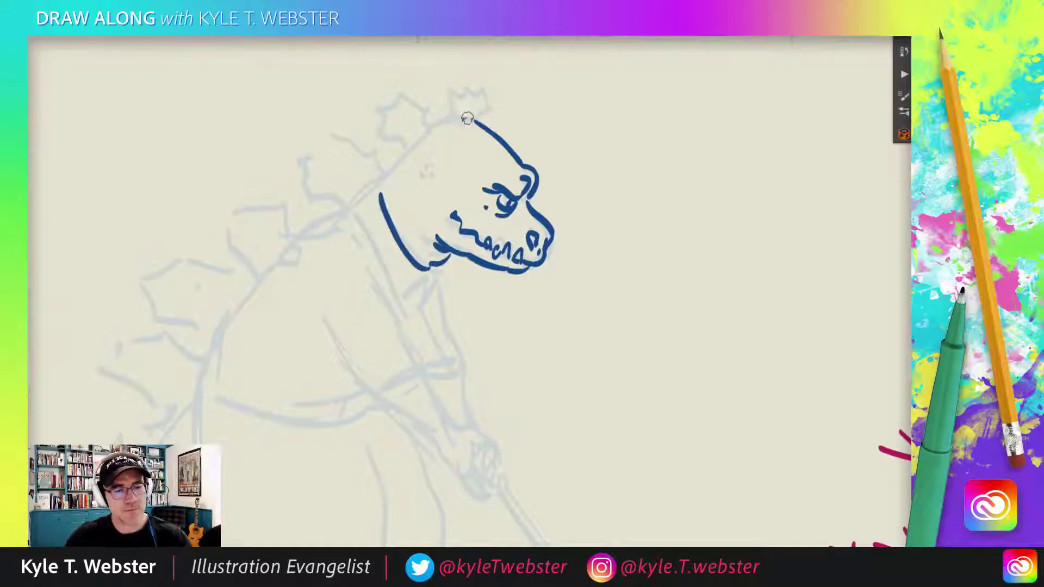
mouse_move(472, 126)
mouse_down()
mouse_move(488, 111)
mouse_move(460, 82)
mouse_move(440, 109)
mouse_move(456, 120)
mouse_move(435, 128)
mouse_move(419, 121)
mouse_move(432, 109)
mouse_move(399, 94)
mouse_move(380, 109)
mouse_move(402, 149)
mouse_move(418, 143)
mouse_up()
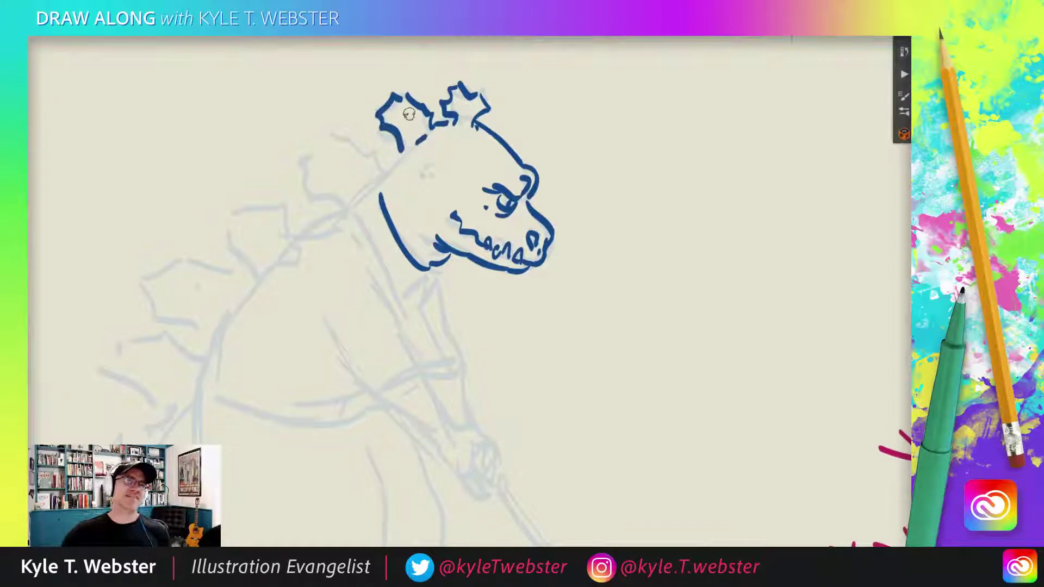
- Undo the two inked head spikes and the upper head line, and ink smaller pointed bumps along the crown
key(ctrl+z)
key(ctrl+z)
key(ctrl+z)
key(ctrl+z)
key(ctrl+z)
key(ctrl+z)
key(ctrl+z)
key(ctrl+z)
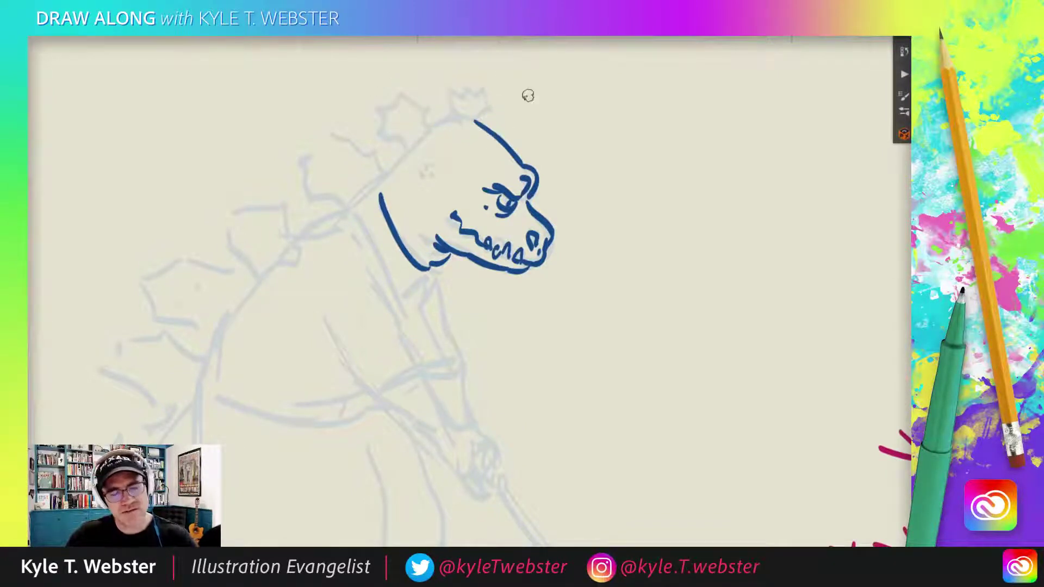
key(ctrl+z)
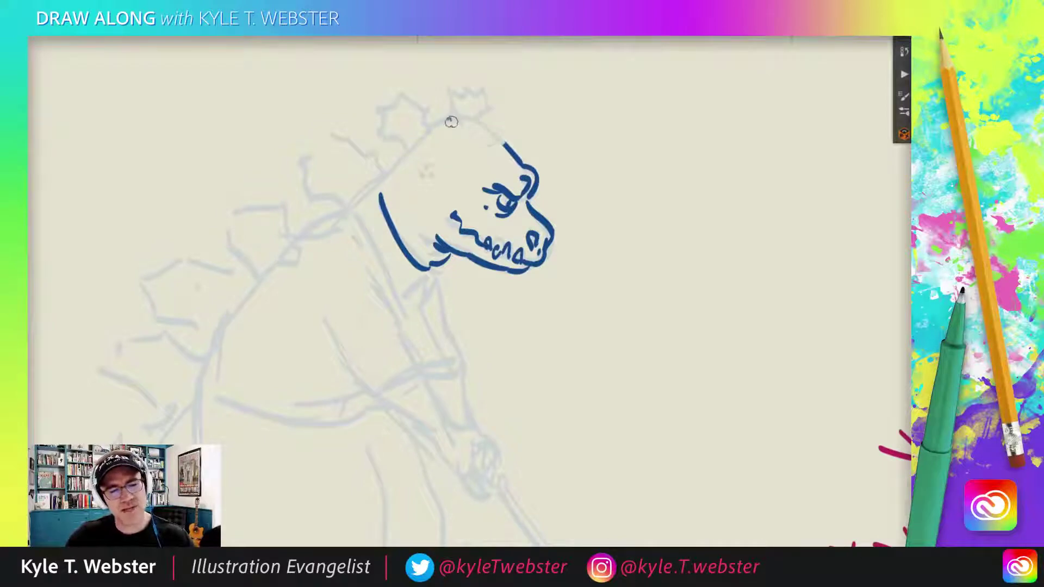
mouse_move(504, 147)
mouse_down()
mouse_move(480, 139)
mouse_move(466, 103)
mouse_move(424, 131)
mouse_move(391, 119)
mouse_move(396, 156)
mouse_up()
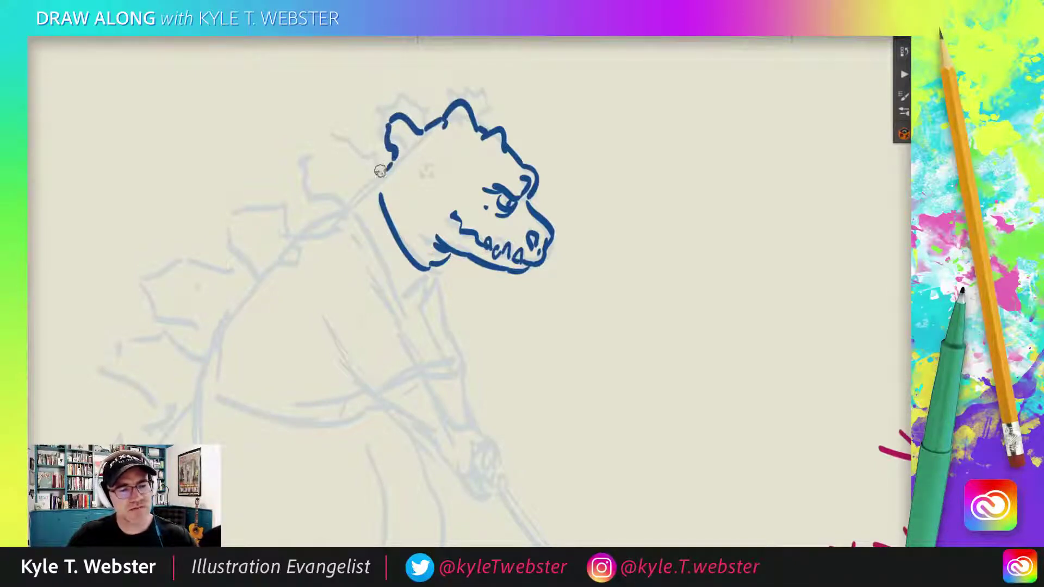
- Ink the shirt collar, the spike behind the neck, the rounded back, and the shirt hem with its folds
mouse_move(380, 180)
mouse_down()
mouse_move(346, 197)
mouse_move(386, 279)
mouse_move(430, 275)
mouse_move(414, 312)
mouse_up()
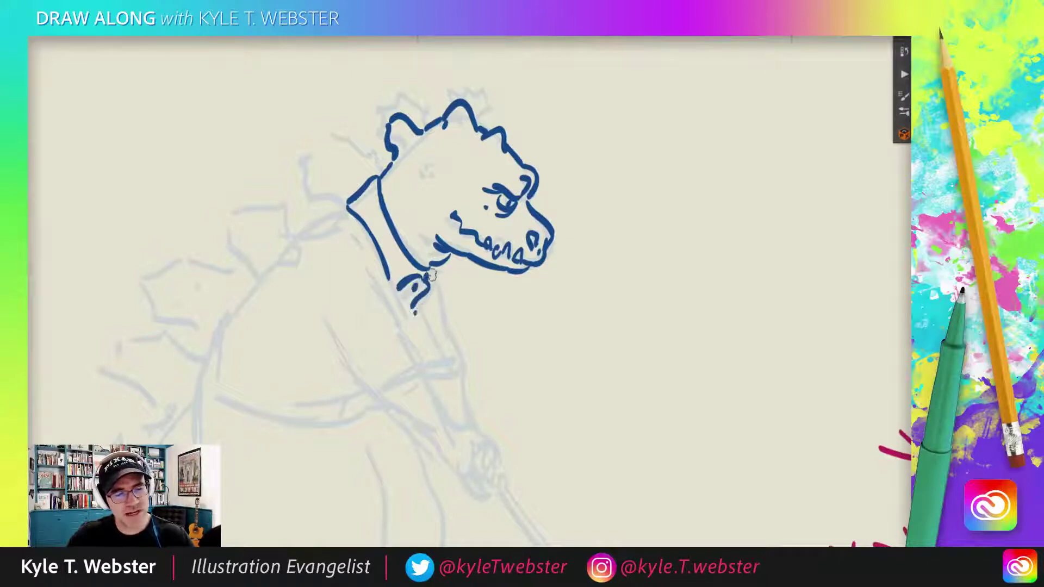
mouse_move(439, 264)
mouse_down()
mouse_move(435, 294)
mouse_move(441, 263)
mouse_up()
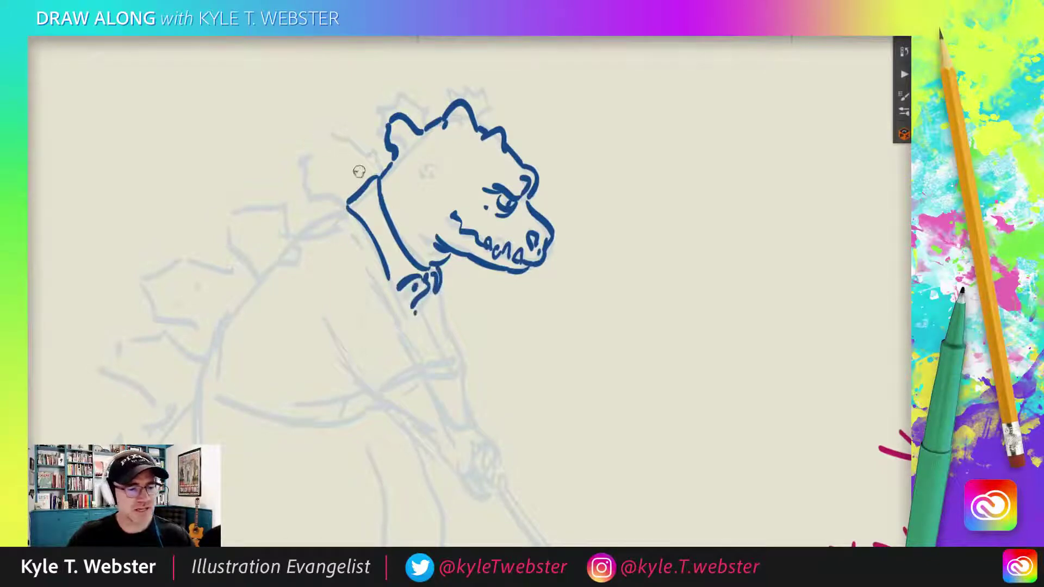
mouse_move(366, 180)
mouse_down()
mouse_move(357, 148)
mouse_move(332, 139)
mouse_move(310, 197)
mouse_move(339, 208)
mouse_move(244, 284)
mouse_move(207, 367)
mouse_move(203, 389)
mouse_move(237, 405)
mouse_move(332, 420)
mouse_move(365, 400)
mouse_move(296, 407)
mouse_up()
mouse_move(356, 389)
mouse_down()
mouse_move(272, 363)
mouse_move(305, 361)
mouse_move(259, 389)
mouse_up()
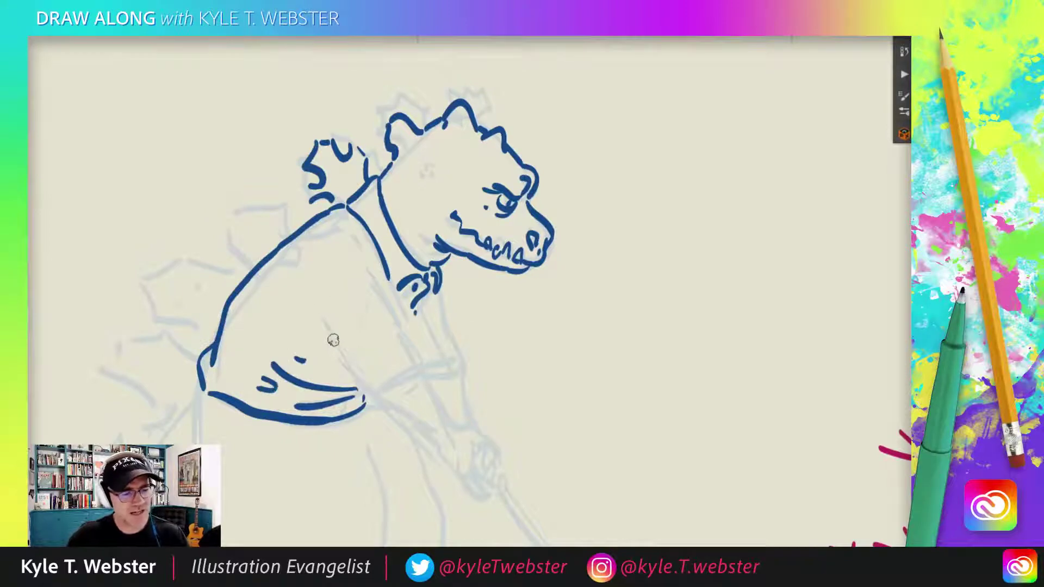
- Ink both short sleeves with cuffs, the shirt front, and fold lines at the shoulder, elbow and underarm
mouse_move(327, 332)
mouse_down()
mouse_move(381, 405)
mouse_move(424, 365)
mouse_move(381, 280)
mouse_move(335, 253)
mouse_move(308, 260)
mouse_up()
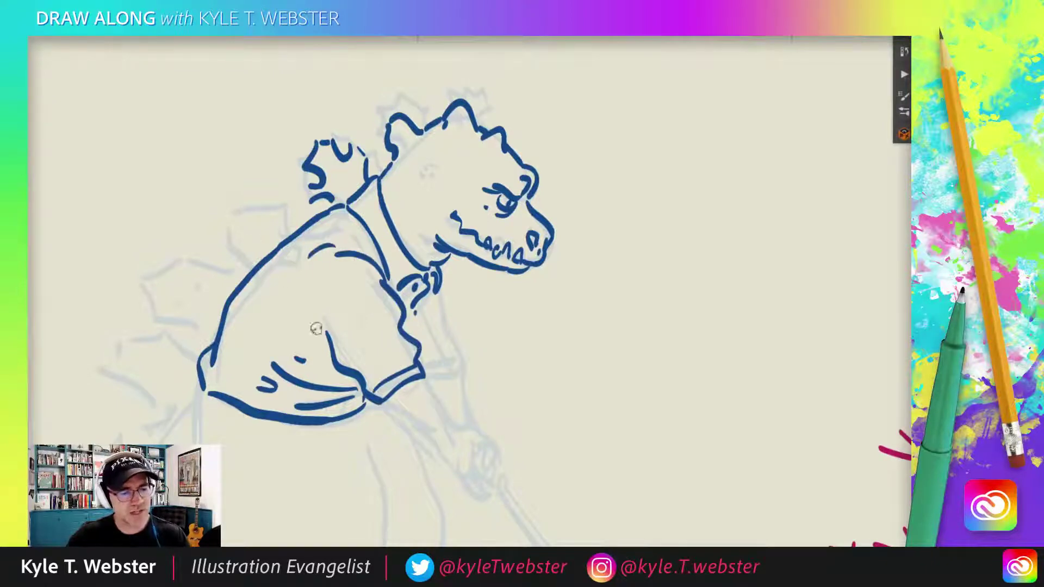
mouse_move(326, 345)
mouse_down()
mouse_move(294, 320)
mouse_move(286, 328)
mouse_up()
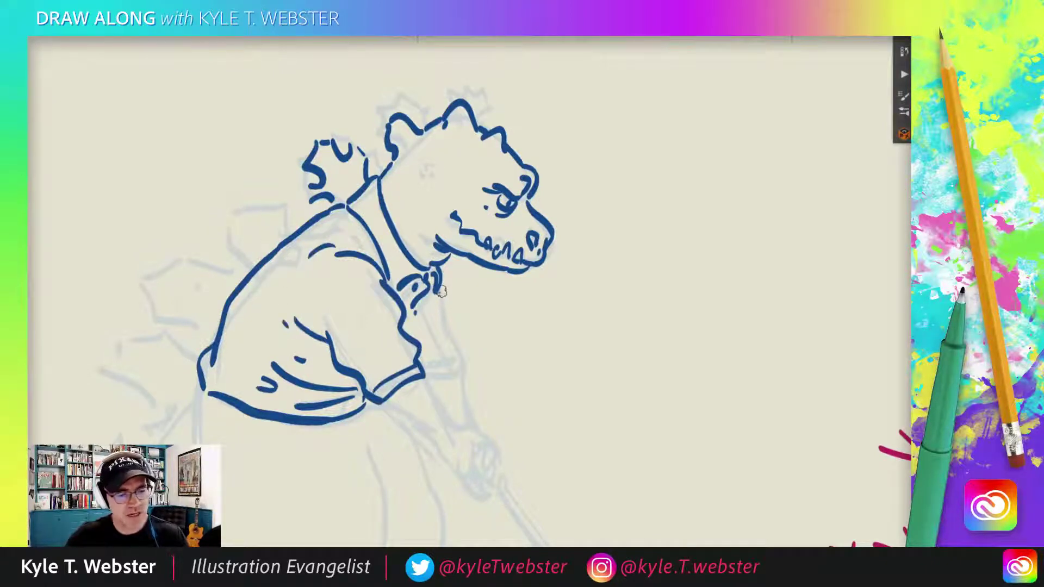
mouse_move(438, 285)
mouse_down()
mouse_move(453, 355)
mouse_move(435, 361)
mouse_move(459, 367)
mouse_up()
mouse_move(429, 296)
mouse_down()
mouse_move(407, 329)
mouse_move(364, 344)
mouse_up()
drag(398, 355, 349, 343)
drag(337, 317, 323, 308)
- Ink both forearms reaching down from the sleeves and the clawed hands gripping the club handle
scroll(286, 296, down, 3)
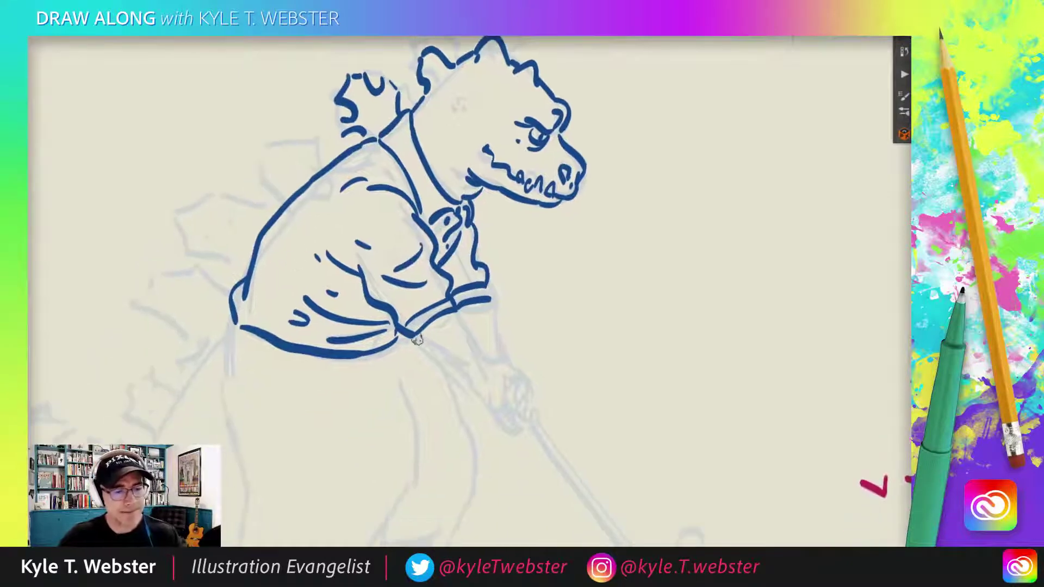
mouse_move(415, 339)
mouse_down()
mouse_move(478, 388)
mouse_move(501, 423)
mouse_move(521, 425)
mouse_move(519, 402)
mouse_up()
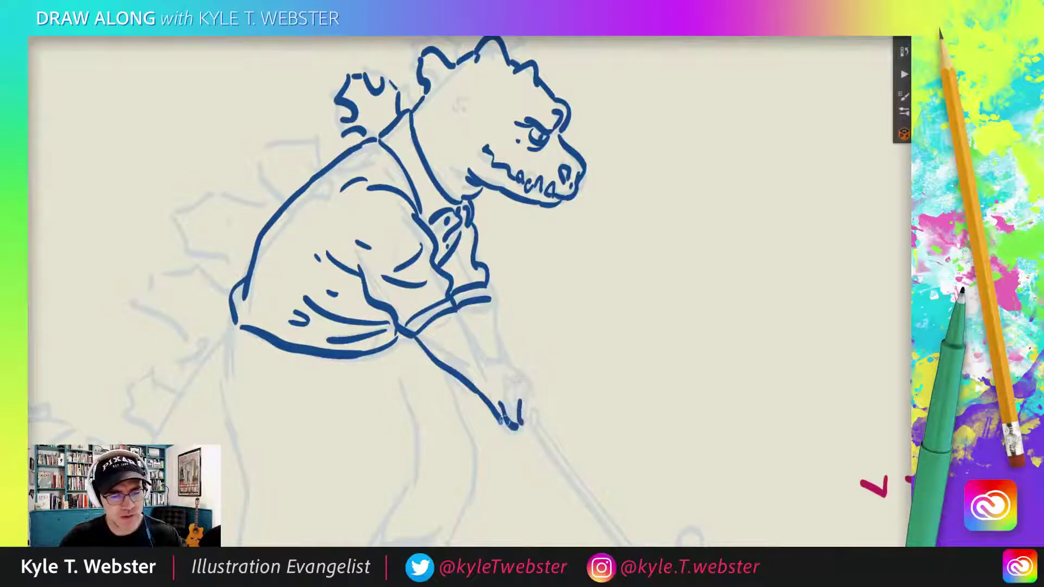
mouse_move(521, 378)
mouse_down()
mouse_move(534, 413)
mouse_move(523, 381)
mouse_move(469, 338)
mouse_up()
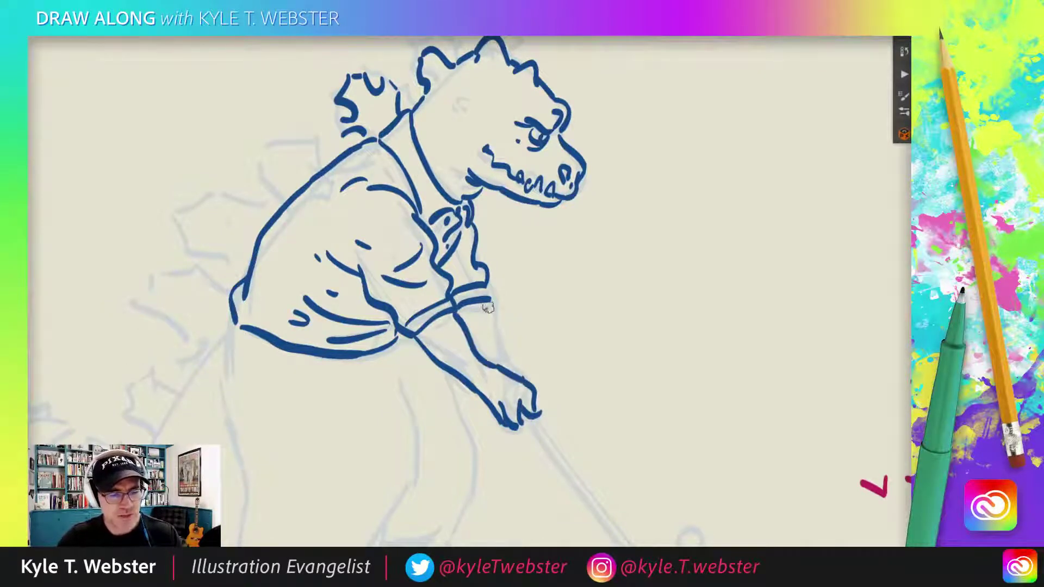
drag(488, 305, 498, 354)
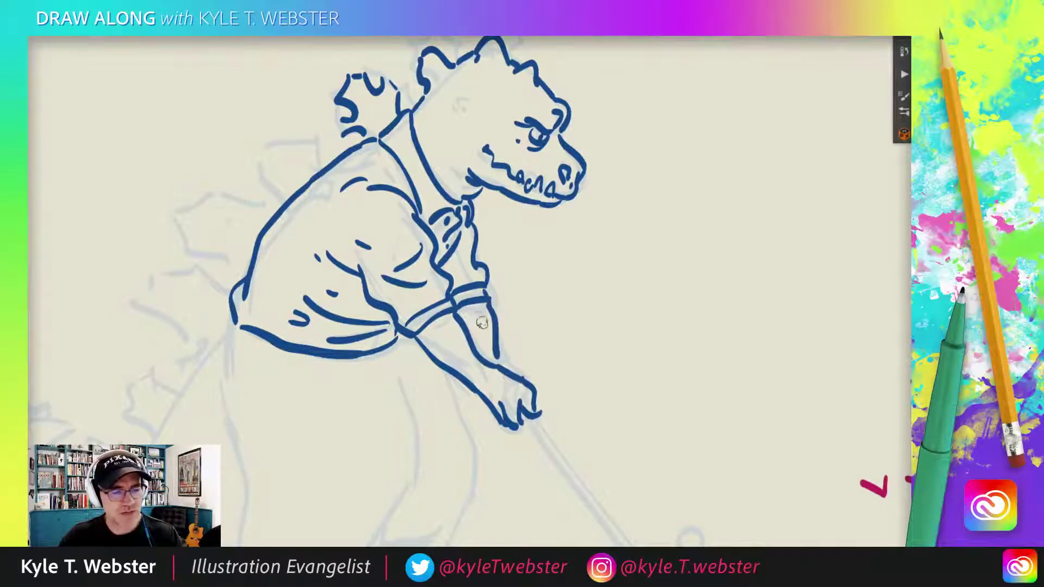
drag(496, 361, 523, 376)
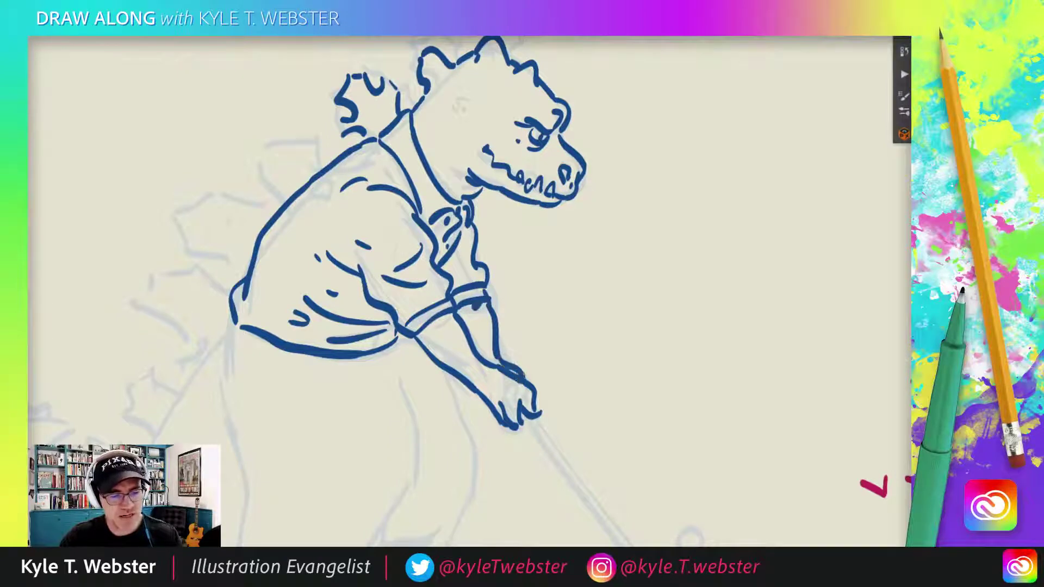
key(ctrl+z)
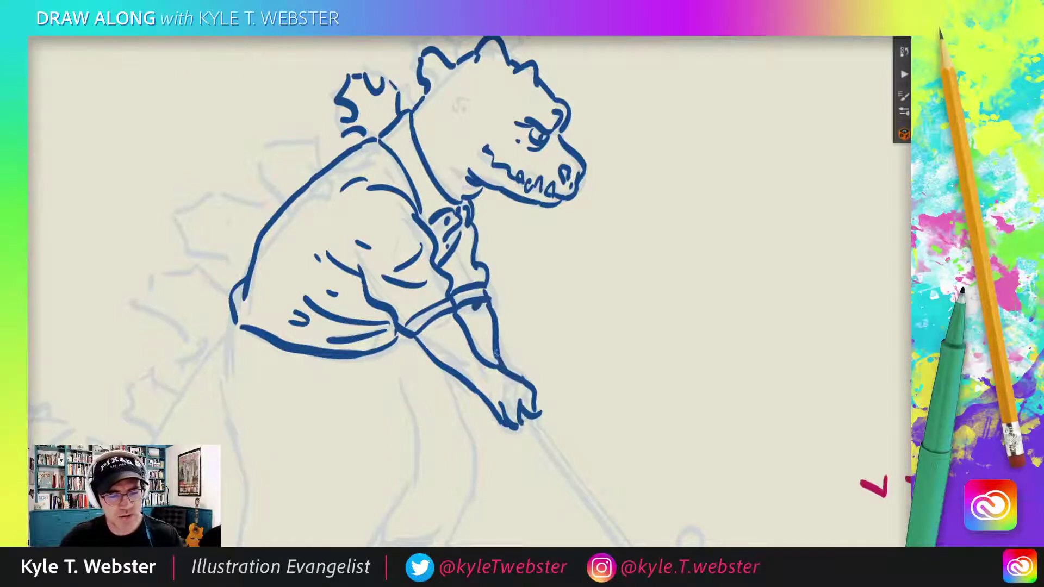
mouse_move(520, 419)
mouse_down()
mouse_move(517, 432)
mouse_move(537, 451)
mouse_up()
drag(472, 365, 447, 337)
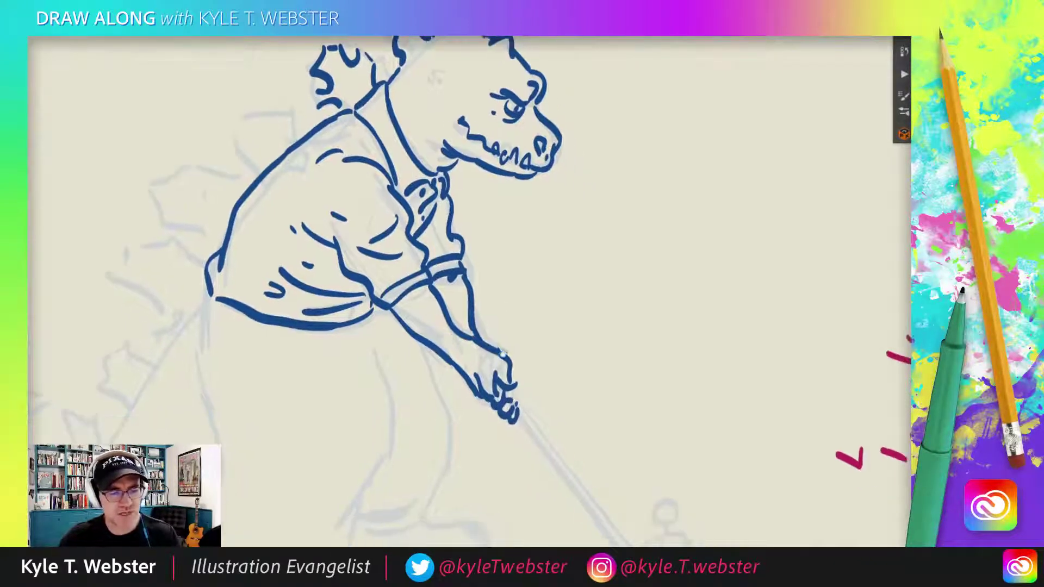
- Ink the golf club's double-line shaft and rounded head, and the golf ball just above it
mouse_move(506, 402)
mouse_down()
mouse_move(478, 337)
mouse_move(587, 471)
mouse_up()
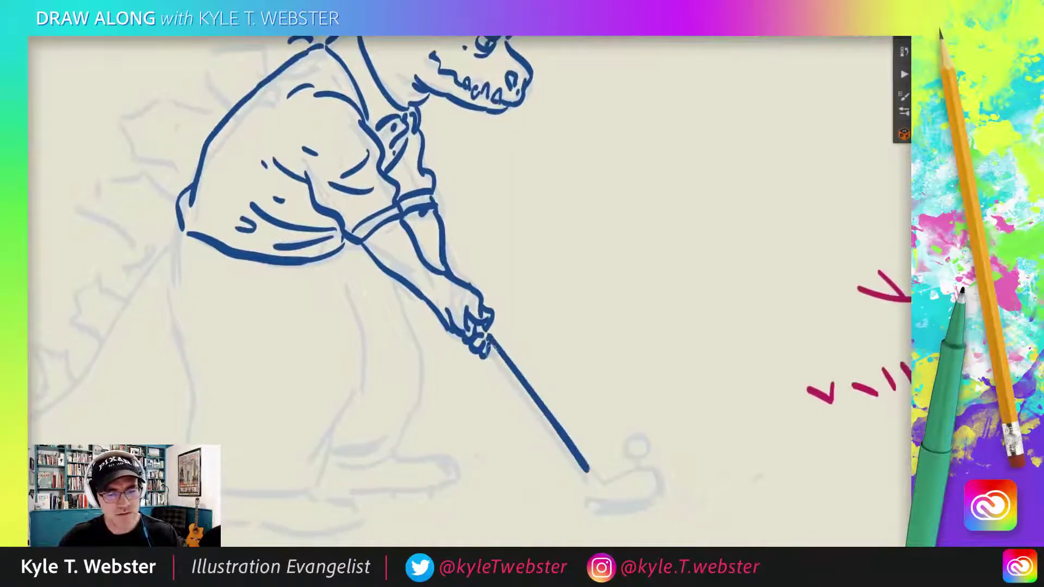
mouse_move(492, 343)
mouse_down()
mouse_move(585, 483)
mouse_move(650, 489)
mouse_up()
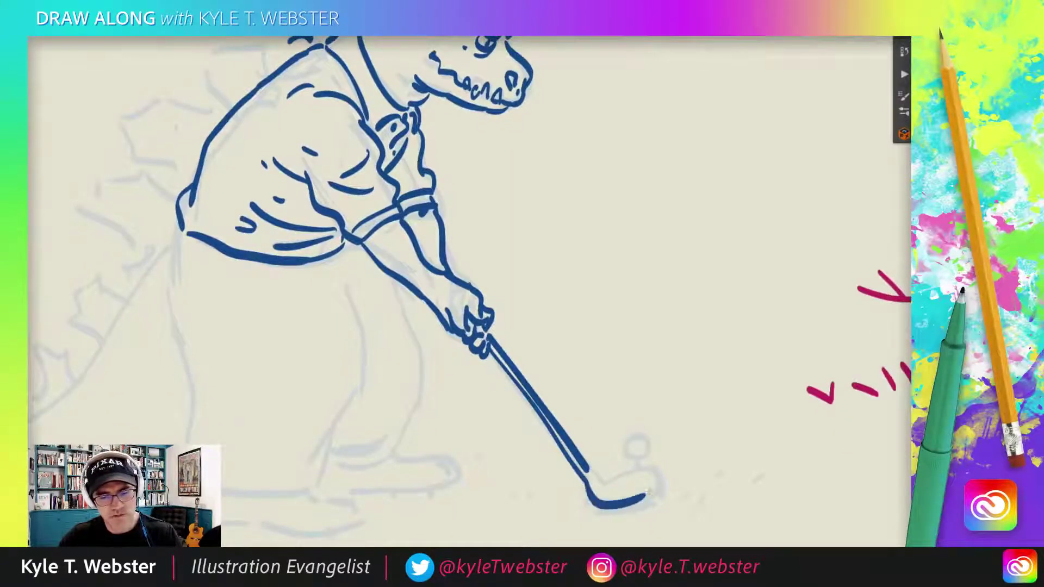
key(ctrl+z)
mouse_move(582, 472)
mouse_down()
mouse_move(605, 502)
mouse_move(658, 488)
mouse_move(641, 503)
mouse_move(657, 476)
mouse_move(594, 478)
mouse_up()
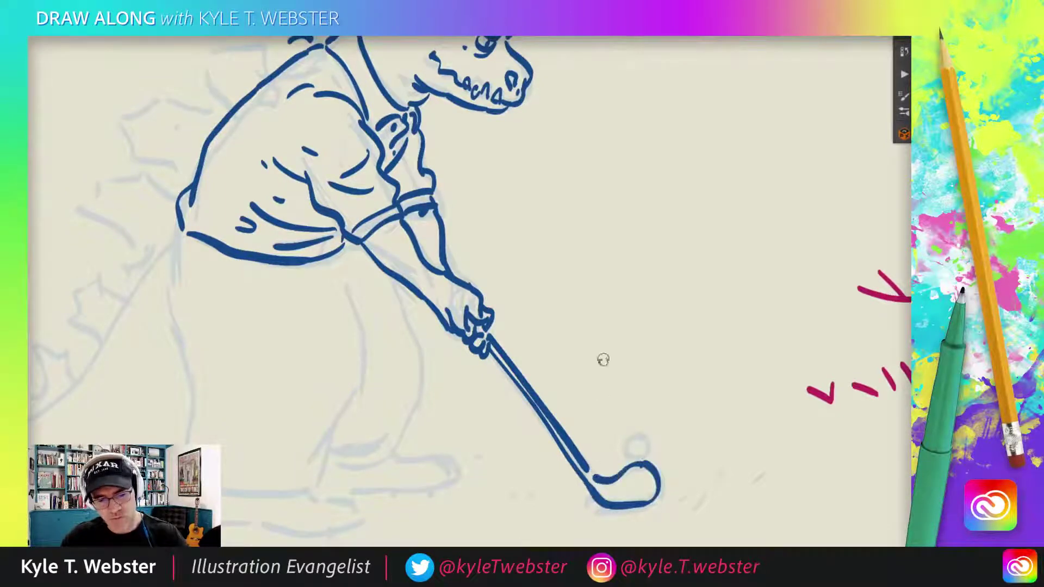
drag(636, 450, 637, 442)
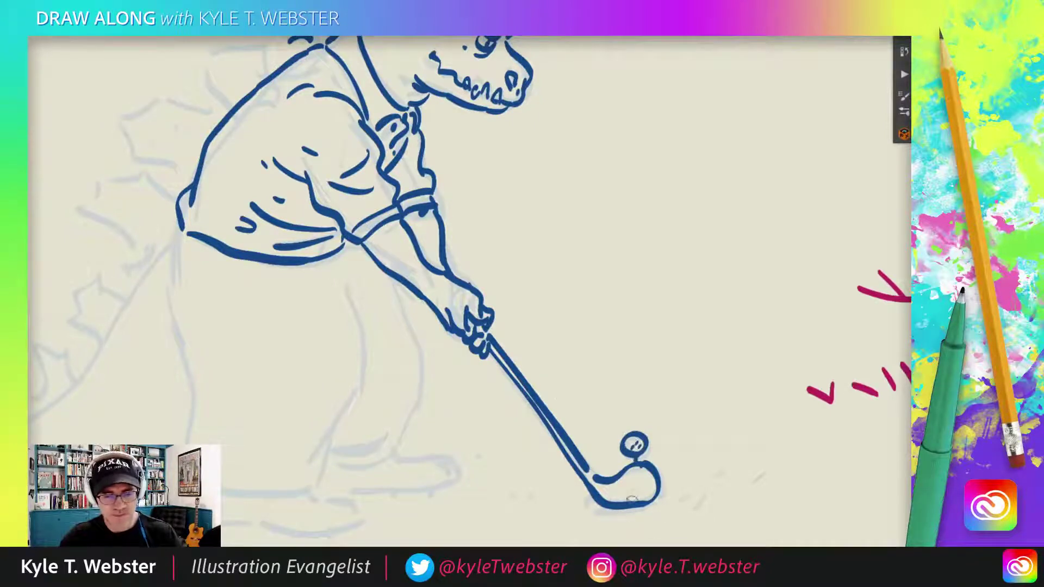
- Ink the outlines of both baggy trouser legs, with fold lines across the near leg
mouse_move(431, 429)
mouse_down()
mouse_move(356, 410)
mouse_move(404, 329)
mouse_up()
mouse_move(456, 279)
mouse_down()
mouse_move(498, 372)
mouse_move(472, 432)
mouse_move(447, 445)
mouse_move(465, 449)
mouse_move(409, 454)
mouse_up()
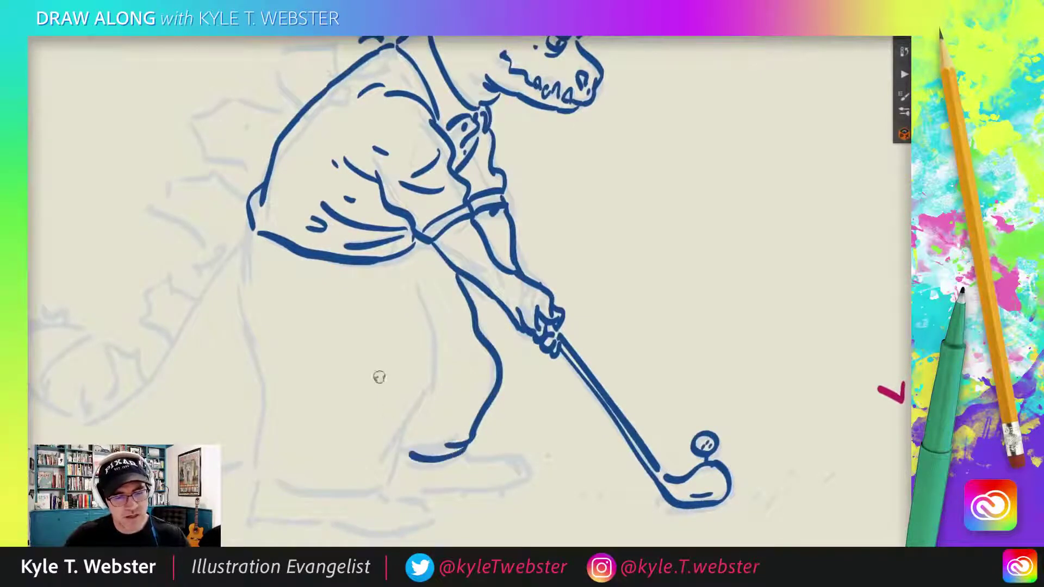
mouse_move(445, 260)
mouse_down()
mouse_move(425, 442)
mouse_move(369, 468)
mouse_move(287, 444)
mouse_up()
mouse_move(287, 443)
mouse_down()
mouse_move(290, 355)
mouse_move(281, 328)
mouse_move(343, 349)
mouse_up()
drag(417, 341, 302, 379)
mouse_move(328, 326)
mouse_down()
mouse_move(279, 296)
mouse_move(269, 226)
mouse_move(274, 196)
mouse_up()
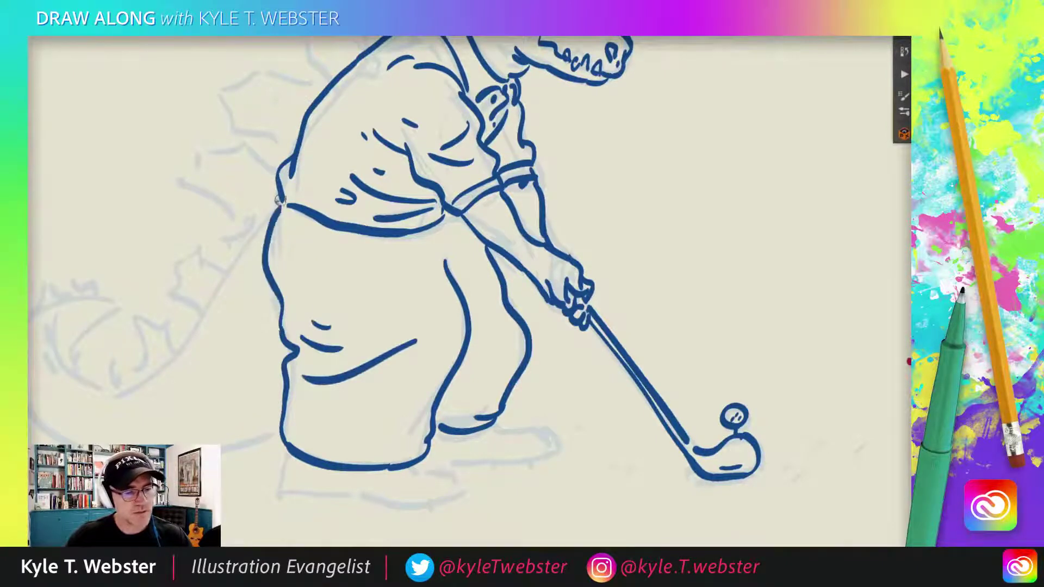
- Add a pocket curve below the shirt hem, creases on the far trouser leg, and a cuff line on the near leg
drag(341, 264, 445, 285)
mouse_move(554, 284)
mouse_down()
mouse_move(547, 235)
mouse_move(490, 281)
mouse_move(469, 271)
mouse_up()
click(461, 281)
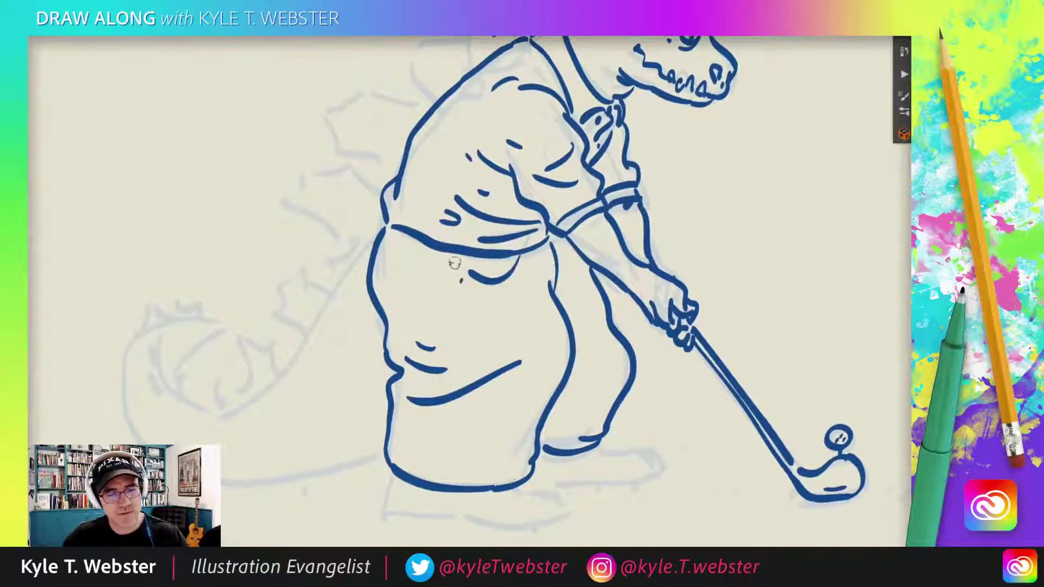
drag(594, 368, 567, 383)
click(579, 355)
scroll(510, 289, down, 3)
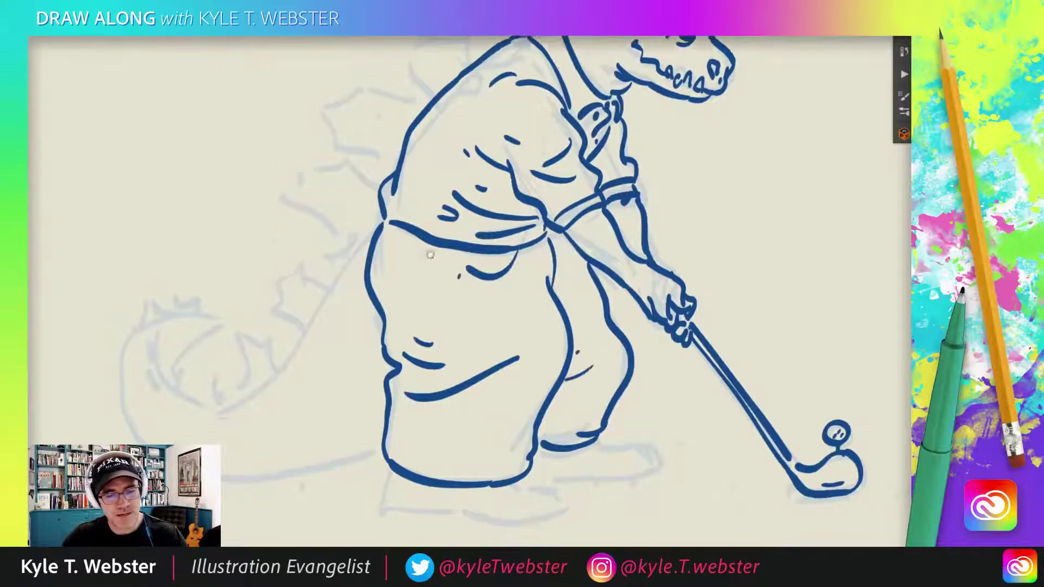
drag(514, 418, 440, 429)
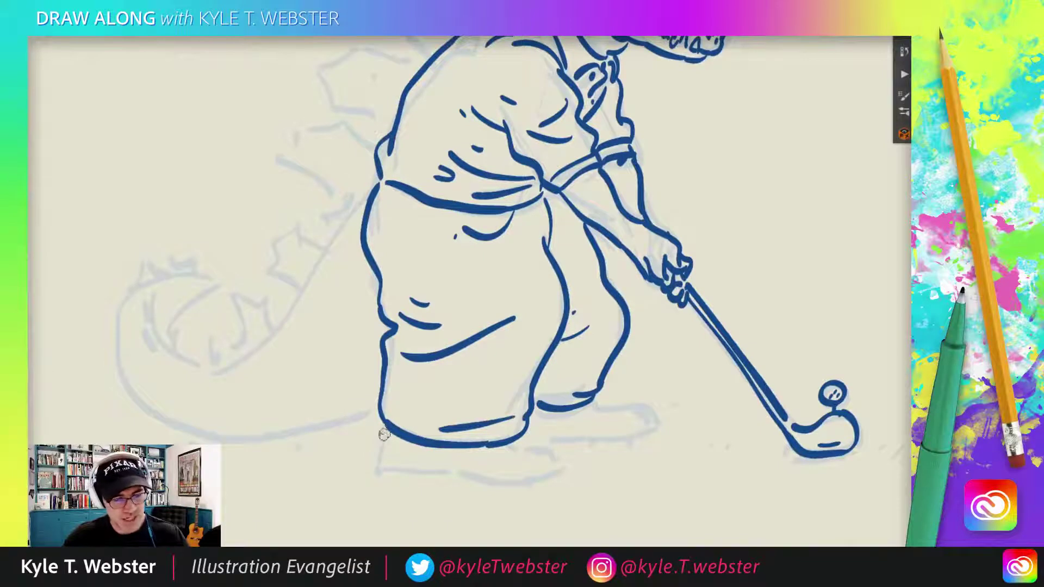
- Ink the near golf shoe with heel and toe seams, and add short cleats along its sole
mouse_move(385, 434)
mouse_down()
mouse_move(382, 465)
mouse_move(420, 473)
mouse_move(472, 483)
mouse_move(565, 471)
mouse_move(500, 451)
mouse_up()
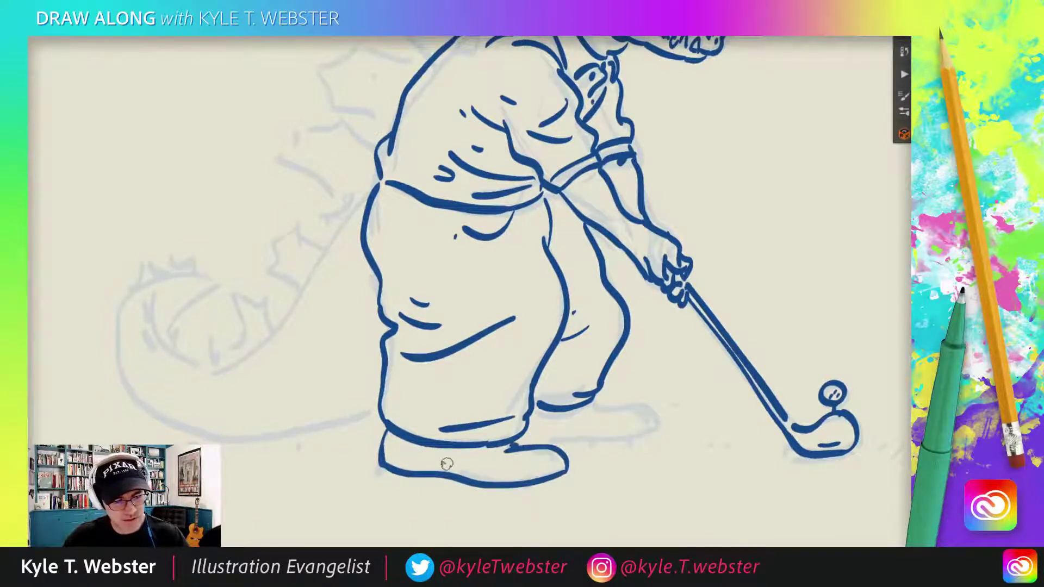
drag(428, 468, 388, 447)
drag(559, 454, 520, 473)
drag(454, 370, 454, 323)
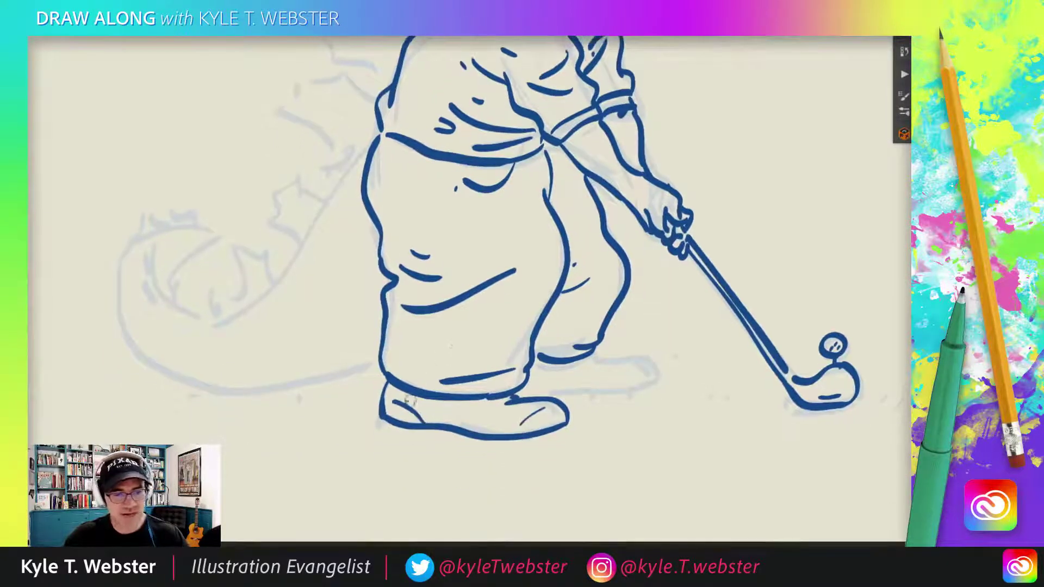
mouse_move(390, 435)
mouse_down()
mouse_move(403, 423)
mouse_move(456, 439)
mouse_up()
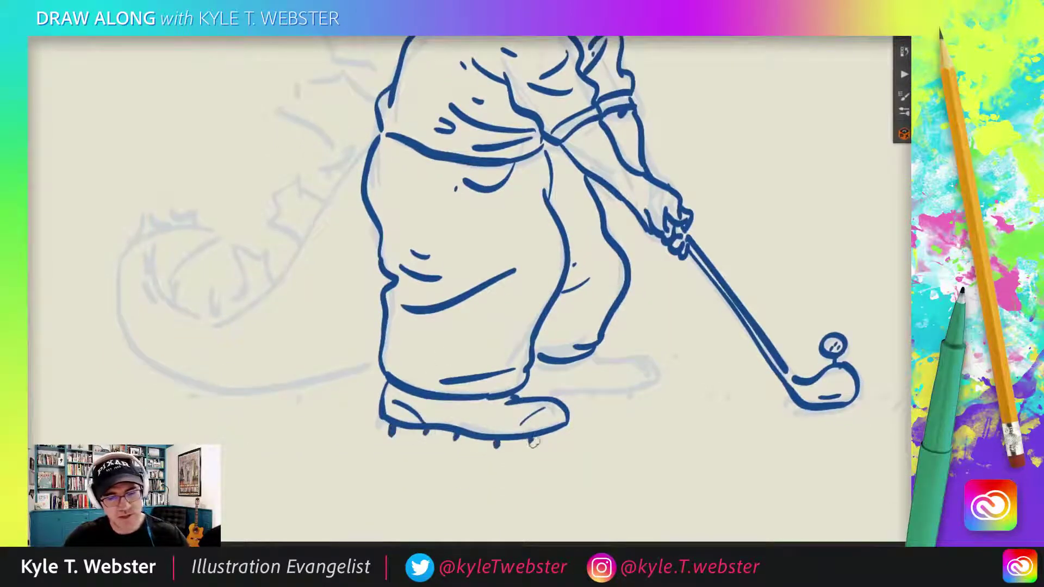
drag(530, 434, 532, 442)
drag(546, 433, 548, 441)
- Ink the far golf shoe below its trouser cuff and add small cleats under the sole
mouse_move(590, 359)
mouse_down()
mouse_move(666, 376)
mouse_move(631, 388)
mouse_move(566, 385)
mouse_move(577, 389)
mouse_move(550, 400)
mouse_up()
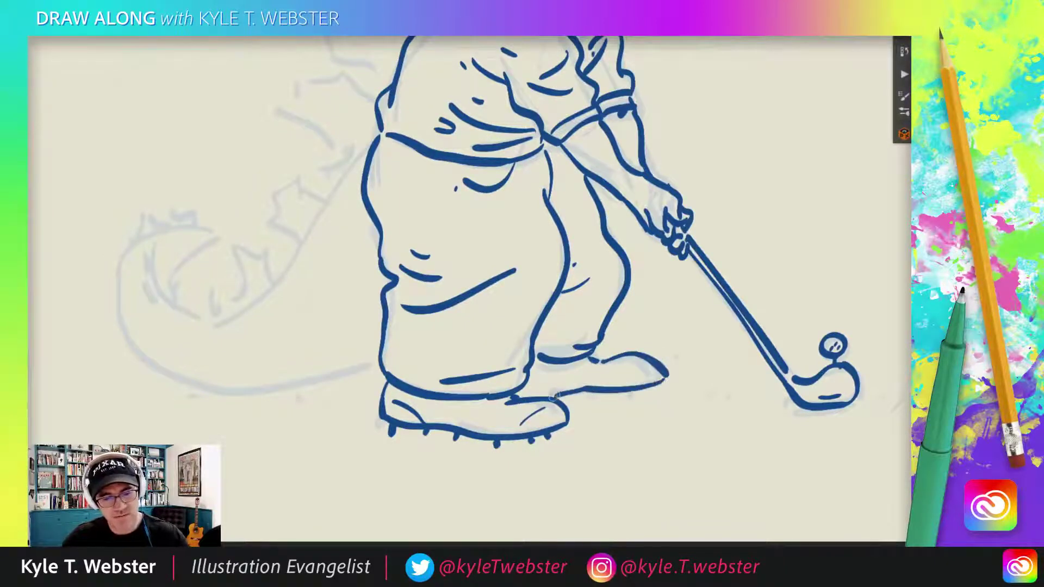
drag(638, 386, 640, 392)
drag(652, 385, 654, 391)
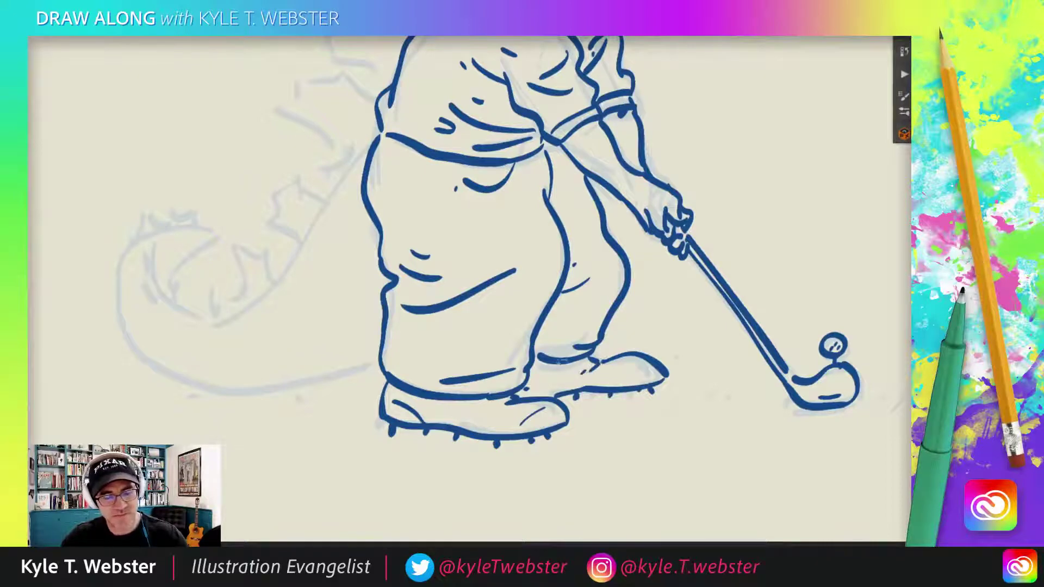
- Ink the row of jagged spikes down the back and along the curled tail, and the tail's lower outline
alt+click(419, 341)
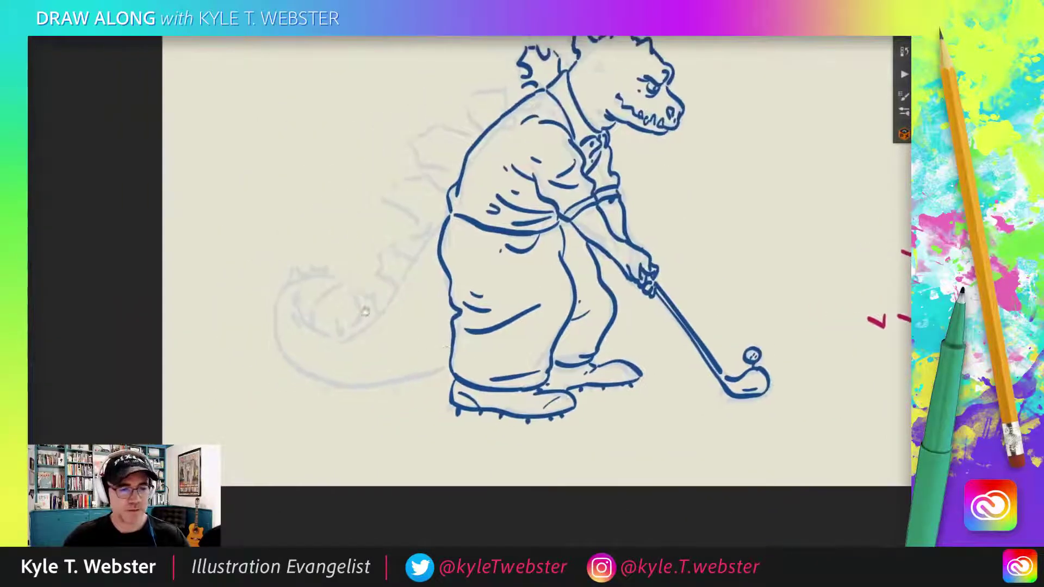
mouse_move(514, 129)
mouse_down()
mouse_move(485, 137)
mouse_move(481, 152)
mouse_move(498, 172)
mouse_move(431, 189)
mouse_move(432, 214)
mouse_move(475, 222)
mouse_move(396, 252)
mouse_move(409, 270)
mouse_move(451, 279)
mouse_move(431, 299)
mouse_move(487, 287)
mouse_move(451, 283)
mouse_move(444, 296)
mouse_move(465, 315)
mouse_move(452, 346)
mouse_move(449, 332)
mouse_move(425, 355)
mouse_up()
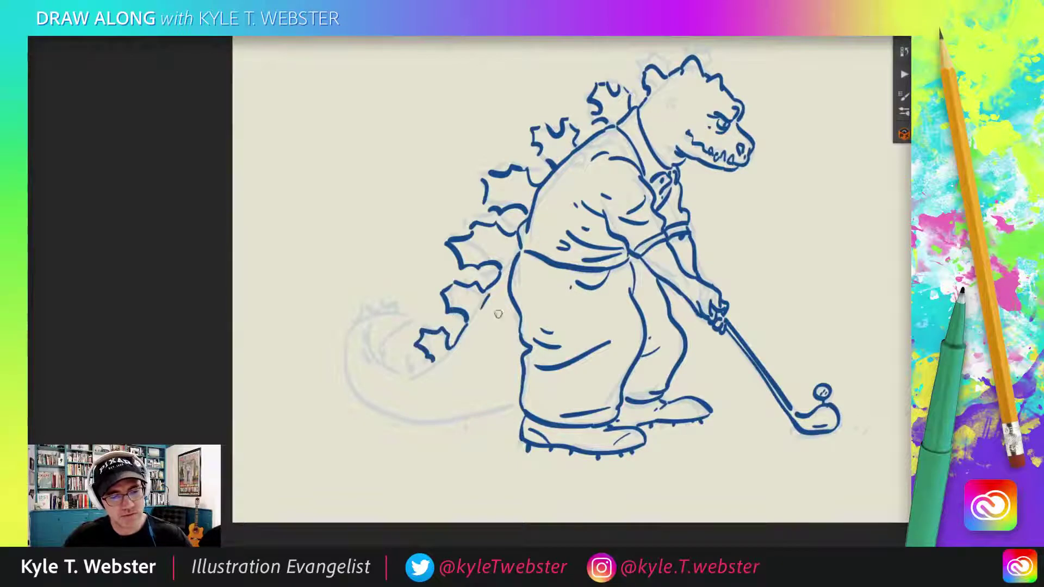
drag(430, 362, 403, 372)
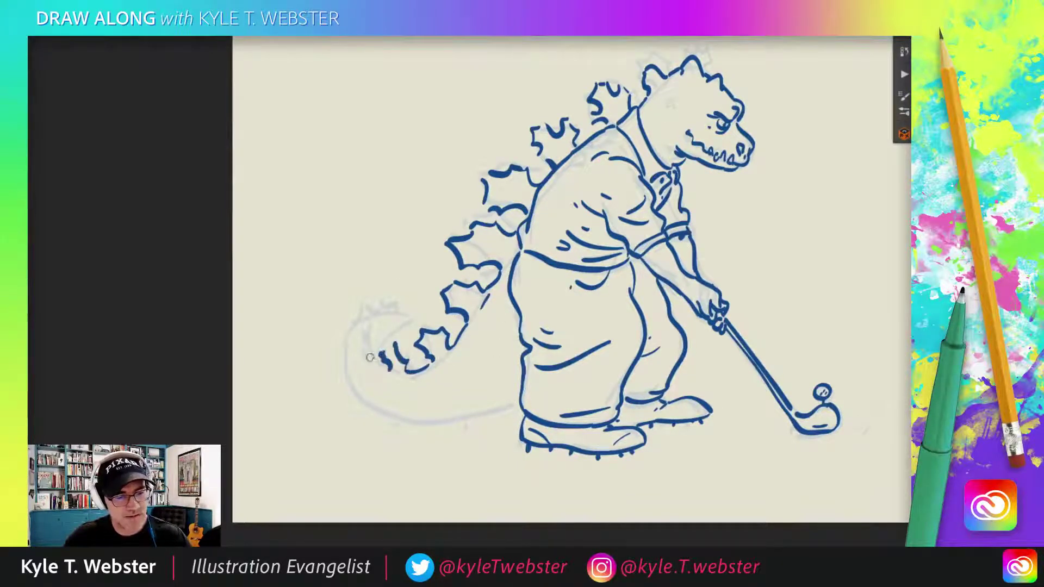
drag(354, 325, 360, 350)
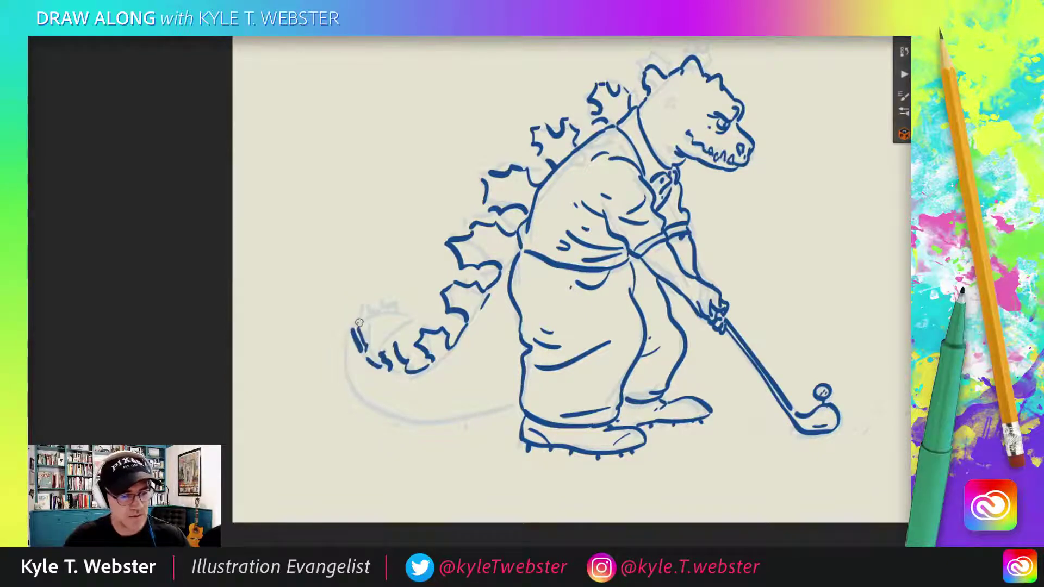
mouse_move(378, 298)
mouse_down()
mouse_move(386, 337)
mouse_move(477, 415)
mouse_move(518, 401)
mouse_up()
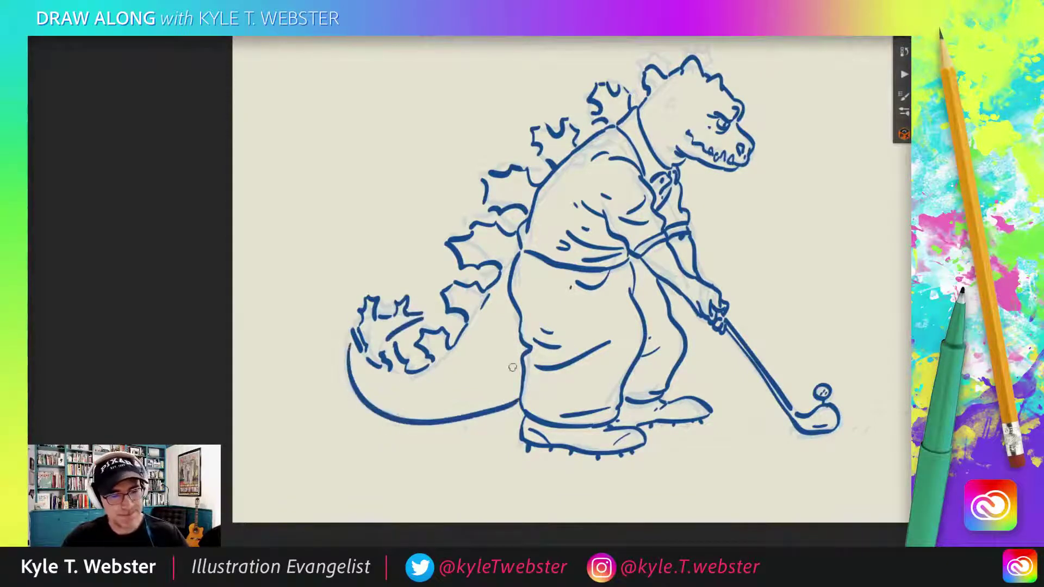
- Add small curved scale marks and dots along the tail and on the forearms
drag(511, 351, 493, 374)
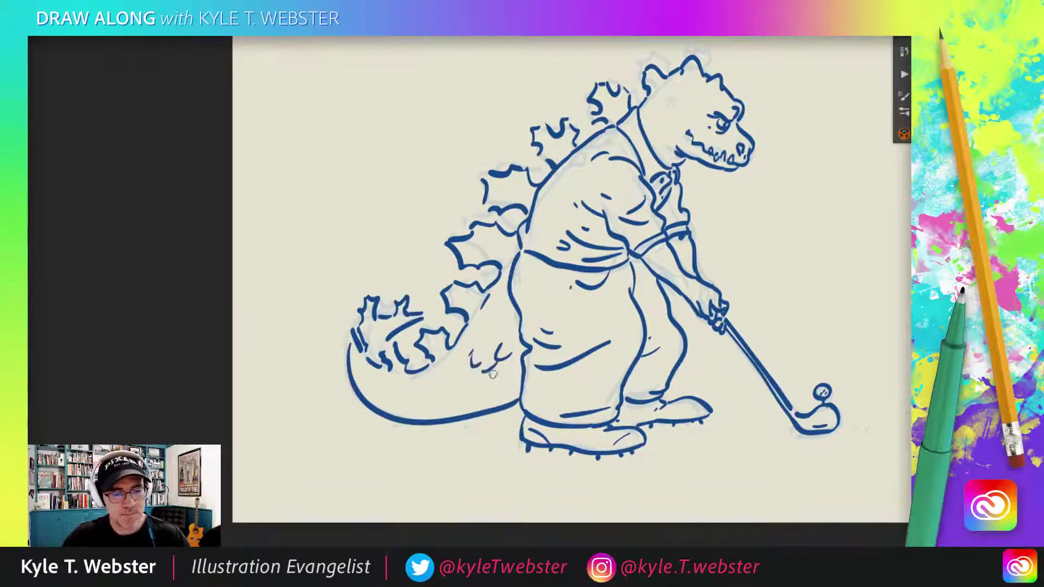
drag(469, 413, 446, 408)
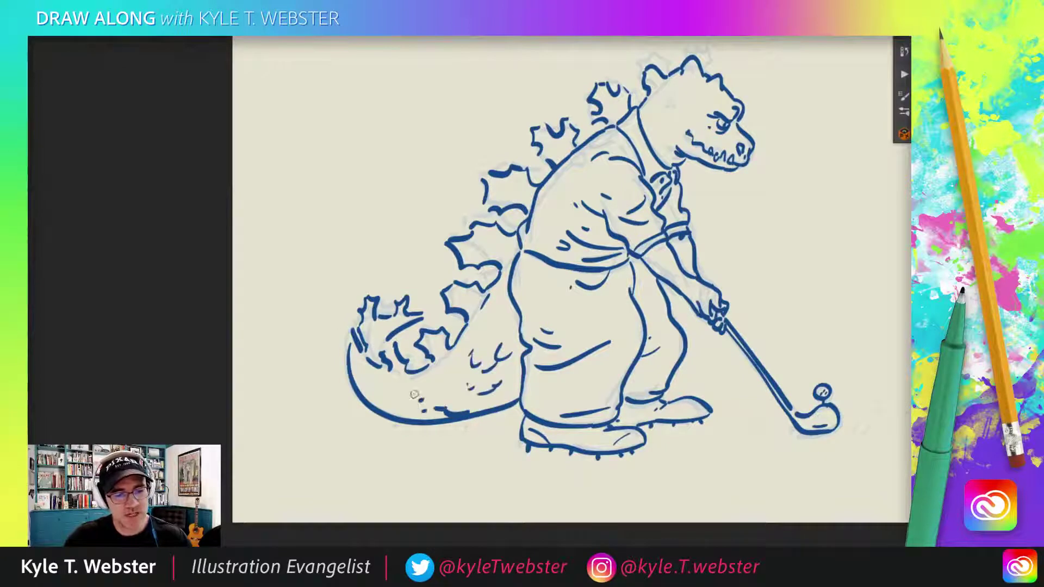
scroll(493, 327, up, 5)
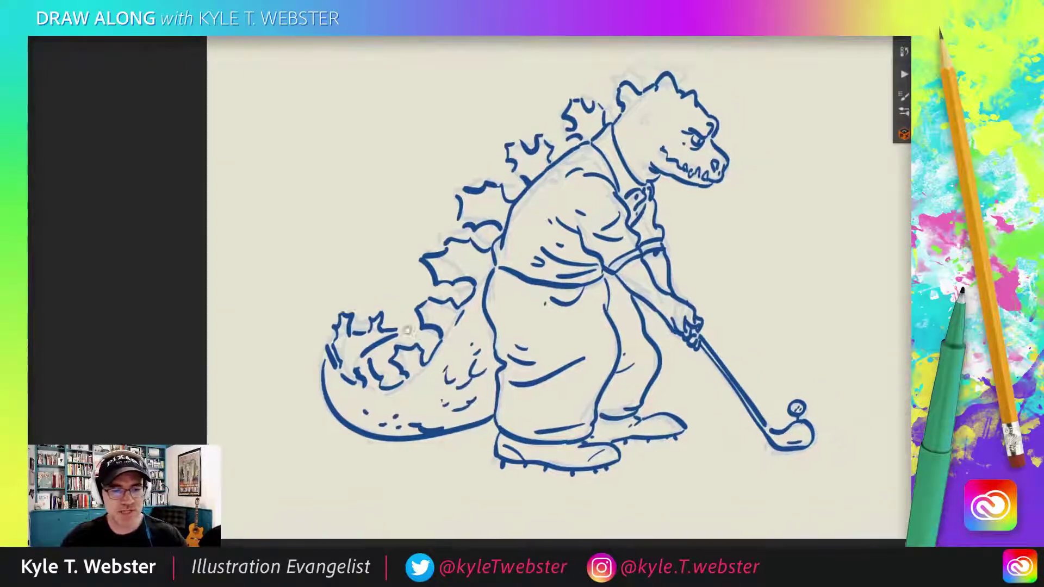
mouse_move(498, 304)
mouse_down()
mouse_move(514, 280)
mouse_move(517, 296)
mouse_move(535, 305)
mouse_move(550, 284)
mouse_move(565, 330)
mouse_up()
drag(419, 342, 433, 505)
- Ink the ear hole and scale marks on the neck and head, and add short texture marks inside the spike behind the neck
mouse_move(557, 267)
mouse_down()
mouse_move(541, 293)
mouse_move(521, 239)
mouse_move(530, 258)
mouse_move(566, 197)
mouse_up()
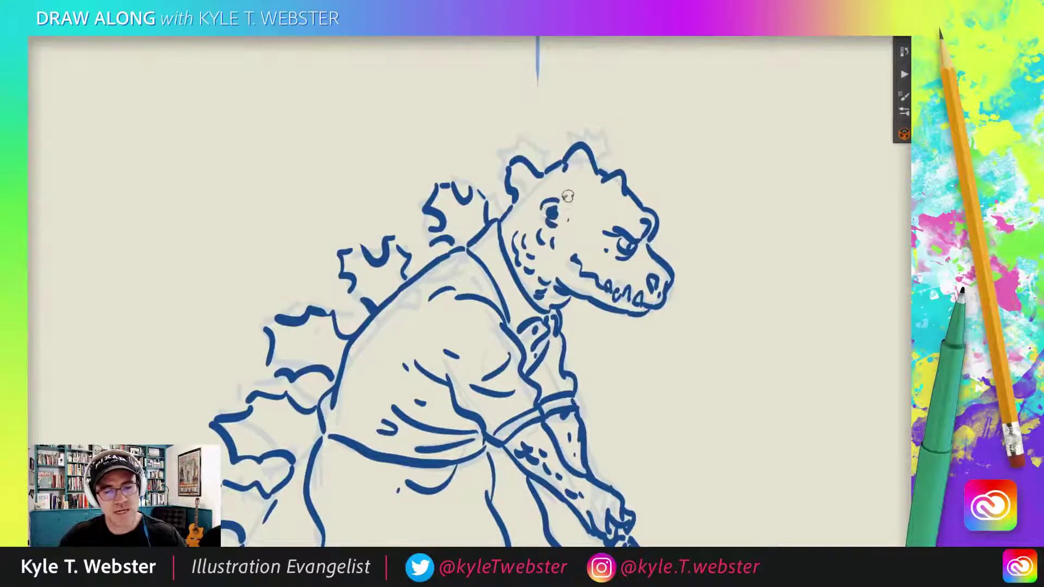
mouse_move(597, 235)
mouse_down()
mouse_move(594, 198)
mouse_move(589, 215)
mouse_move(613, 197)
mouse_up()
drag(578, 164, 531, 190)
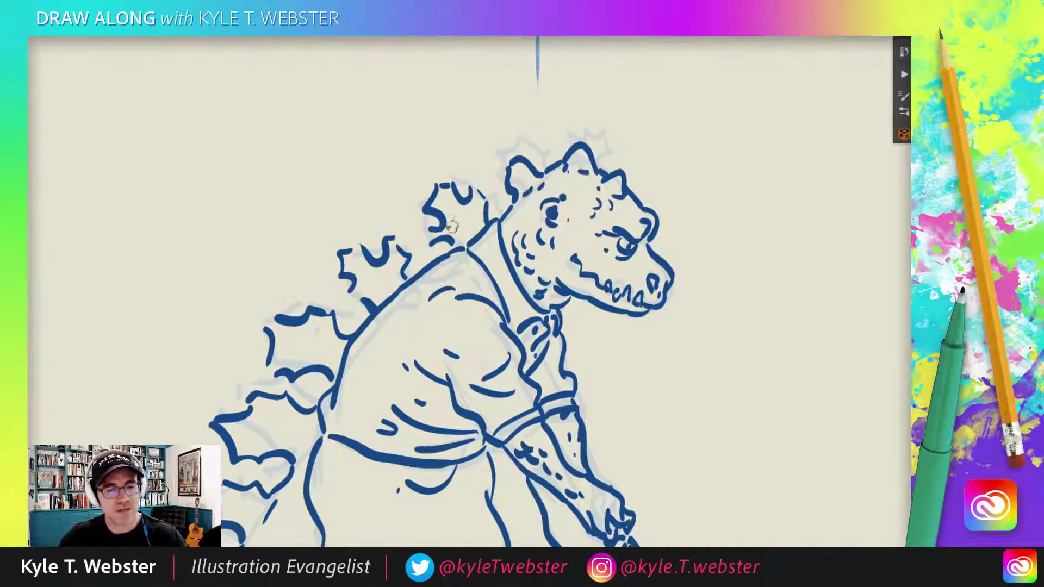
drag(474, 229, 462, 233)
scroll(360, 289, down, 5)
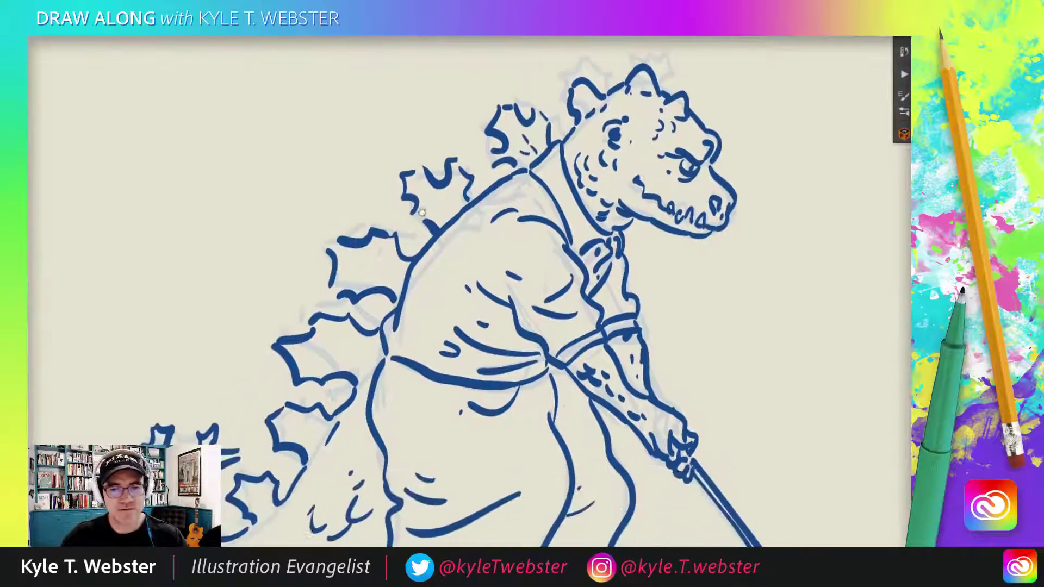